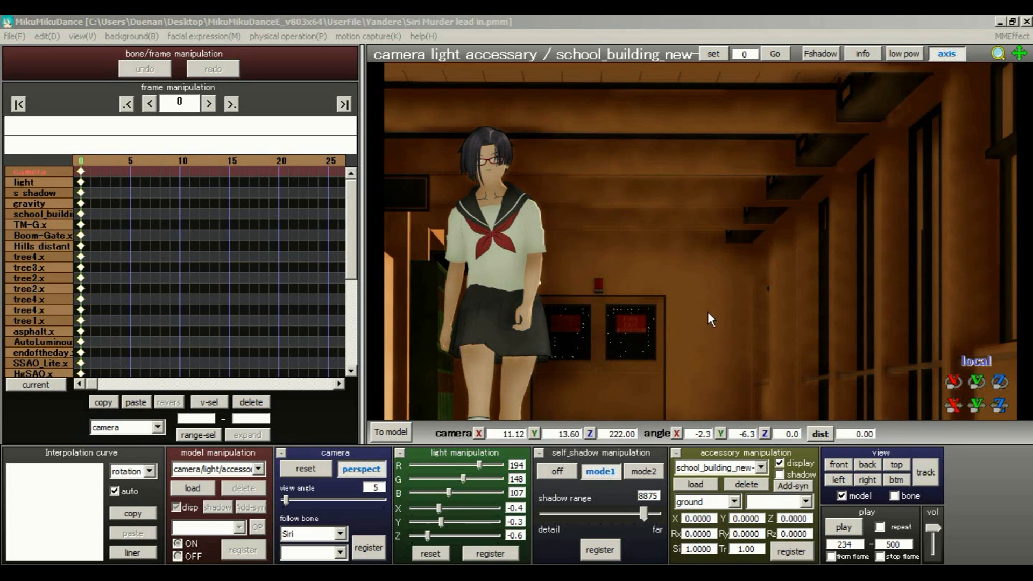
pyautogui.scroll(5, 757, 325)
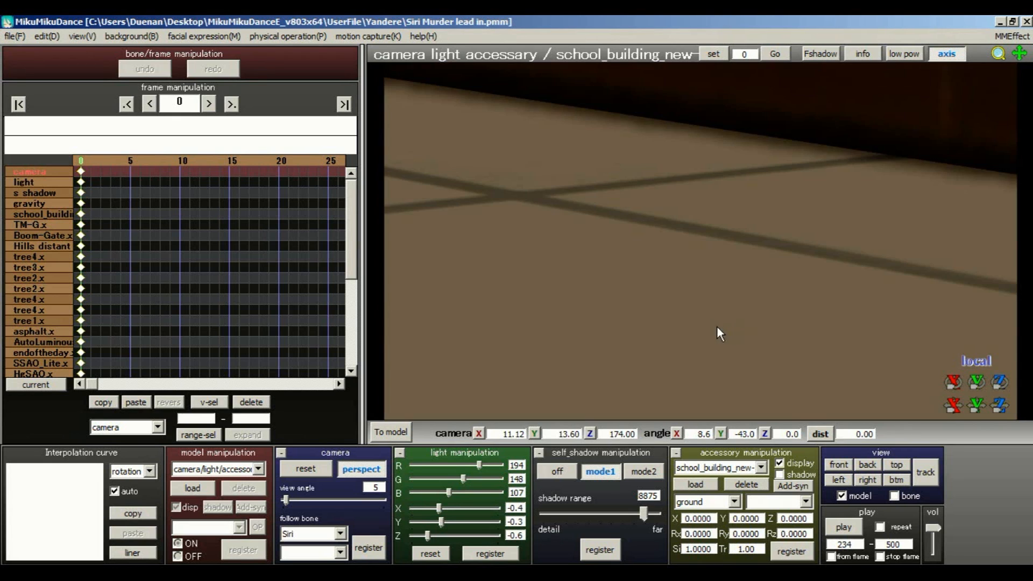
pyautogui.moveTo(717, 326); pyautogui.dragTo(643, 321, button='right')
pyautogui.moveTo(78, 162); pyautogui.dragTo(89, 162)
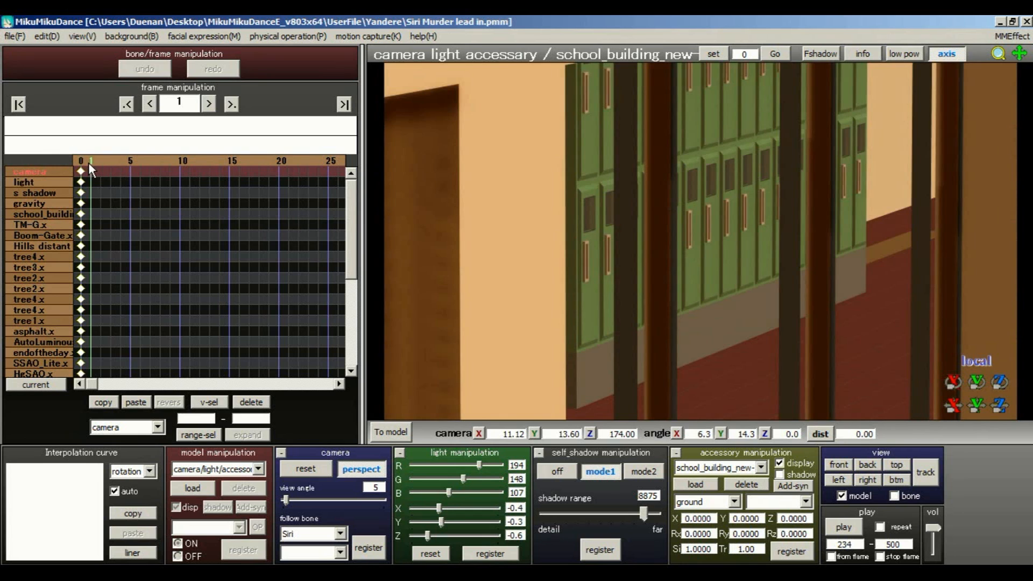
pyautogui.click(79, 157)
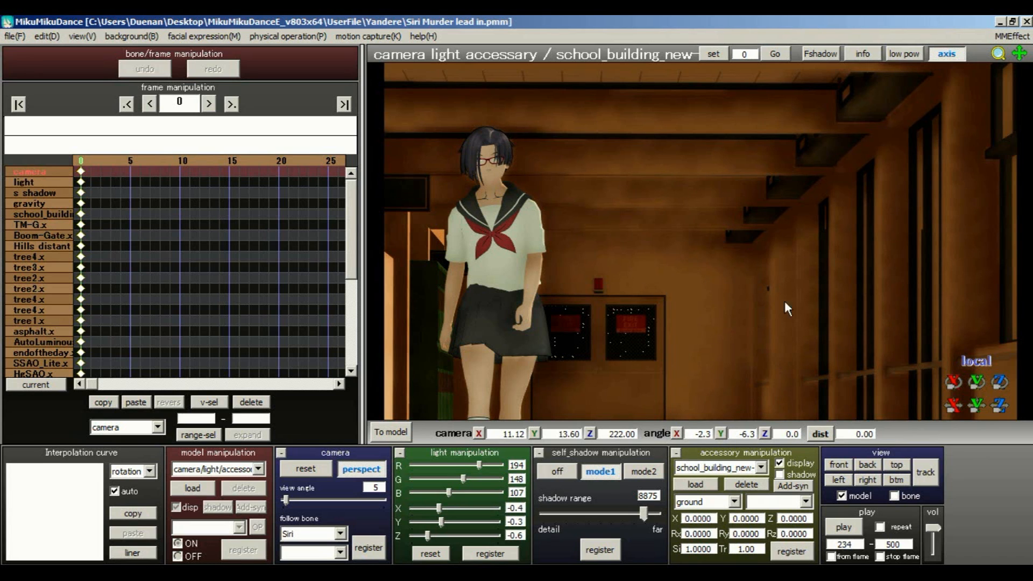
# Step: Review the loaded accessories, selecting the AutoLuminous.x and SSAO_Lite.x effects in turn
pyautogui.click(762, 467)
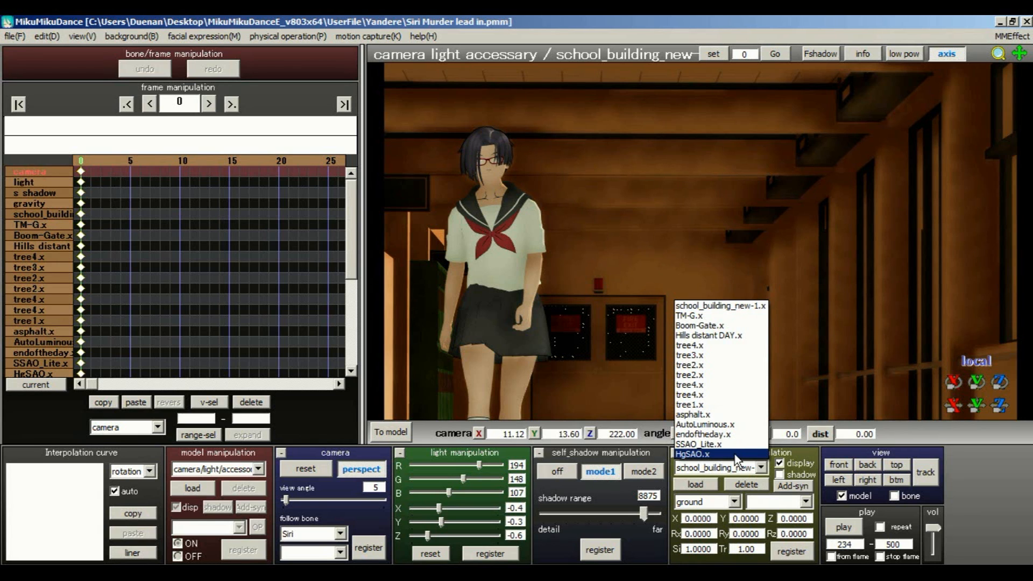
pyautogui.click(659, 31)
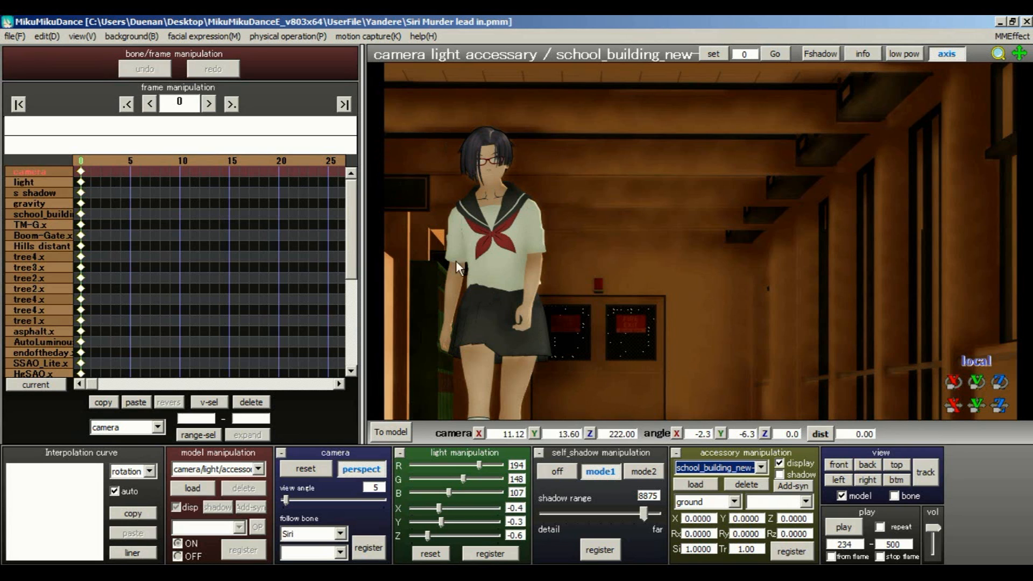
pyautogui.click(764, 469)
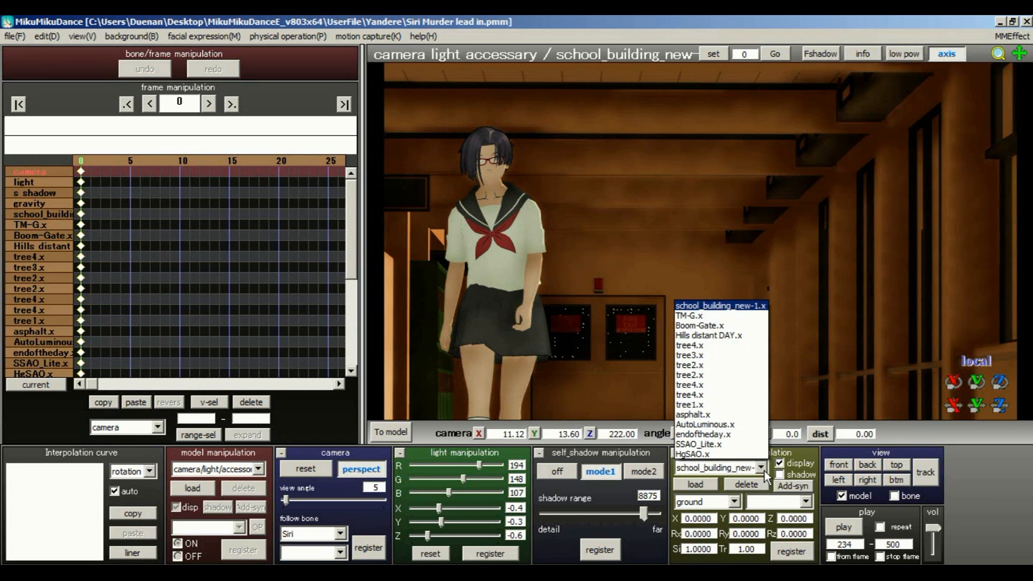
pyautogui.click(743, 425)
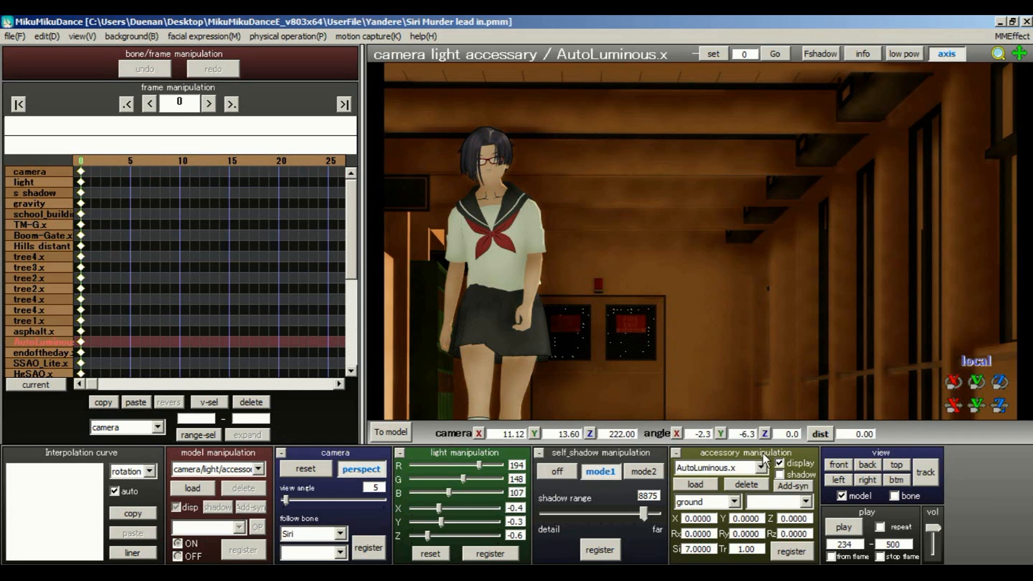
pyautogui.click(759, 467)
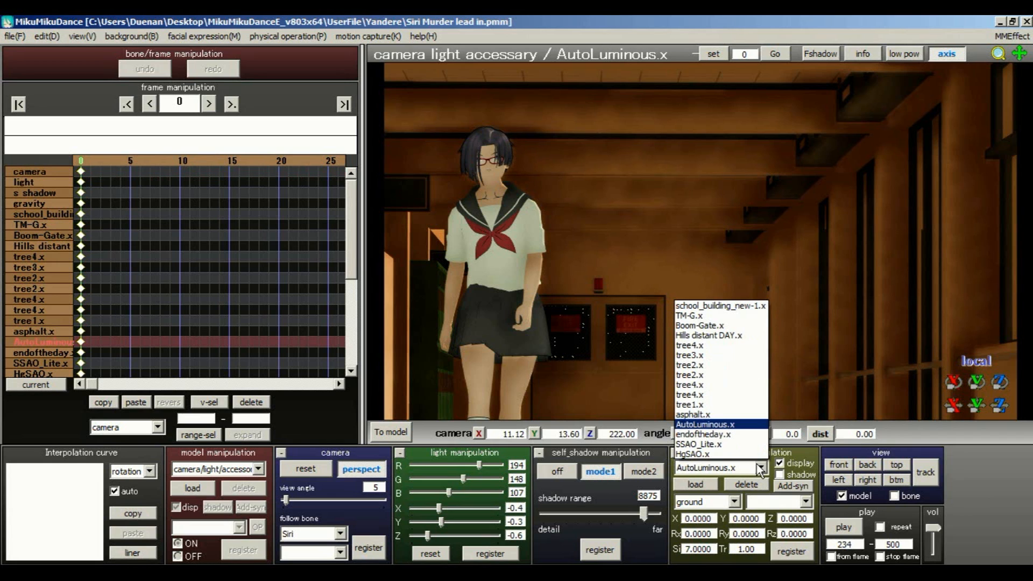
pyautogui.click(715, 445)
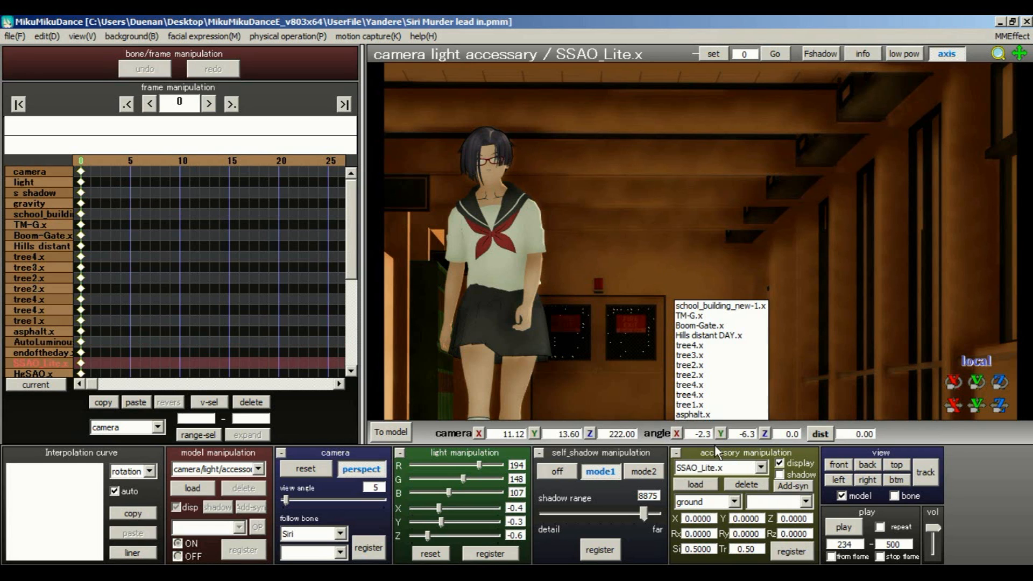
pyautogui.click(761, 468)
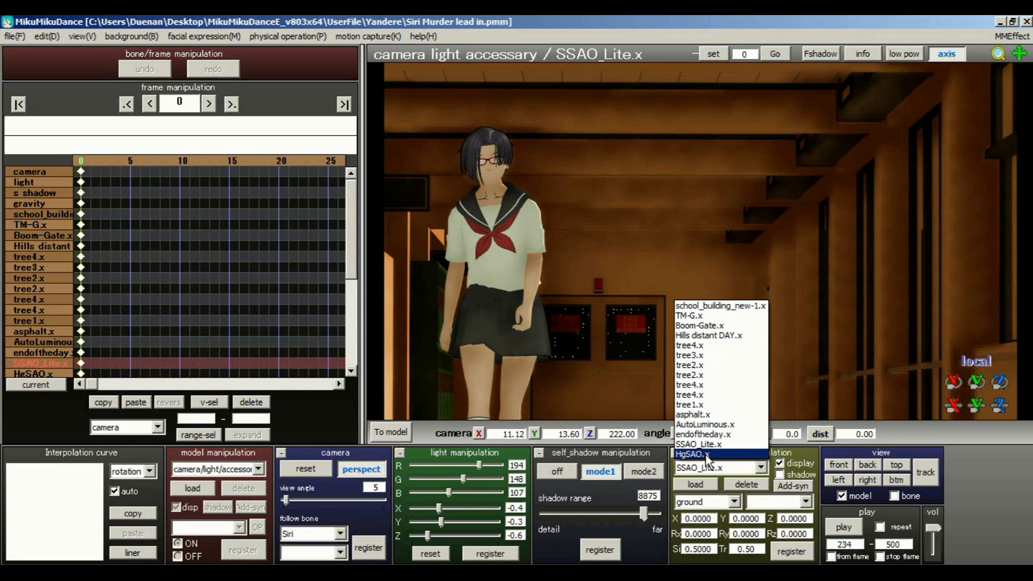
pyautogui.click(482, 219)
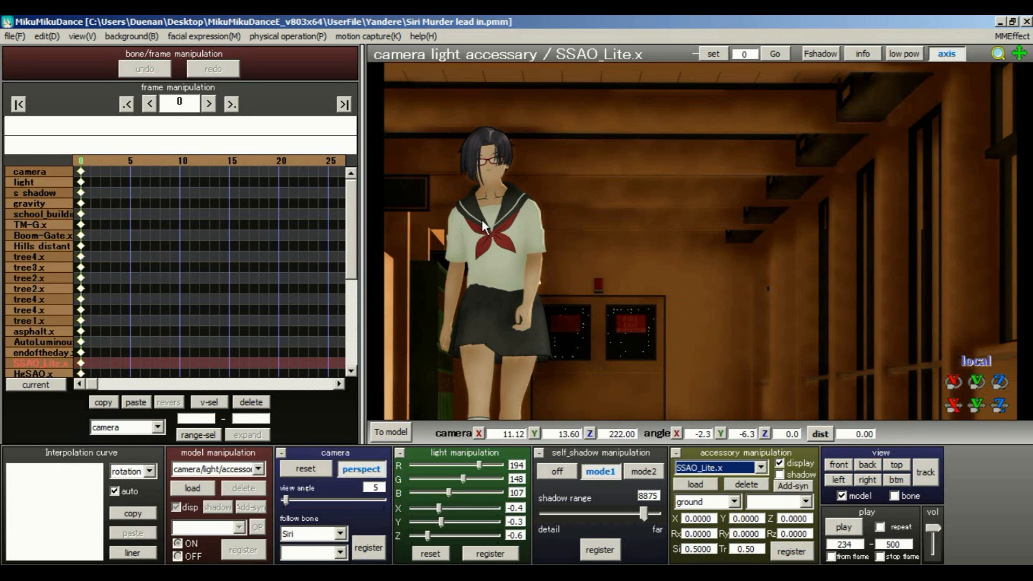
# Step: Frame the camera closely on the character's face, sailor collar and red neckerchief
pyautogui.moveTo(490, 221); pyautogui.dragTo(692, 256, button='middle')
pyautogui.scroll(2, 693, 256)
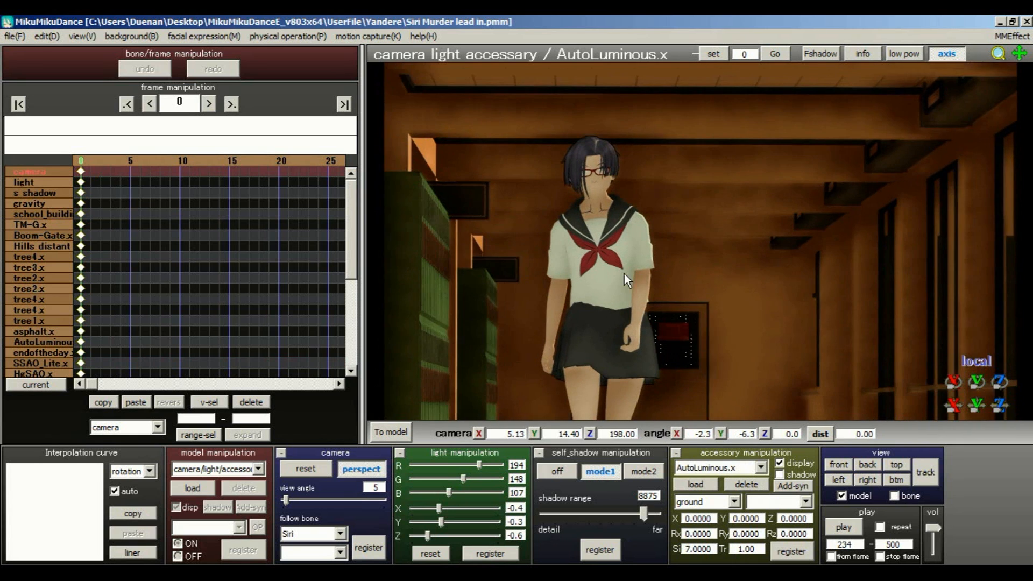
pyautogui.scroll(6, 623, 273)
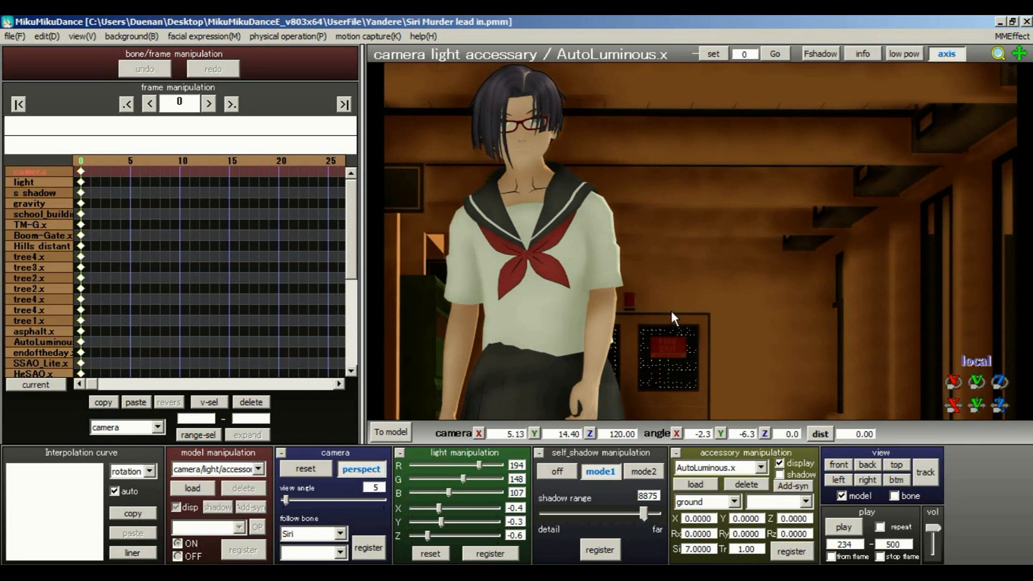
pyautogui.moveTo(670, 311); pyautogui.dragTo(786, 331, button='middle')
pyautogui.scroll(7, 689, 309)
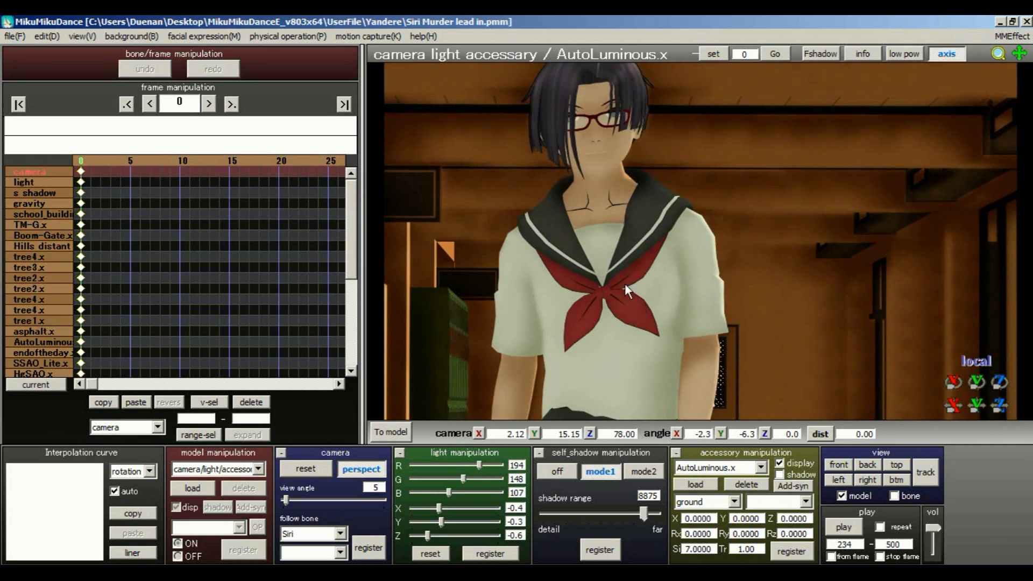
pyautogui.scroll(2, 625, 283)
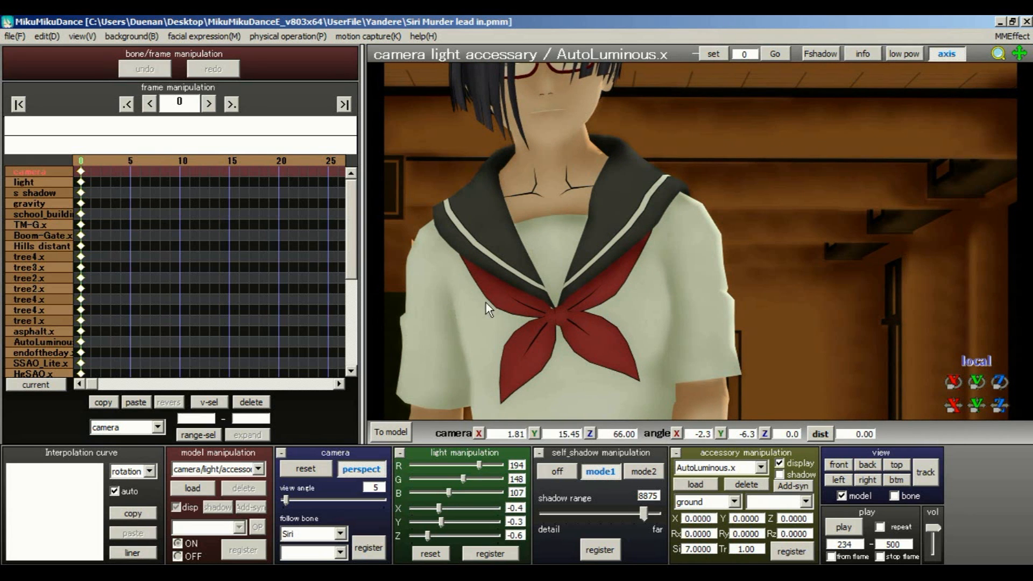
pyautogui.moveTo(485, 303); pyautogui.dragTo(479, 361, button='middle')
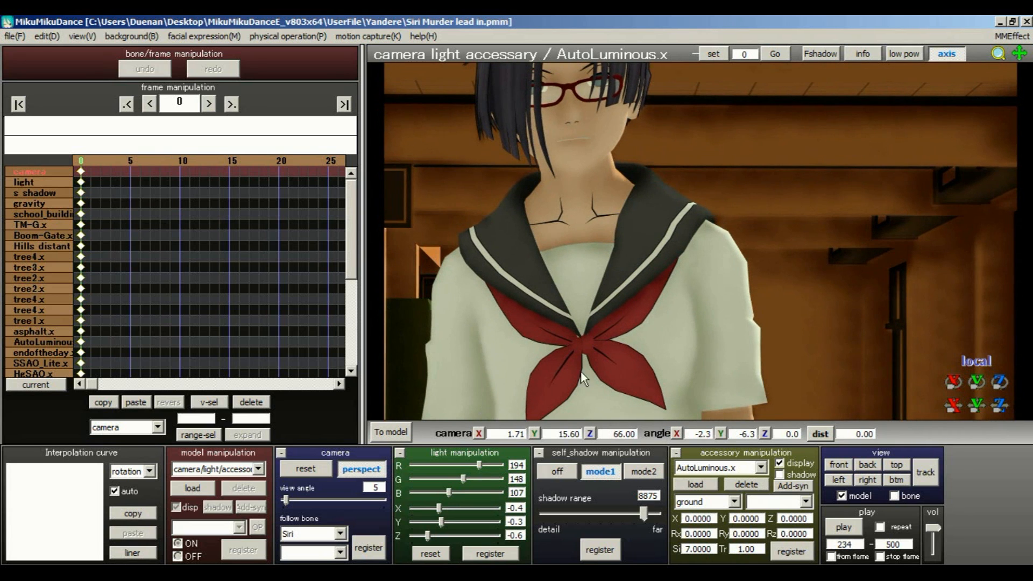
# Step: Toggle the display of the SSAO_Lite.x accessory off and on to compare the scene's shading
pyautogui.click(781, 464)
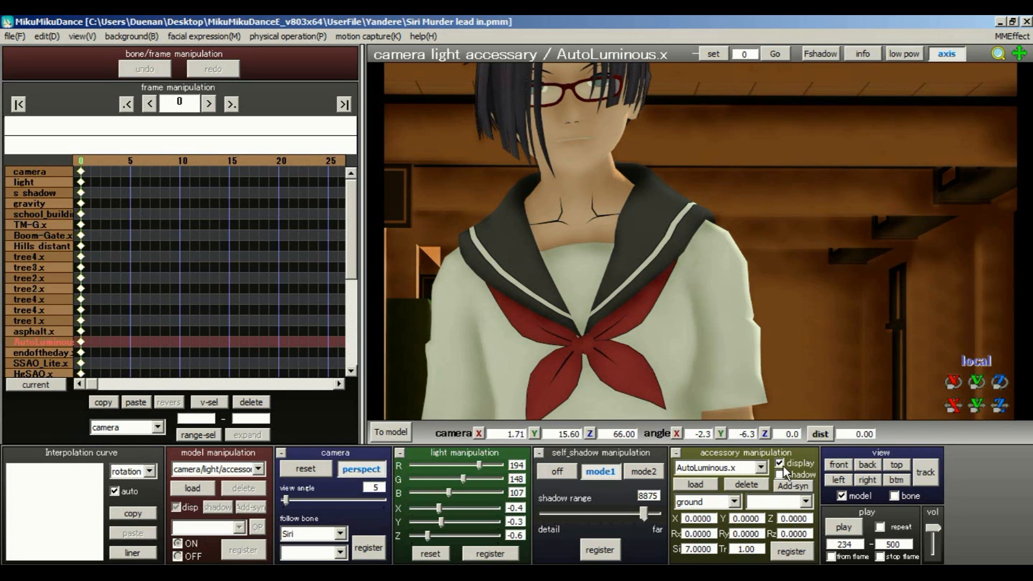
pyautogui.click(760, 468)
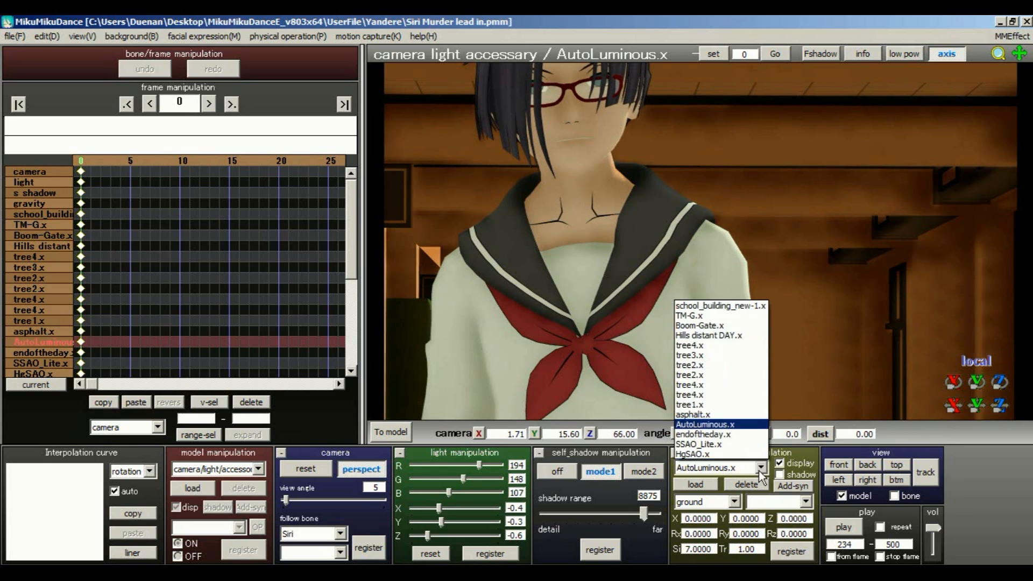
pyautogui.click(708, 445)
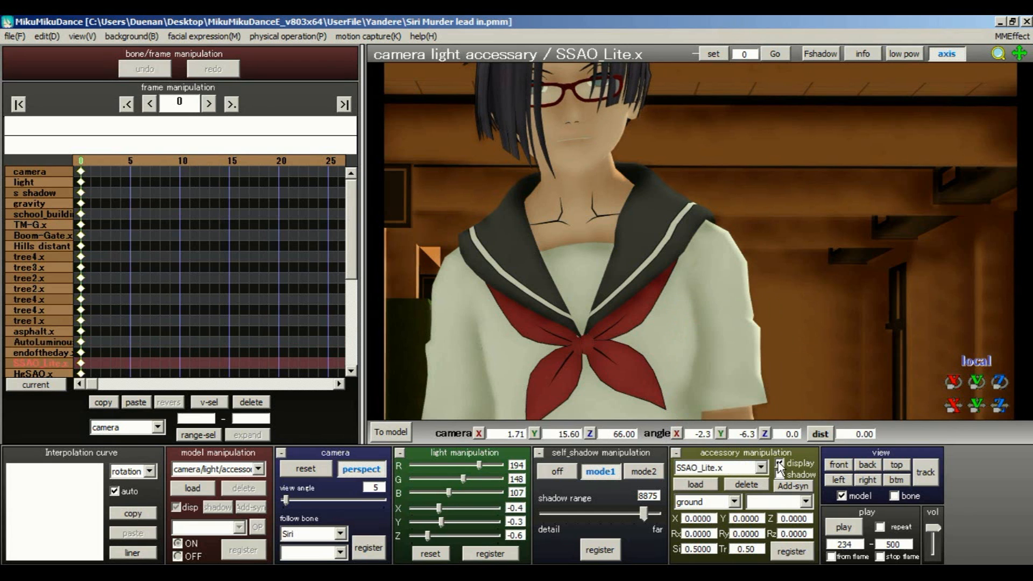
pyautogui.click(779, 462)
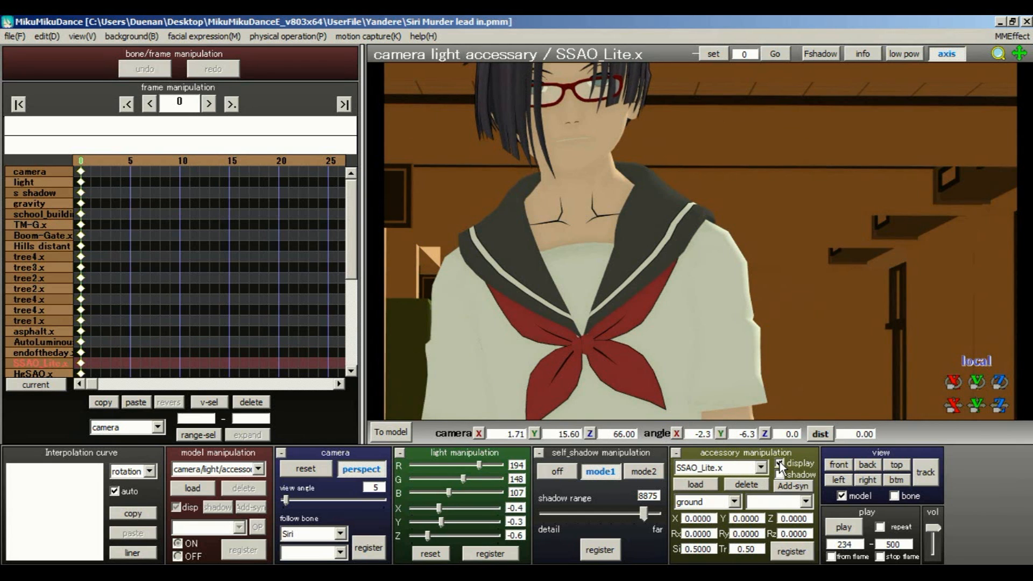
pyautogui.click(779, 462)
pyautogui.click(779, 462)
pyautogui.click(779, 462)
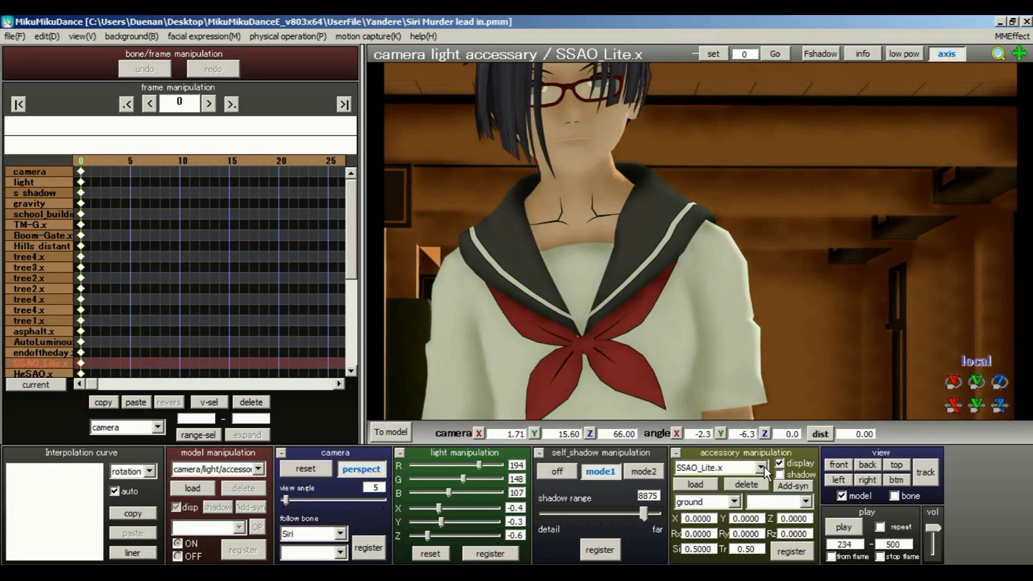
# Step: Select the HgSAO.x accessory for inspection, and return to AutoLuminous.x as the active accessory
pyautogui.click(758, 468)
pyautogui.click(734, 455)
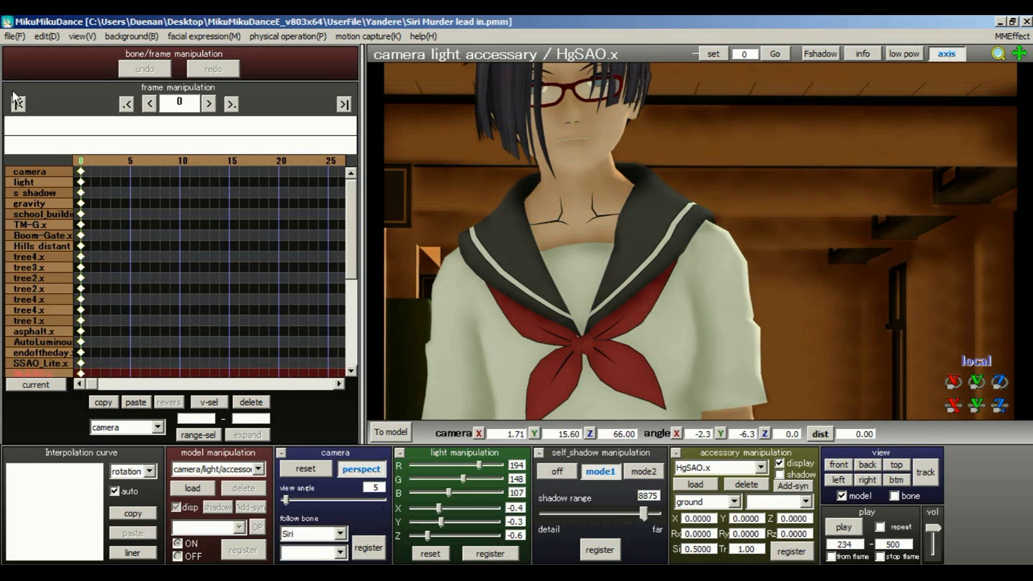
pyautogui.click(759, 468)
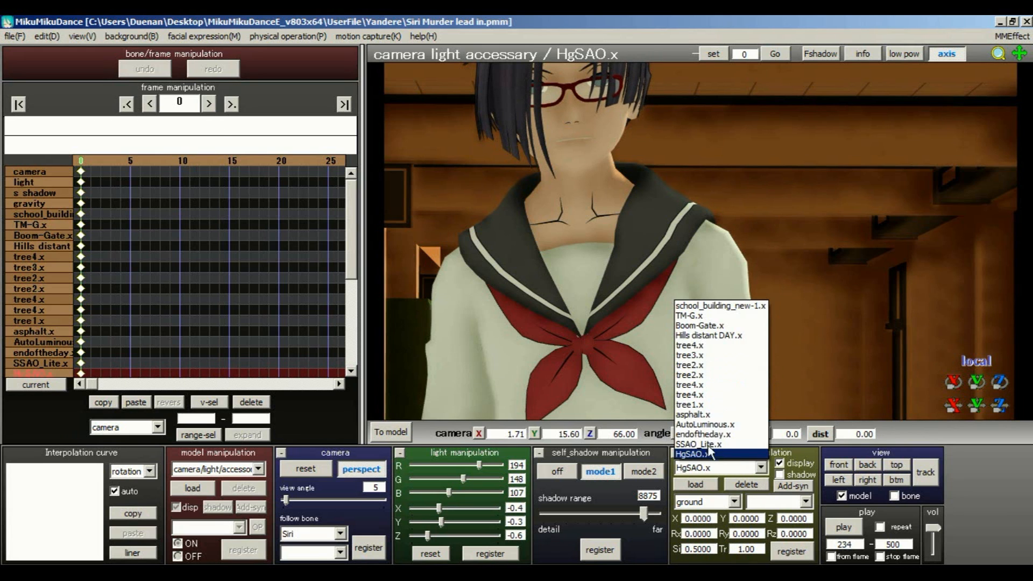
pyautogui.click(708, 424)
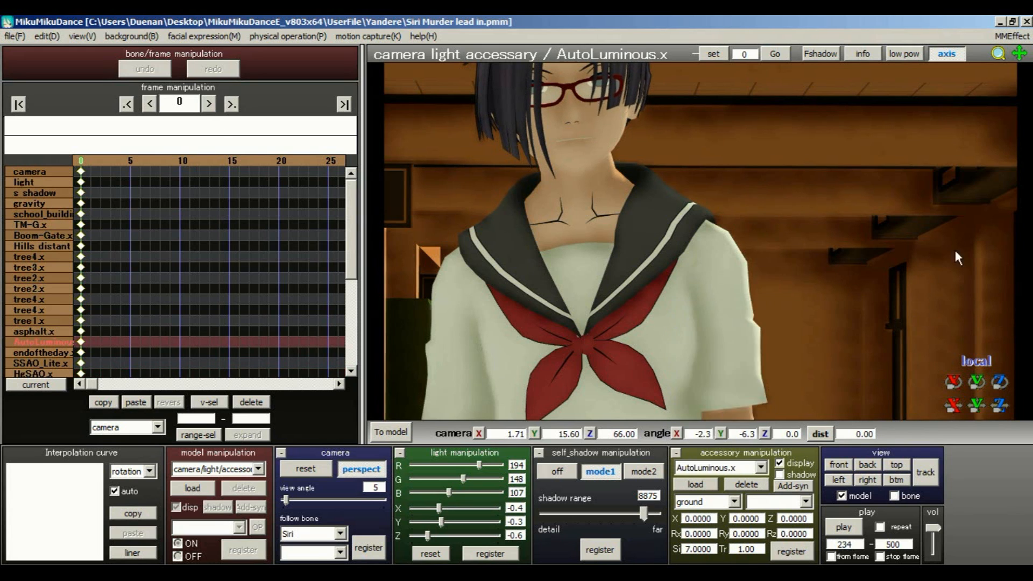
# Step: Open the effect mapping and extract the subsets of school_building_new-1.x in the AL_EmitterRT render target
pyautogui.click(1005, 38)
pyautogui.click(973, 50)
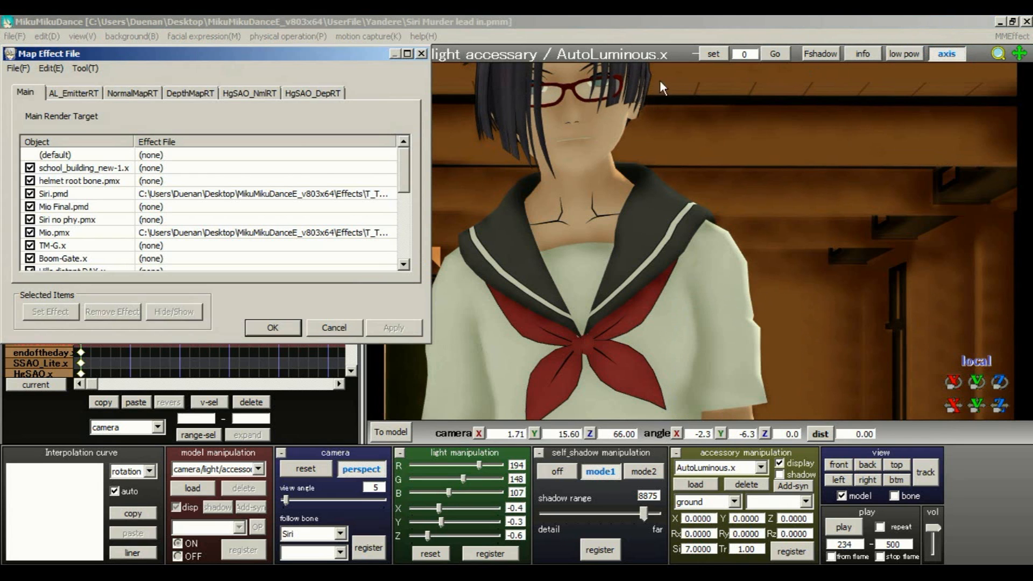
pyautogui.click(73, 92)
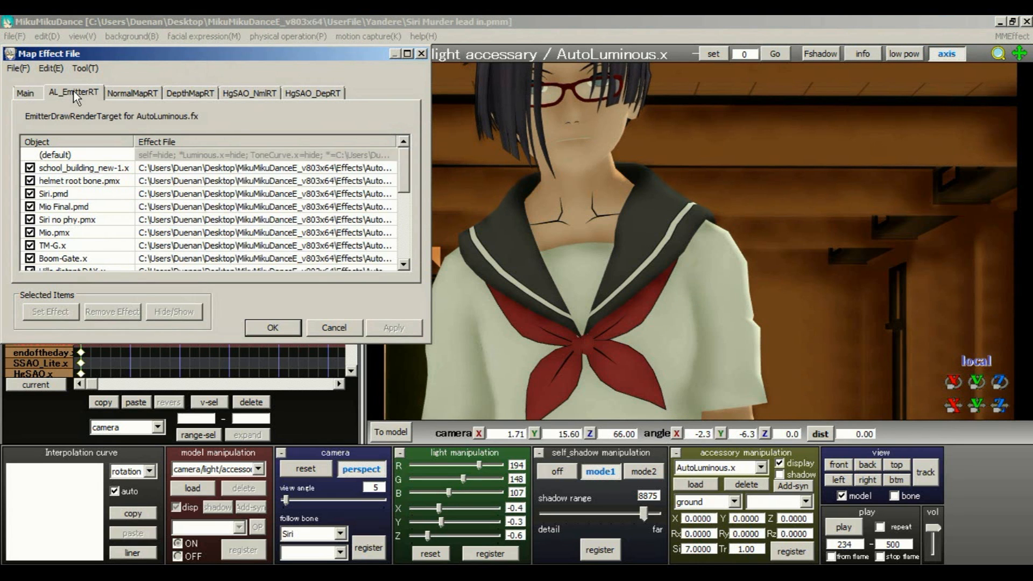
pyautogui.rightClick(75, 169)
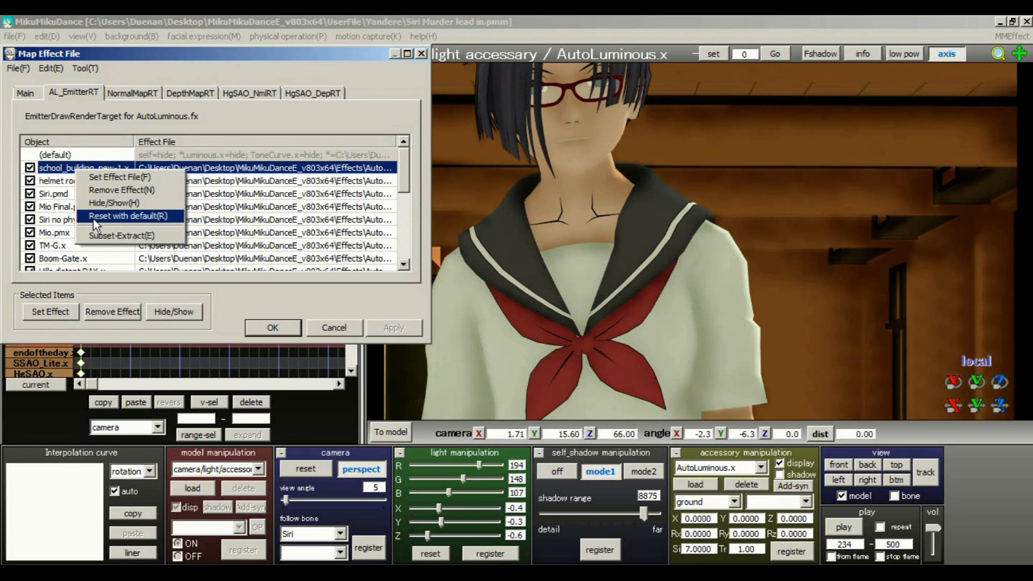
pyautogui.click(95, 235)
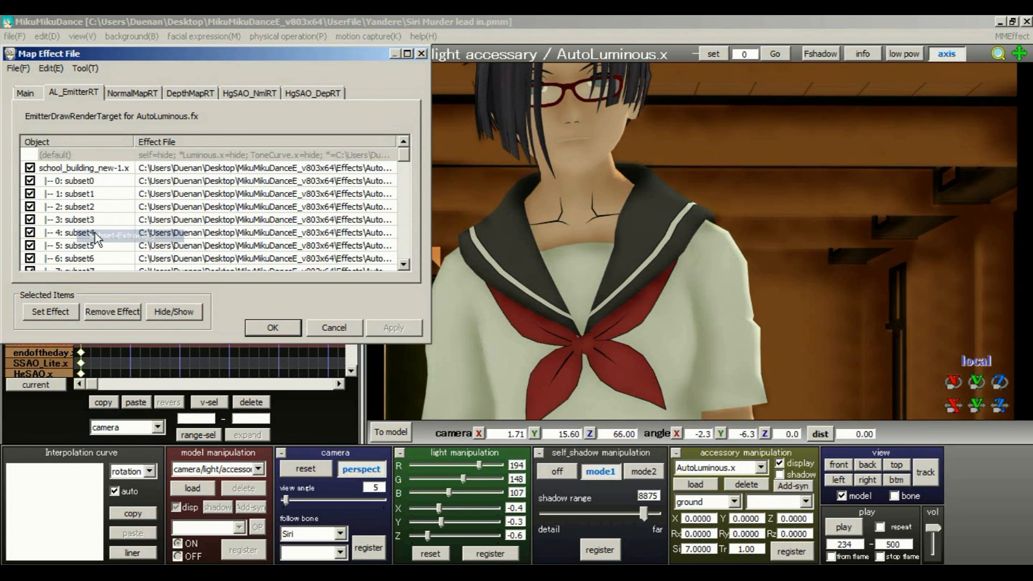
# Step: Select subset17 of the school building in the AL_EmitterRT object list
pyautogui.rightClick(109, 173)
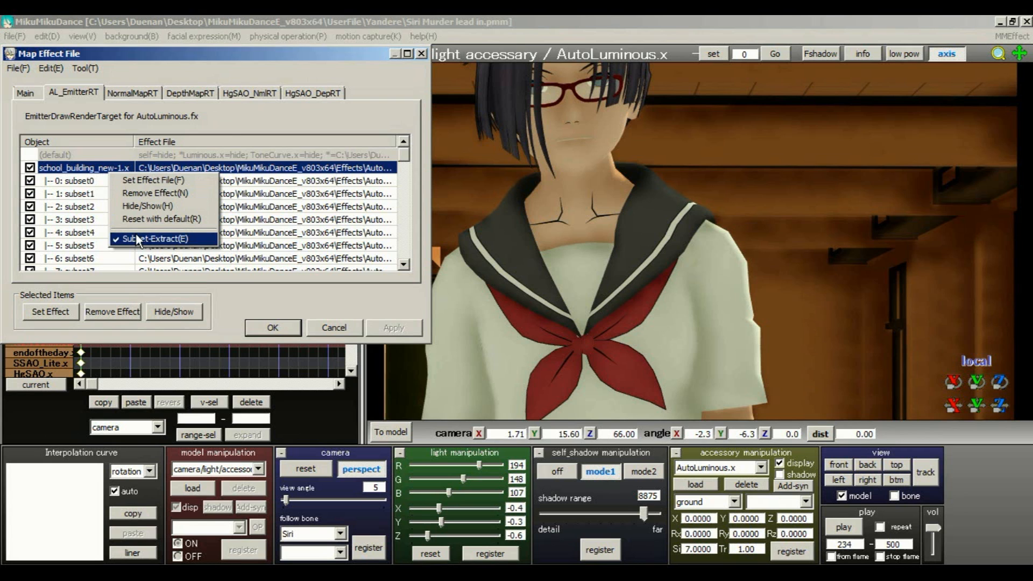
pyautogui.moveTo(407, 160); pyautogui.dragTo(411, 179)
pyautogui.click(102, 232)
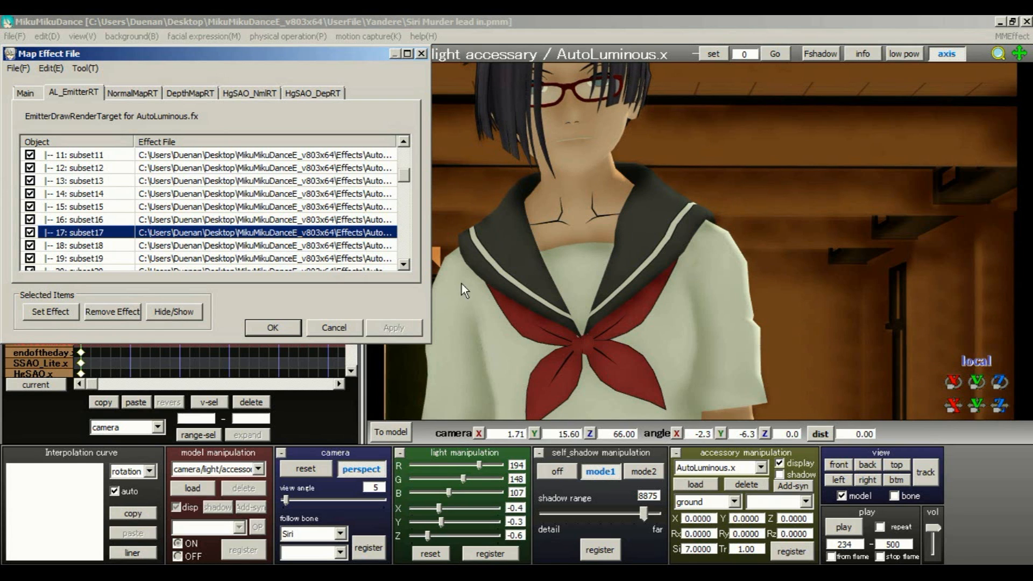
# Step: Compare the effect files assigned to subset17 across the Main, AL_EmitterRT, NormalMapRT and DepthMapRT render targets
pyautogui.click(36, 93)
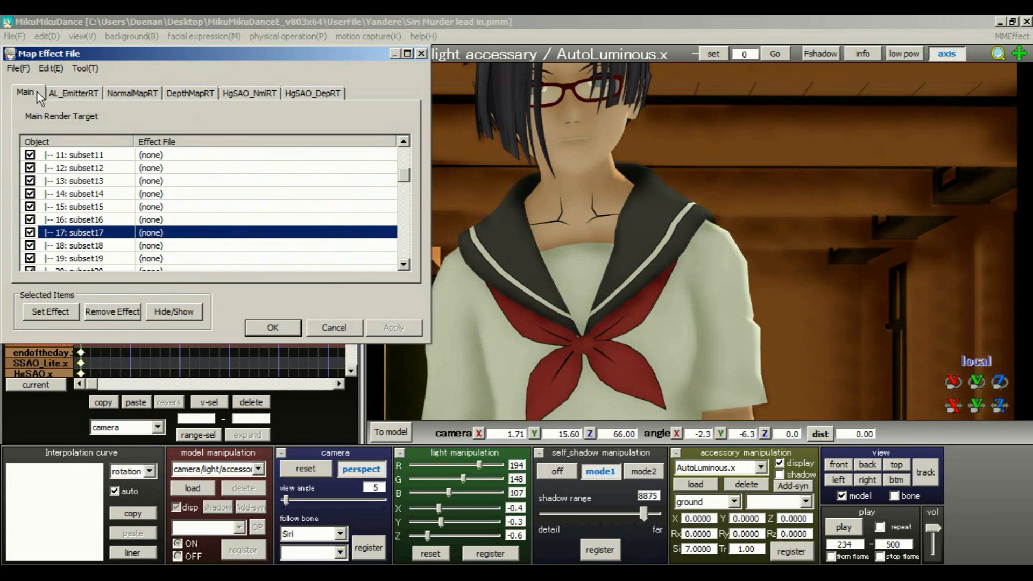
pyautogui.click(76, 92)
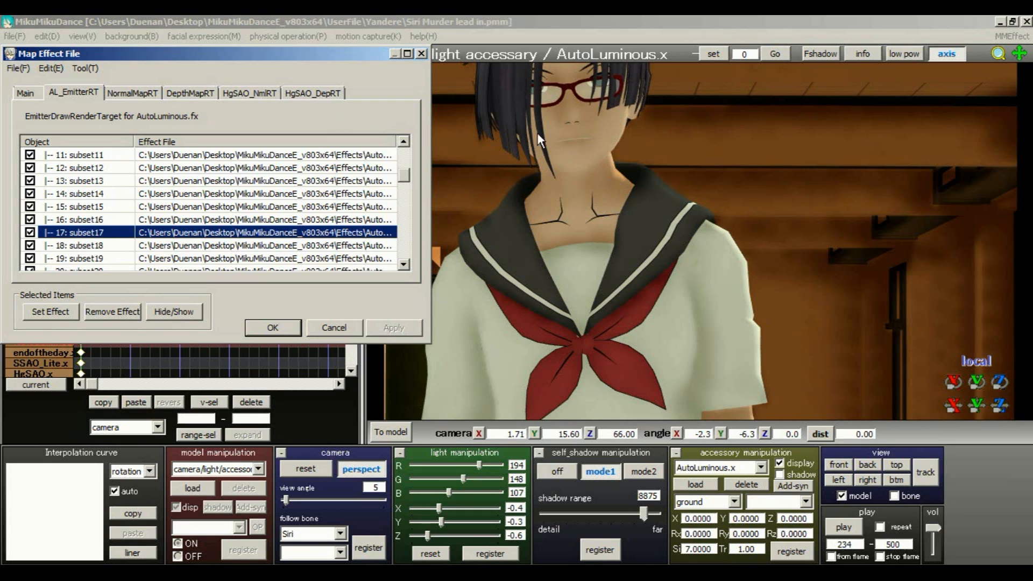
pyautogui.click(155, 92)
pyautogui.click(182, 93)
pyautogui.click(137, 94)
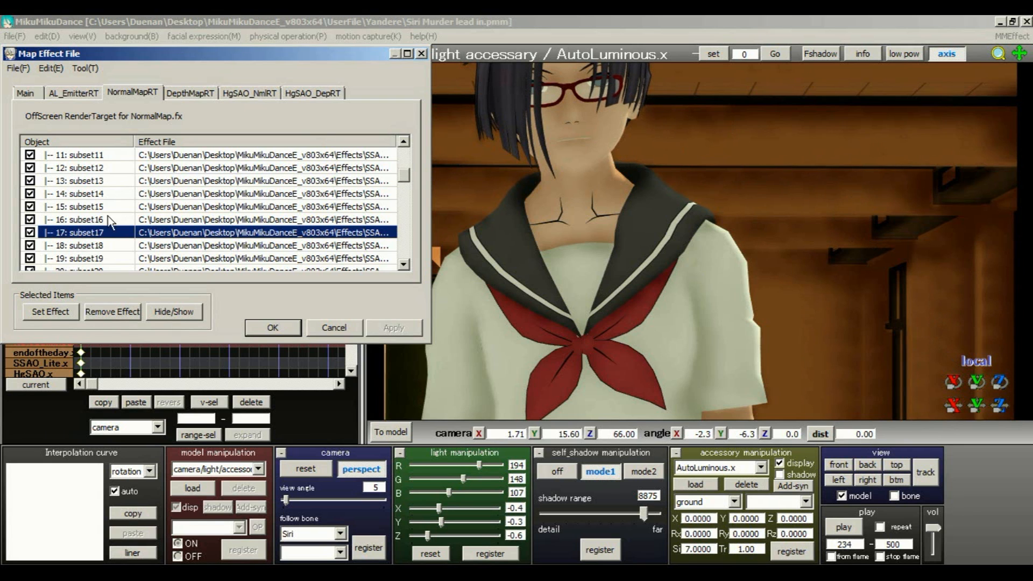
pyautogui.rightClick(95, 232)
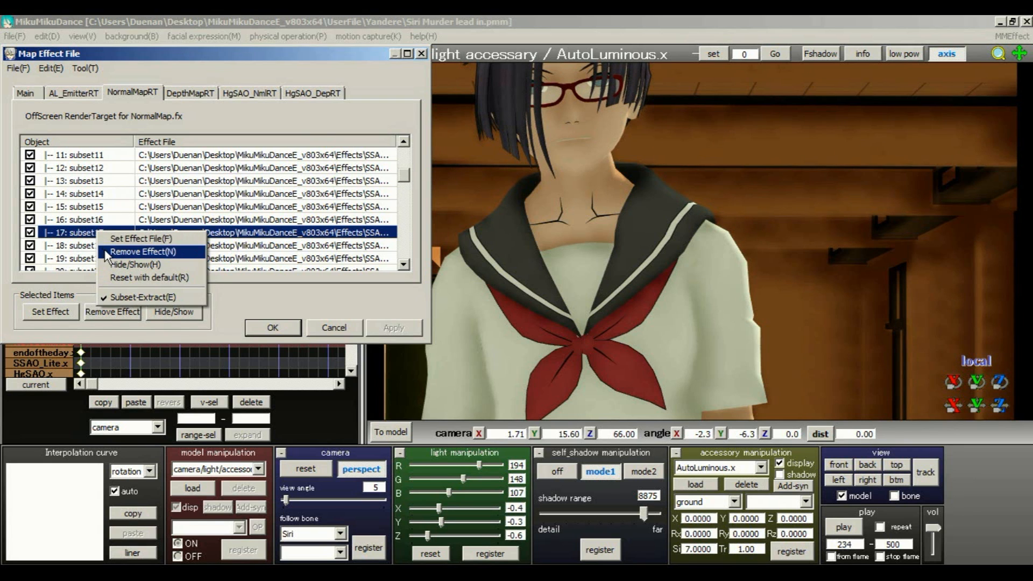
pyautogui.click(68, 92)
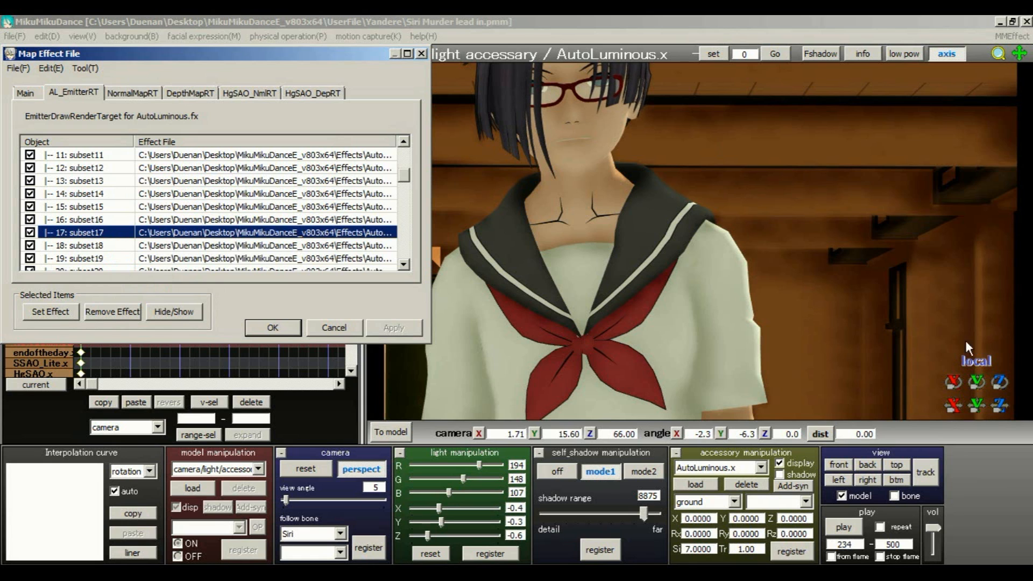
# Step: Remove the effect from subset17 of the school building in the AL_EmitterRT render target and apply the mapping
pyautogui.click(826, 211)
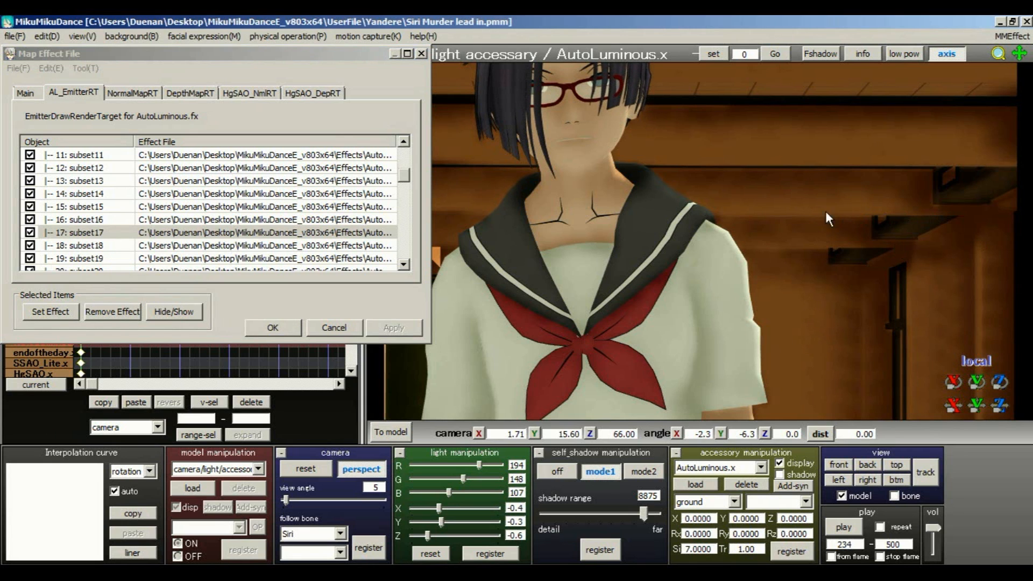
pyautogui.moveTo(825, 211); pyautogui.dragTo(800, 209, button='middle')
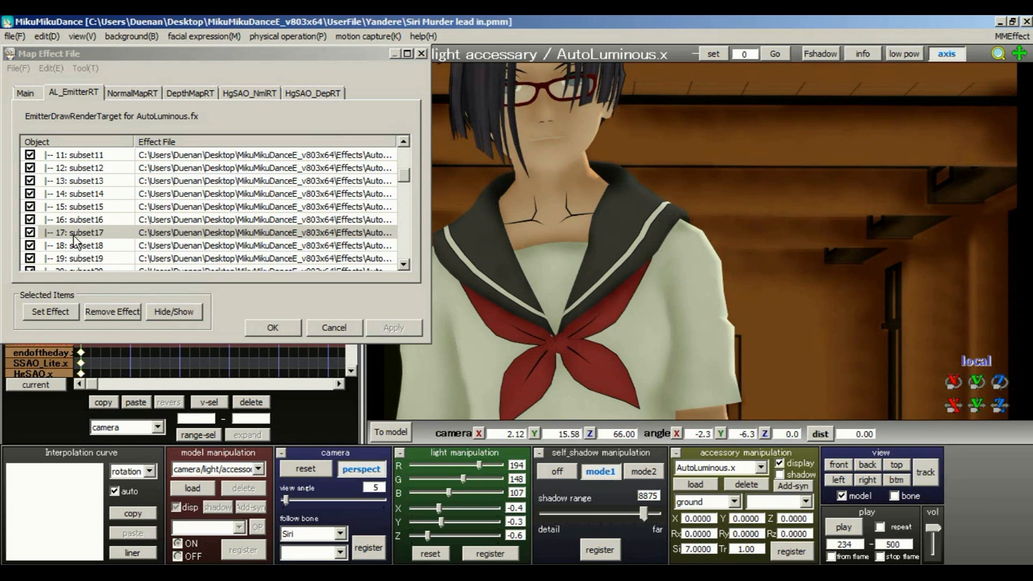
pyautogui.moveTo(539, 181); pyautogui.dragTo(211, 165, button='middle')
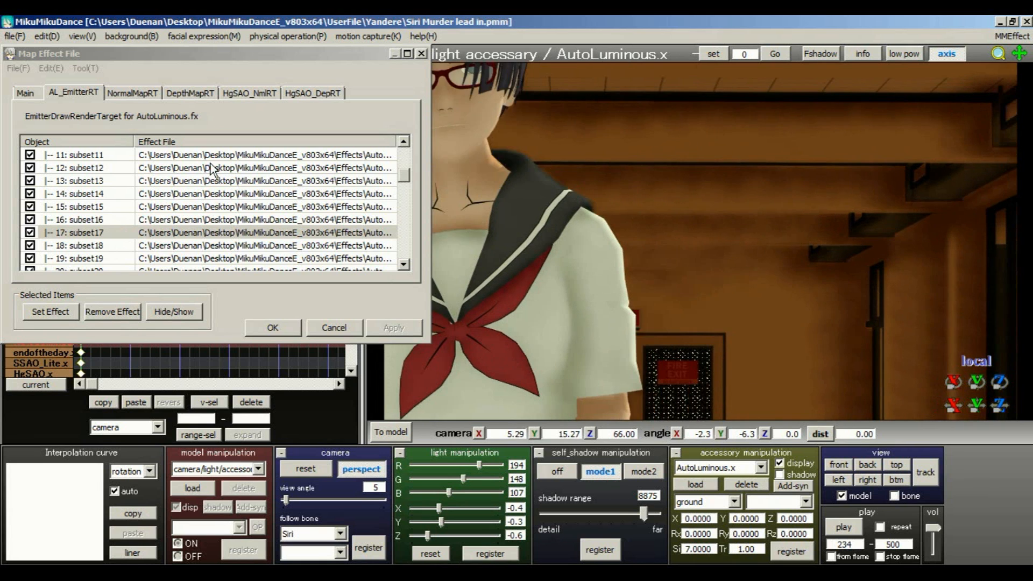
pyautogui.moveTo(764, 188); pyautogui.dragTo(490, 197, button='middle')
pyautogui.scroll(-6, 789, 198)
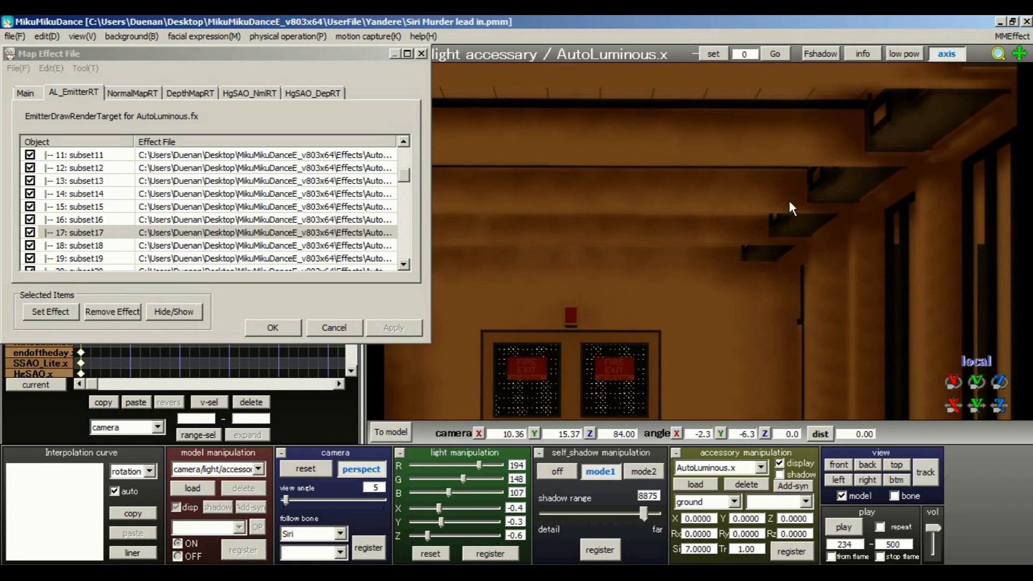
pyautogui.scroll(-2, 569, 192)
pyautogui.moveTo(404, 176)
pyautogui.mouseDown()
pyautogui.moveTo(403, 141)
pyautogui.moveTo(411, 180)
pyautogui.mouseUp()
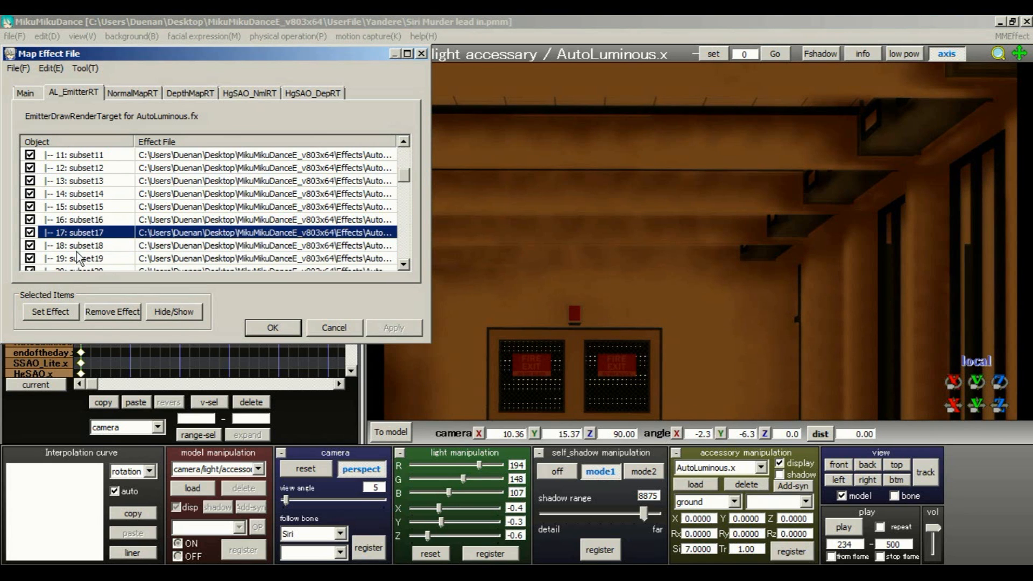
pyautogui.rightClick(102, 232)
pyautogui.click(139, 252)
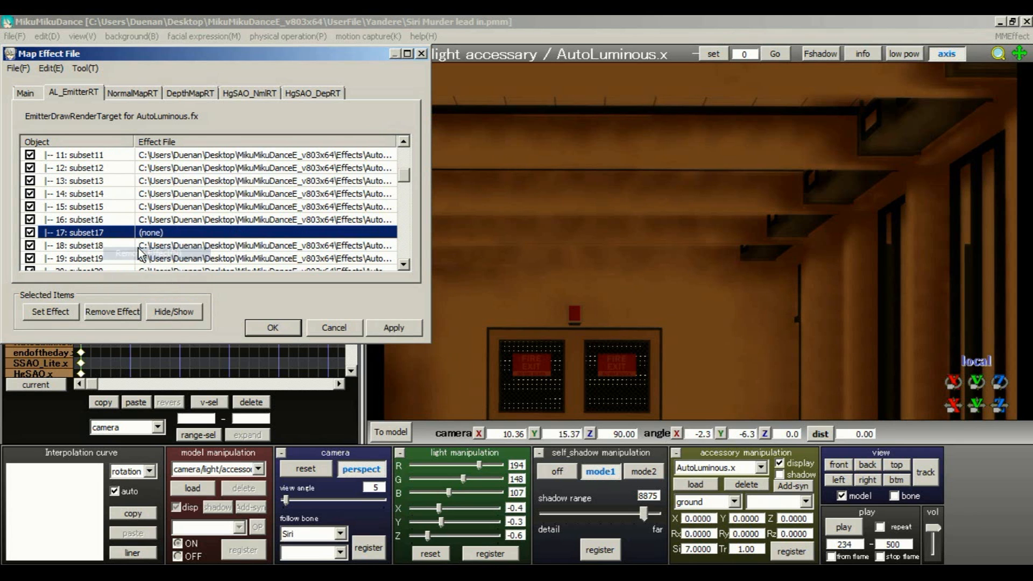
pyautogui.moveTo(745, 257); pyautogui.dragTo(579, 260, button='middle')
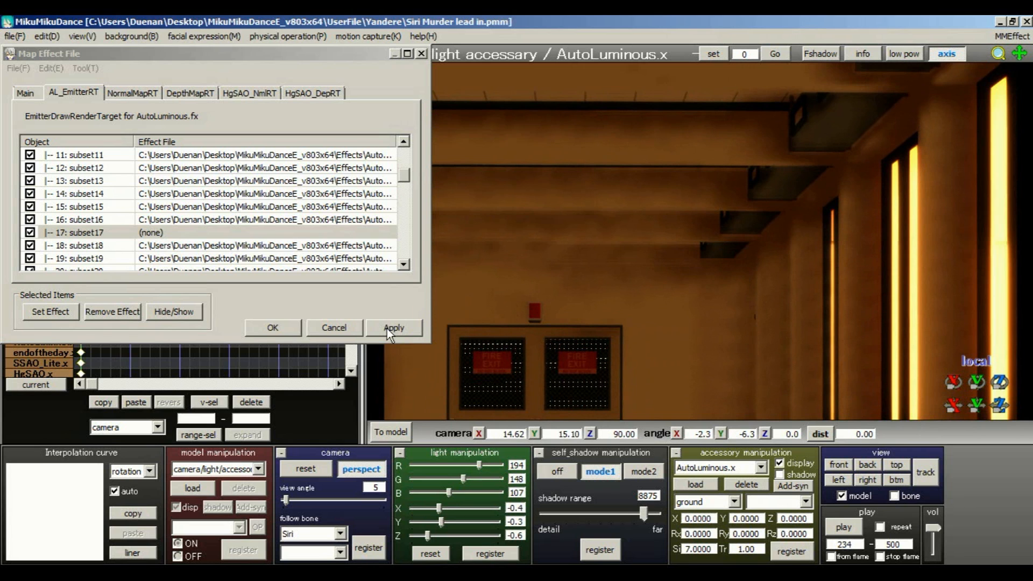
pyautogui.click(386, 328)
pyautogui.click(273, 328)
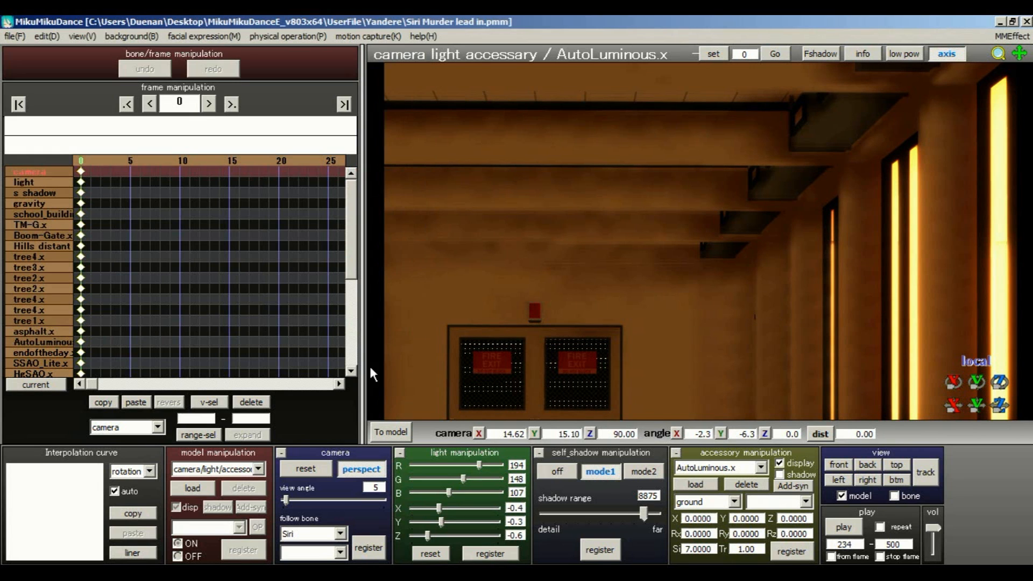
# Step: Reopen the effect mapping and start choosing an effect file for school_building_new-1.x in the Main render target
pyautogui.moveTo(806, 246); pyautogui.dragTo(944, 260, button='middle')
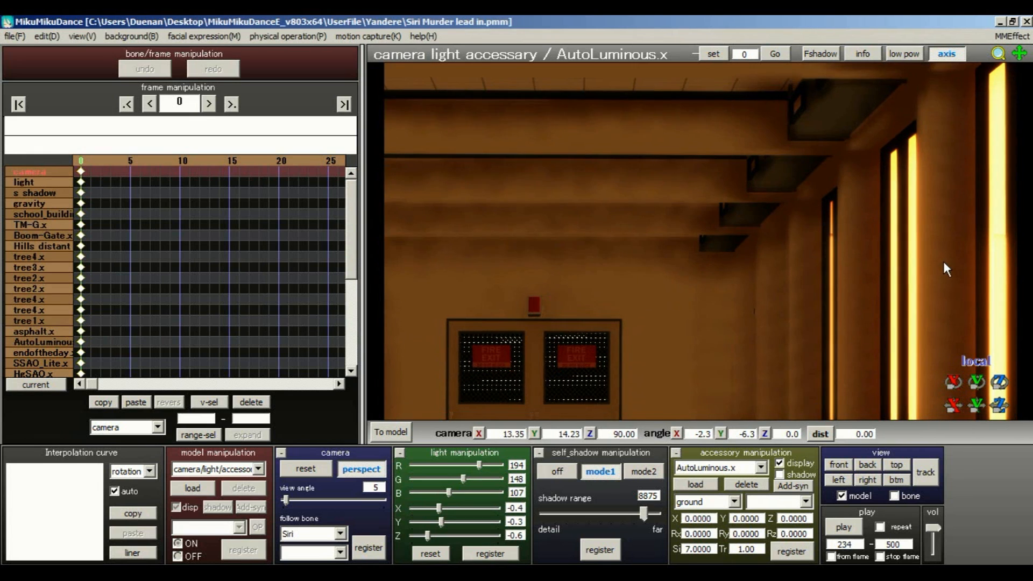
pyautogui.scroll(-3, 449, 230)
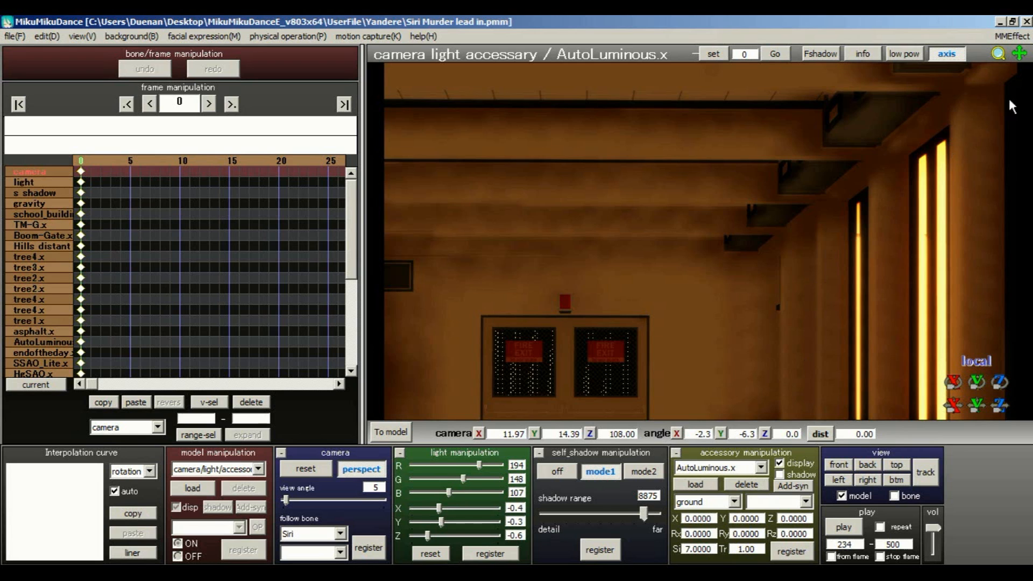
pyautogui.click(1014, 36)
pyautogui.click(999, 50)
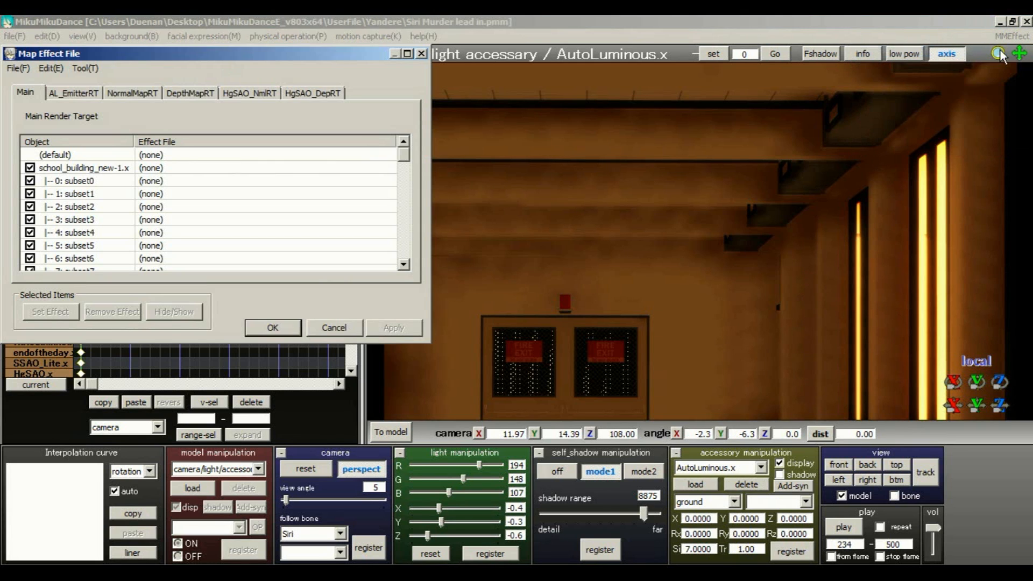
pyautogui.click(114, 171)
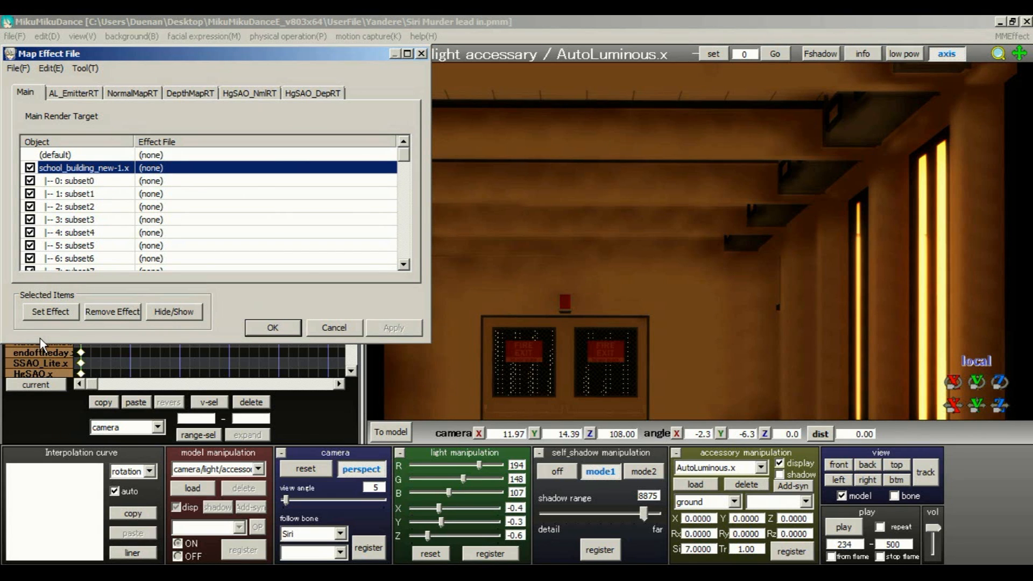
pyautogui.click(60, 313)
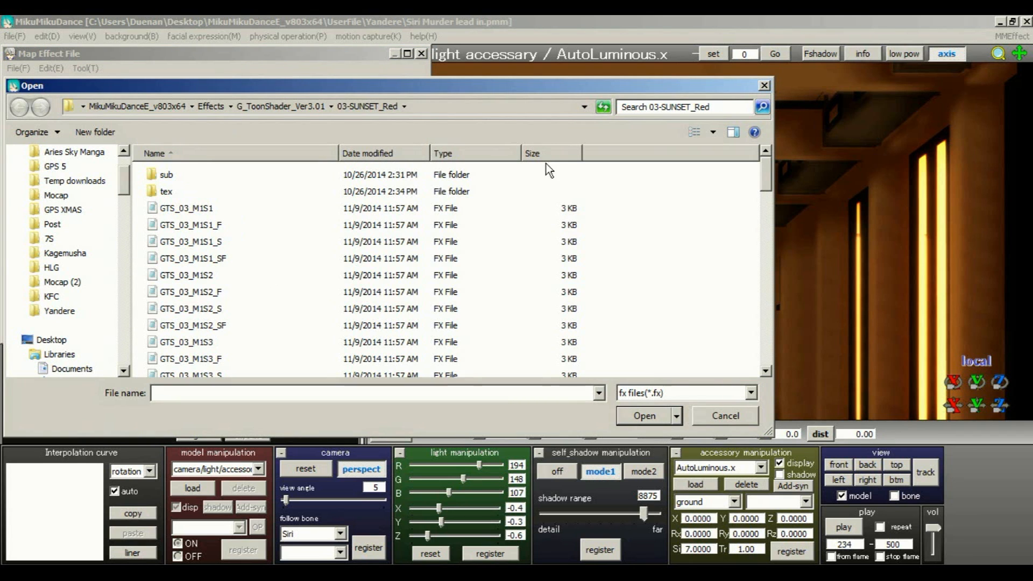
# Step: Look through the colour variant folders of G_ToonShader_Ver3.01 and the GTS_03_M1S1 file in 03-SUNSET_Red
pyautogui.click(254, 107)
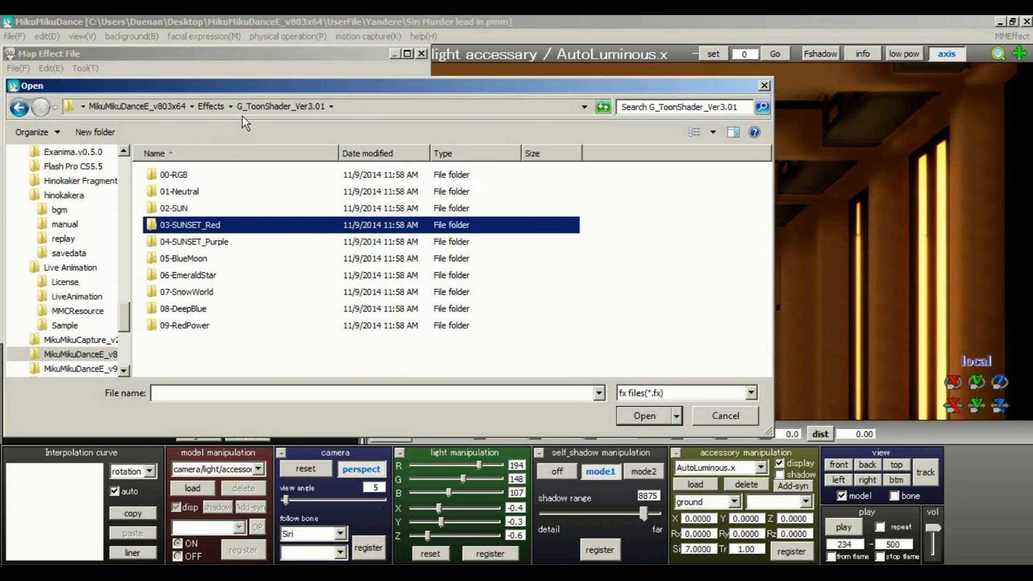
pyautogui.doubleClick(214, 224)
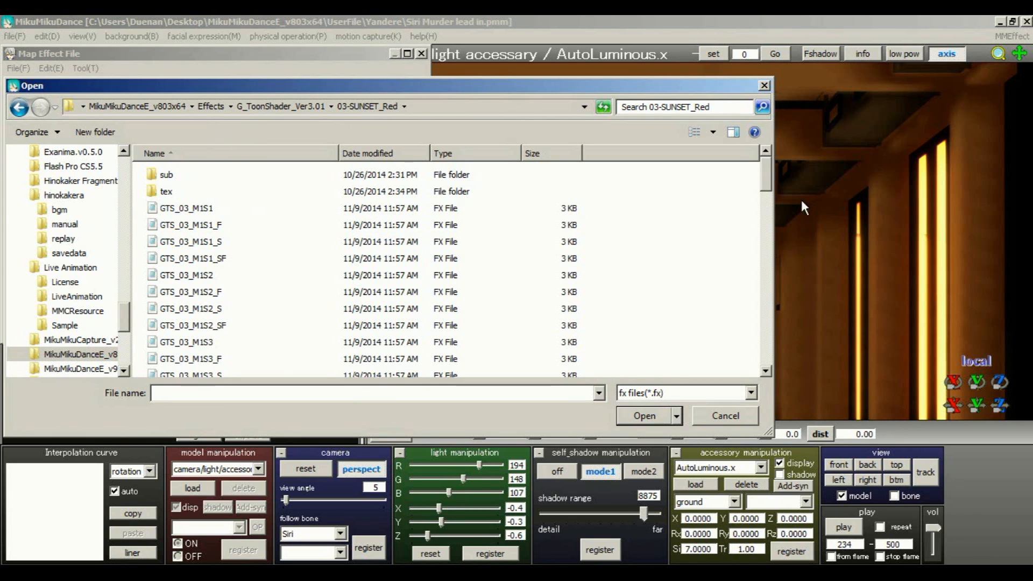
pyautogui.click(185, 209)
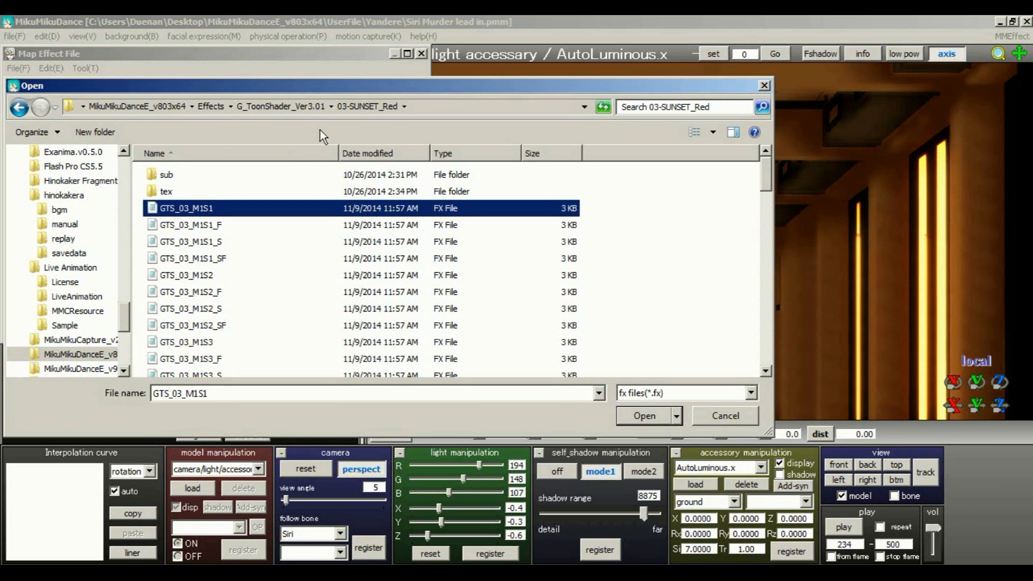
pyautogui.click(281, 106)
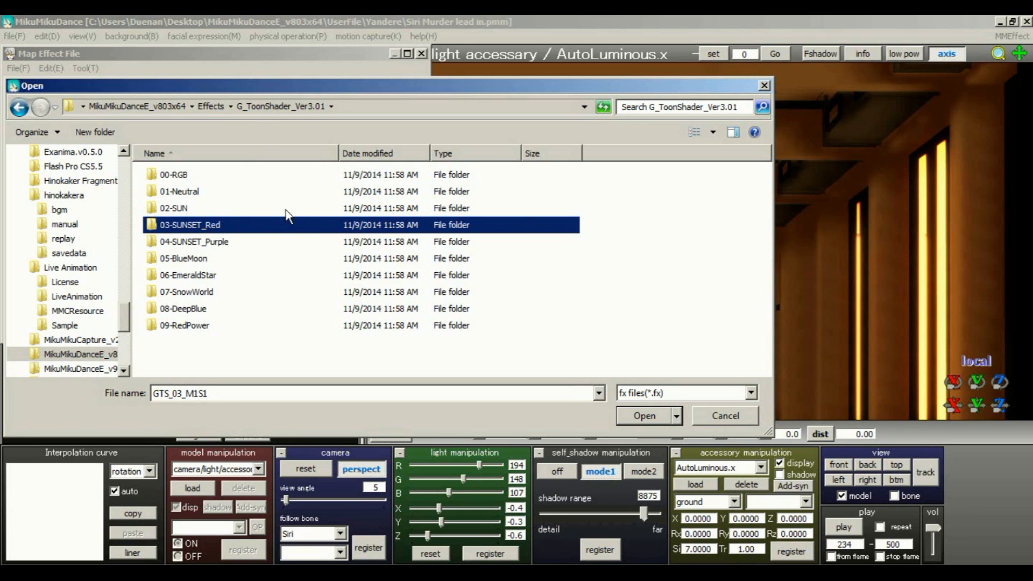
pyautogui.doubleClick(209, 225)
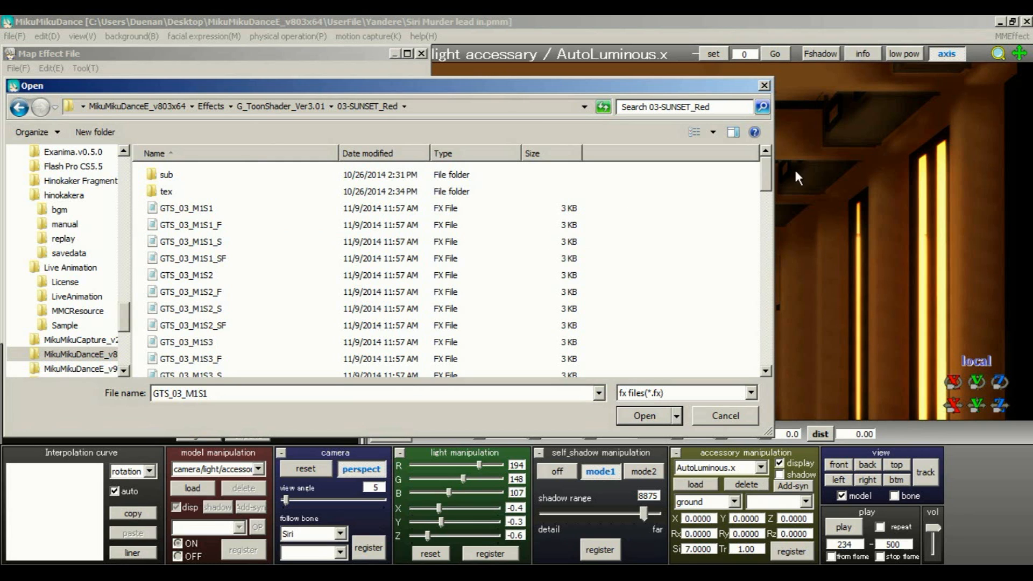
pyautogui.click(196, 213)
pyautogui.moveTo(764, 186)
pyautogui.mouseDown()
pyautogui.moveTo(767, 376)
pyautogui.moveTo(753, 171)
pyautogui.mouseUp()
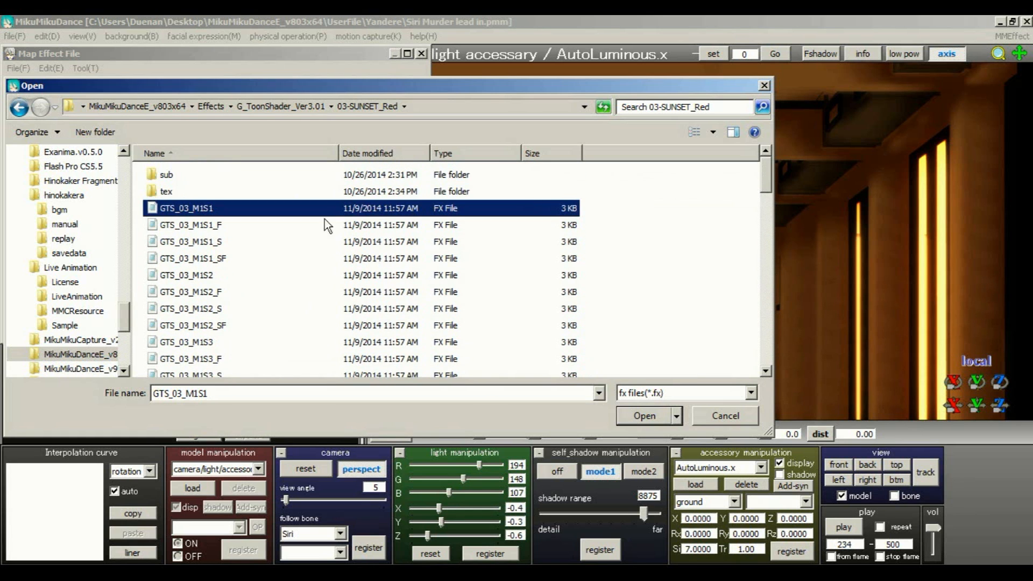
# Step: Compare the GTS_03_M1S1 file with its F, S and SF variants in the 03-SUNSET_Red folder
pyautogui.click(218, 226)
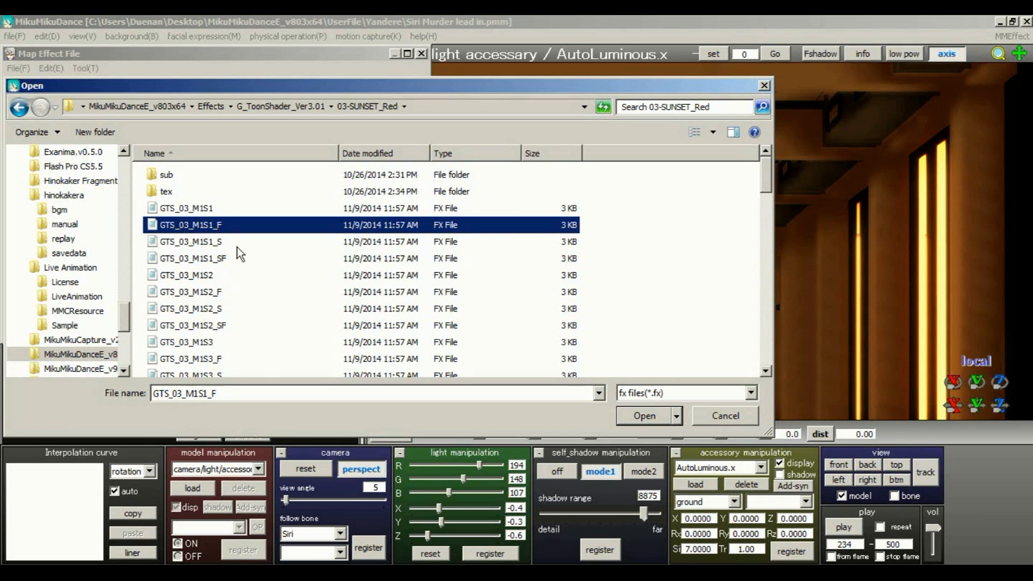
pyautogui.click(223, 243)
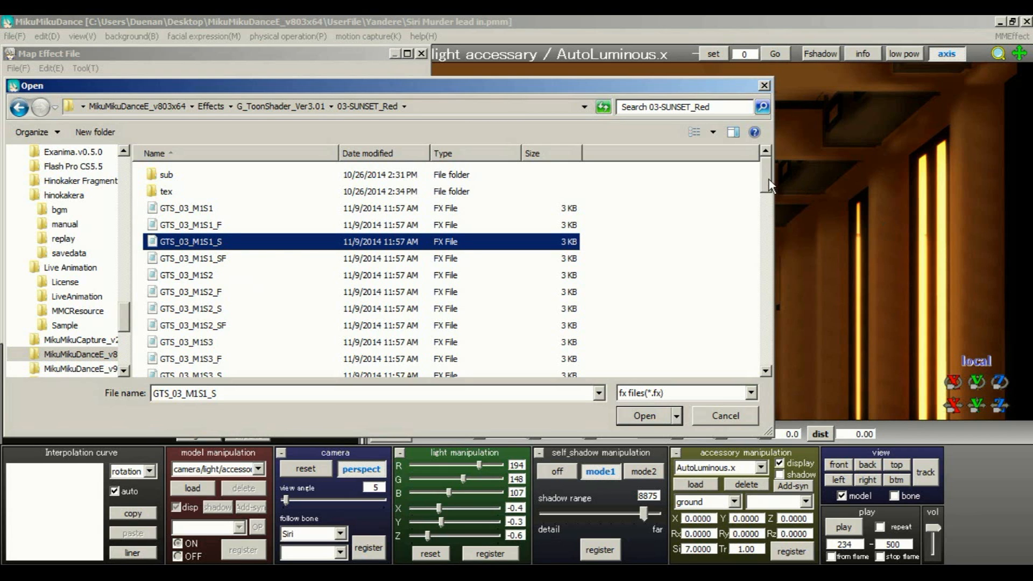
pyautogui.click(217, 225)
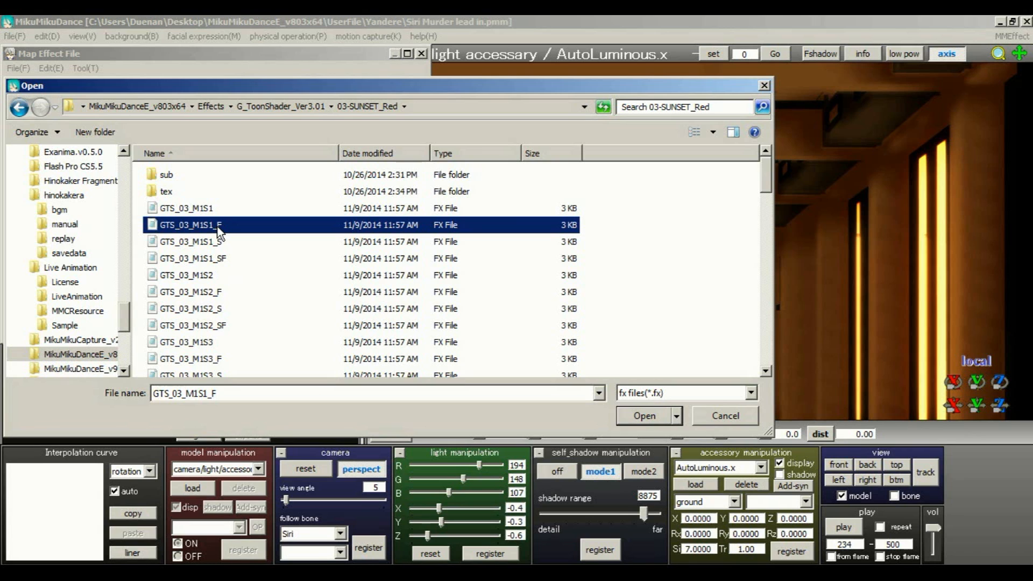
pyautogui.click(206, 210)
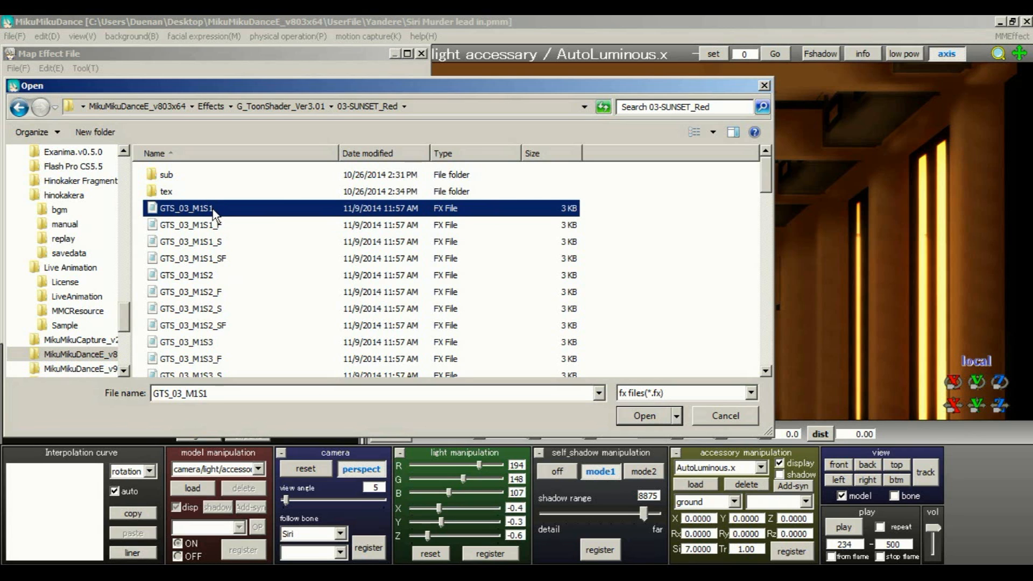
pyautogui.click(221, 226)
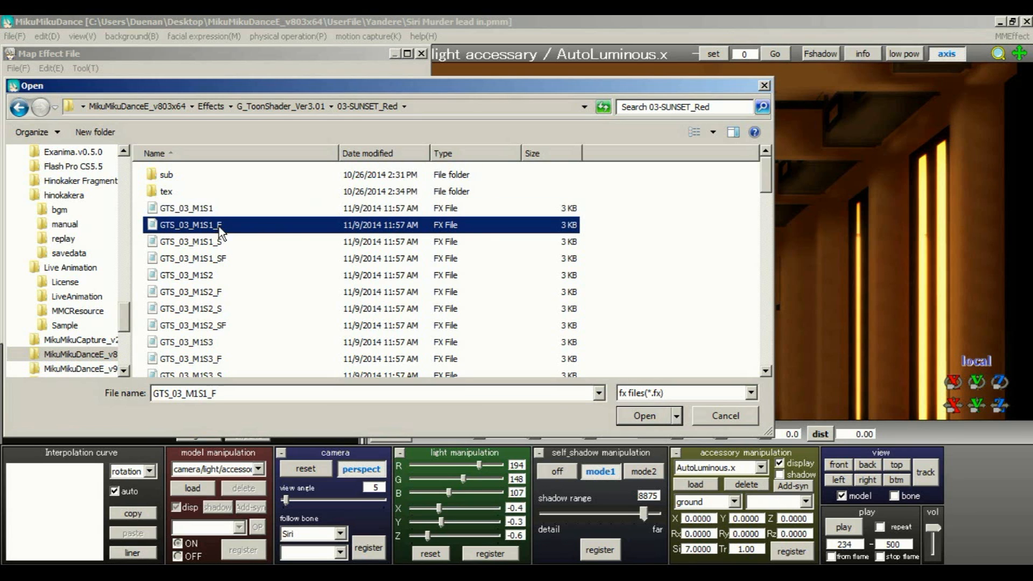
pyautogui.click(214, 242)
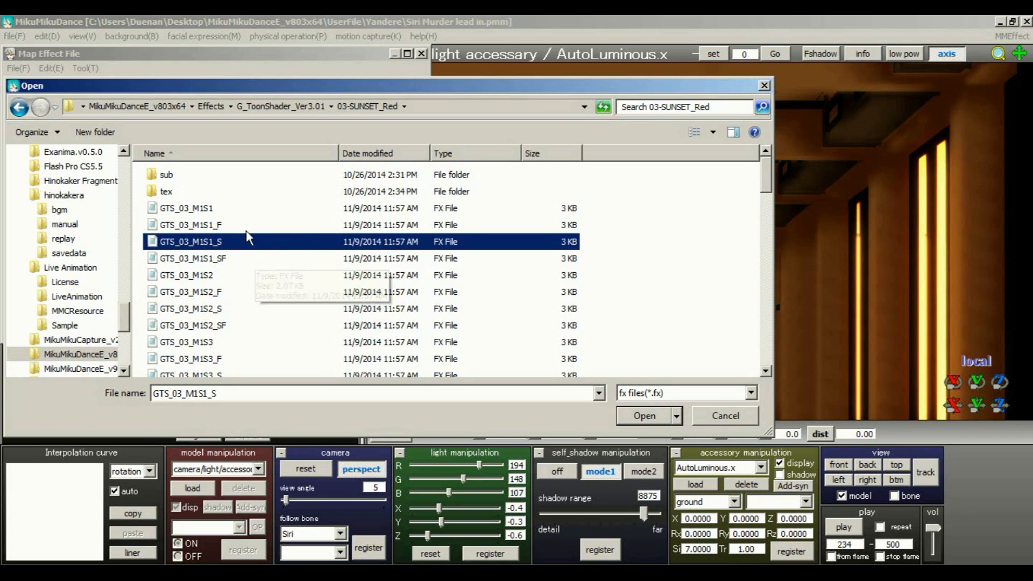
pyautogui.click(227, 257)
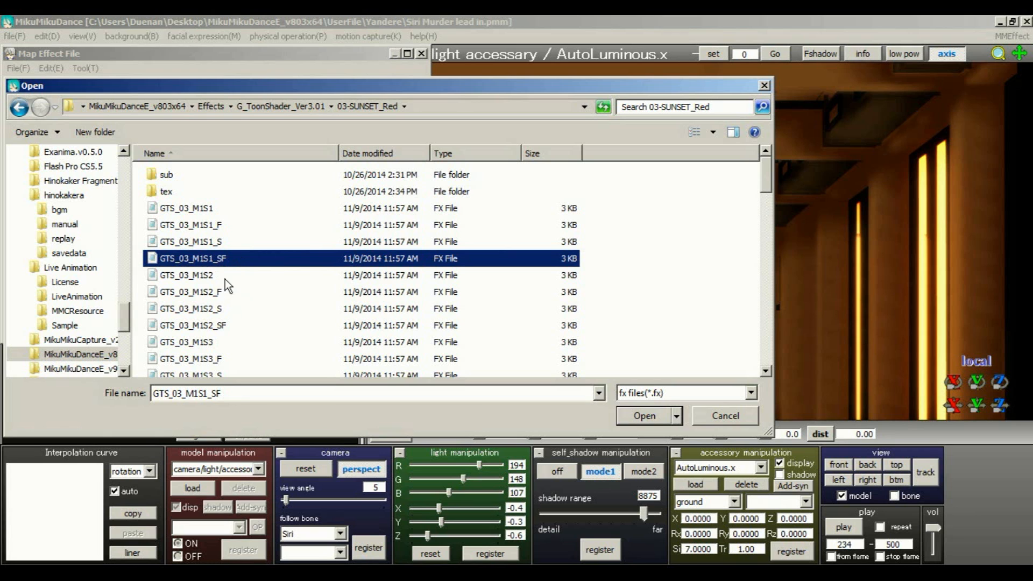
# Step: Assign the GTS_03_M3S6_SF effect file to the whole school building in the Main render target
pyautogui.moveTo(765, 186); pyautogui.dragTo(756, 367)
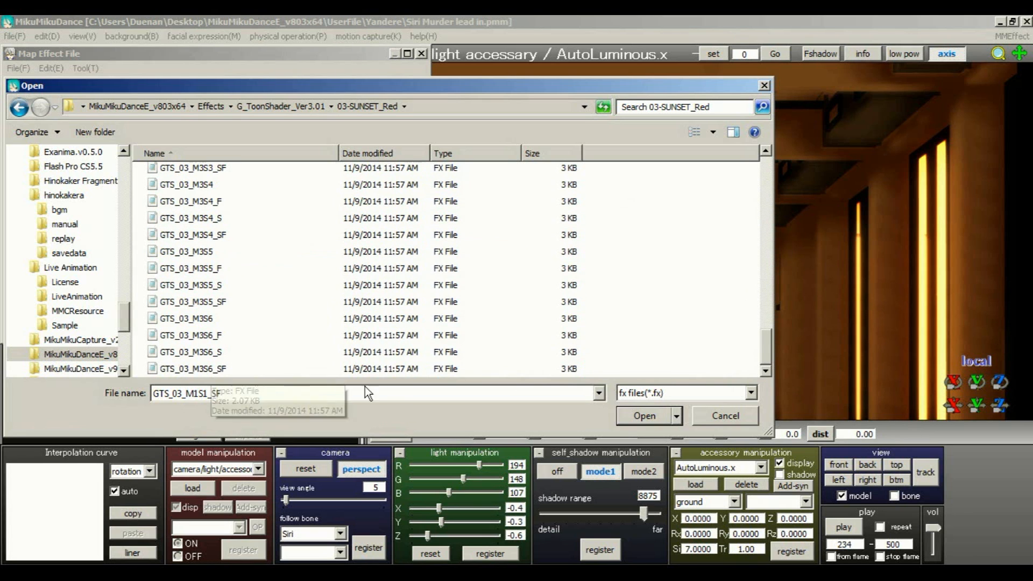
pyautogui.click(214, 370)
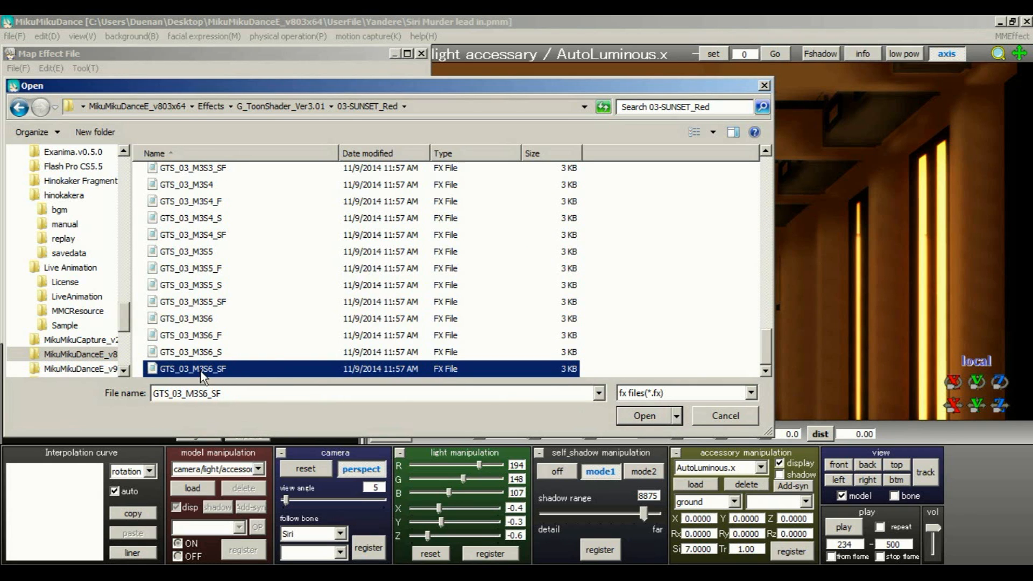
pyautogui.click(649, 413)
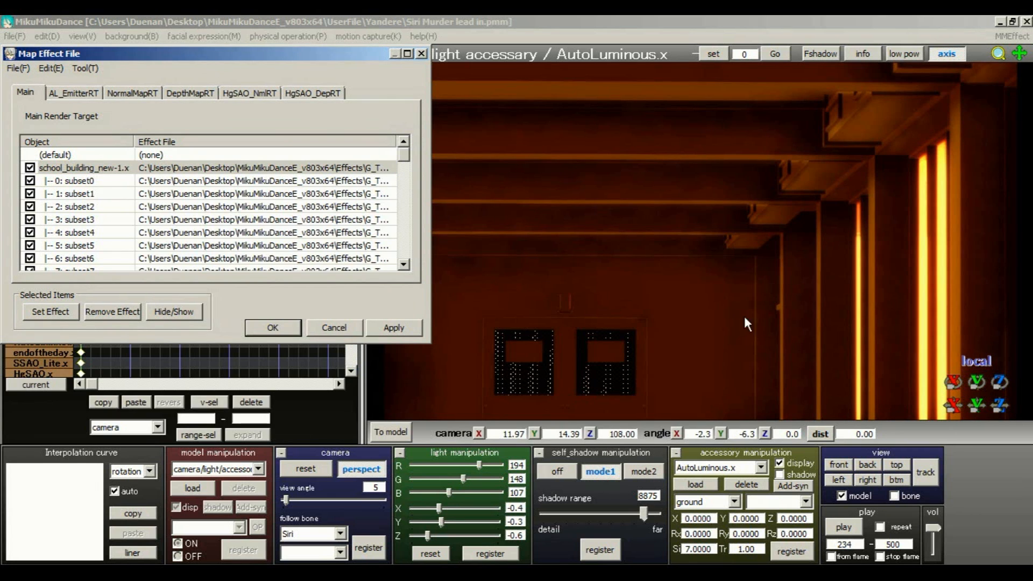
# Step: Examine the toon shader's effect on the corridor walls, windows and character from closer and farther camera positions
pyautogui.click(791, 277)
pyautogui.moveTo(791, 277); pyautogui.dragTo(936, 250, button='middle')
pyautogui.scroll(-11, 911, 258)
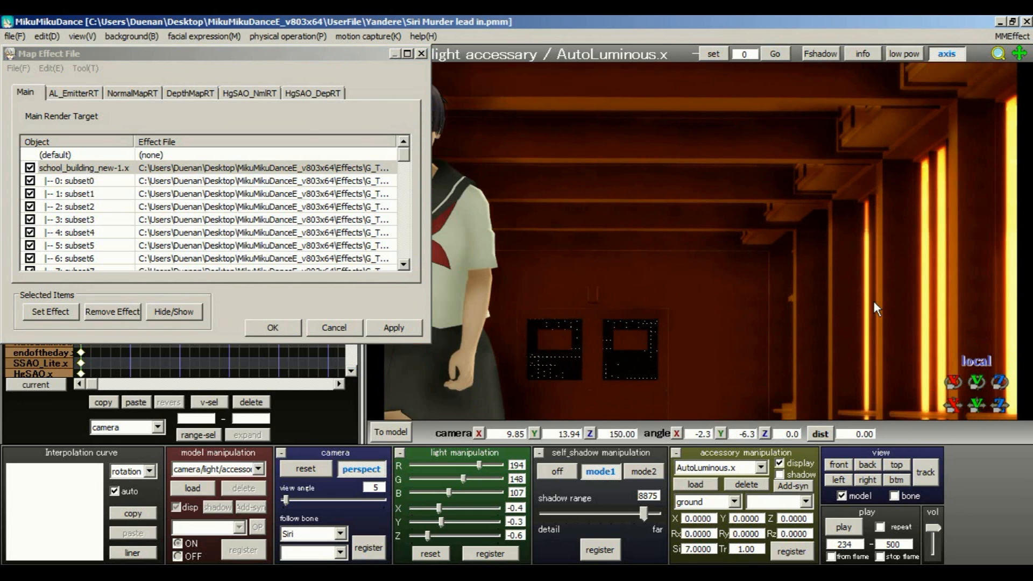
pyautogui.scroll(-5, 728, 281)
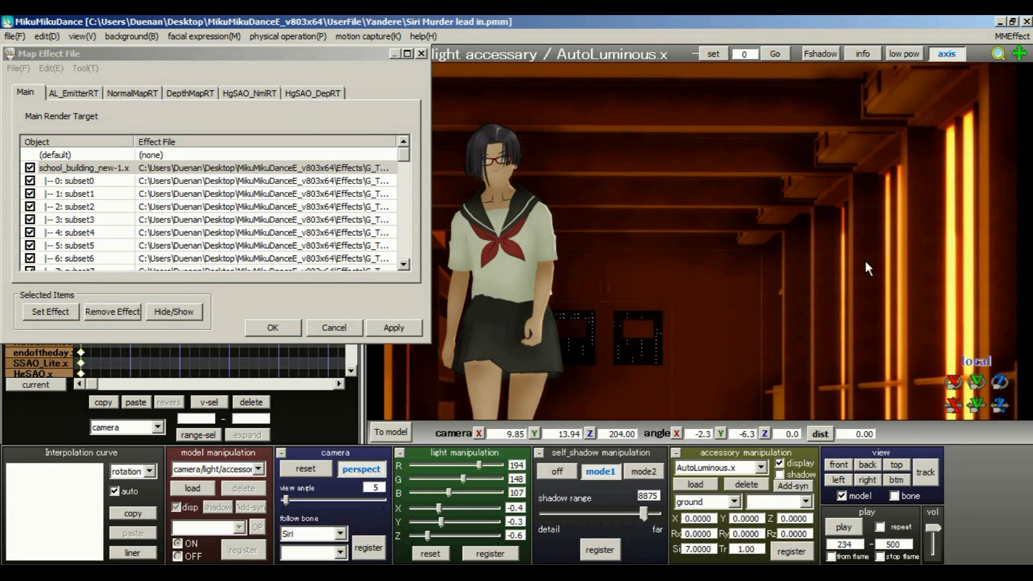
pyautogui.scroll(3, 908, 268)
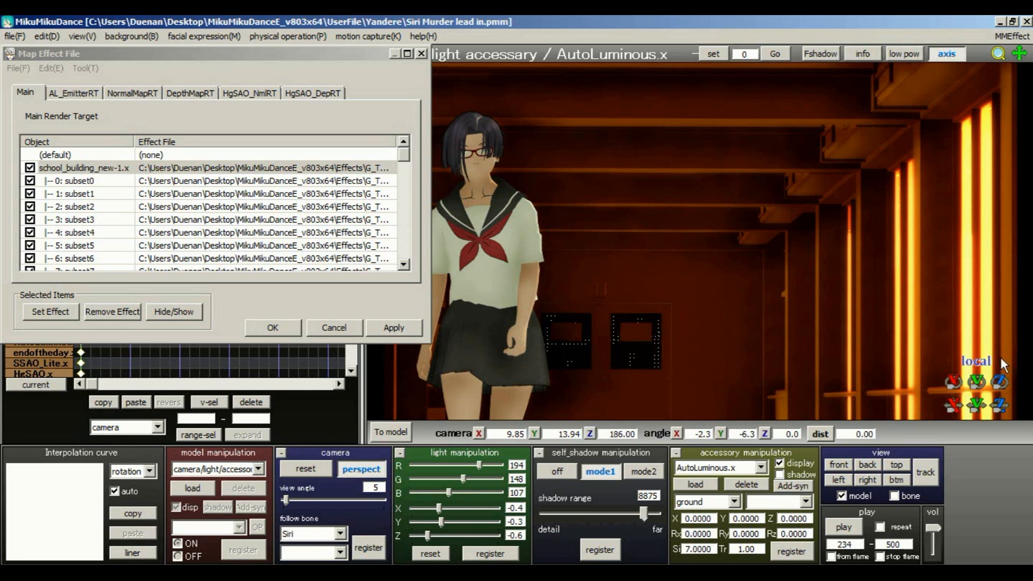
pyautogui.moveTo(814, 362); pyautogui.dragTo(954, 292, button='middle')
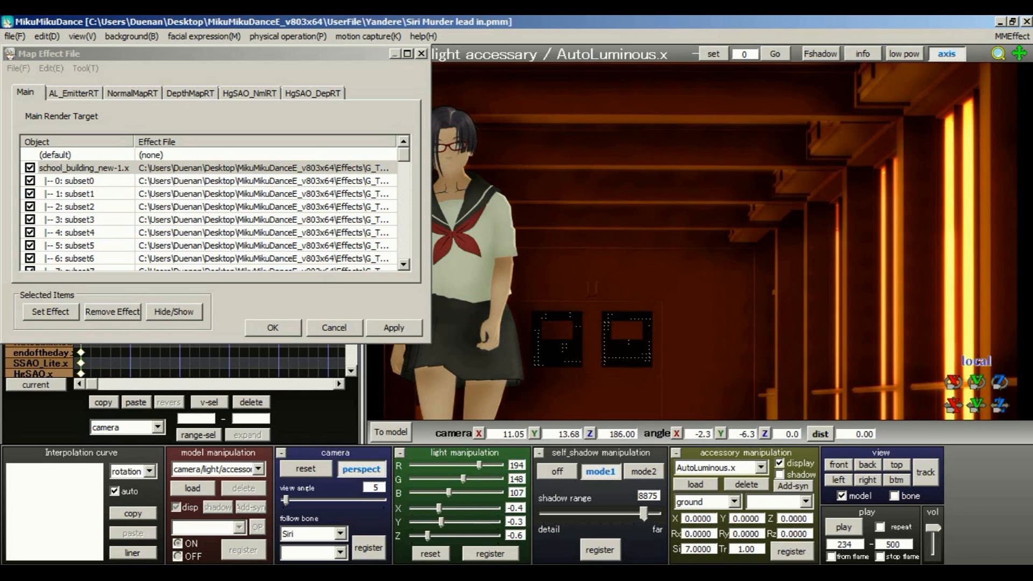
pyautogui.moveTo(761, 294); pyautogui.dragTo(812, 269, button='middle')
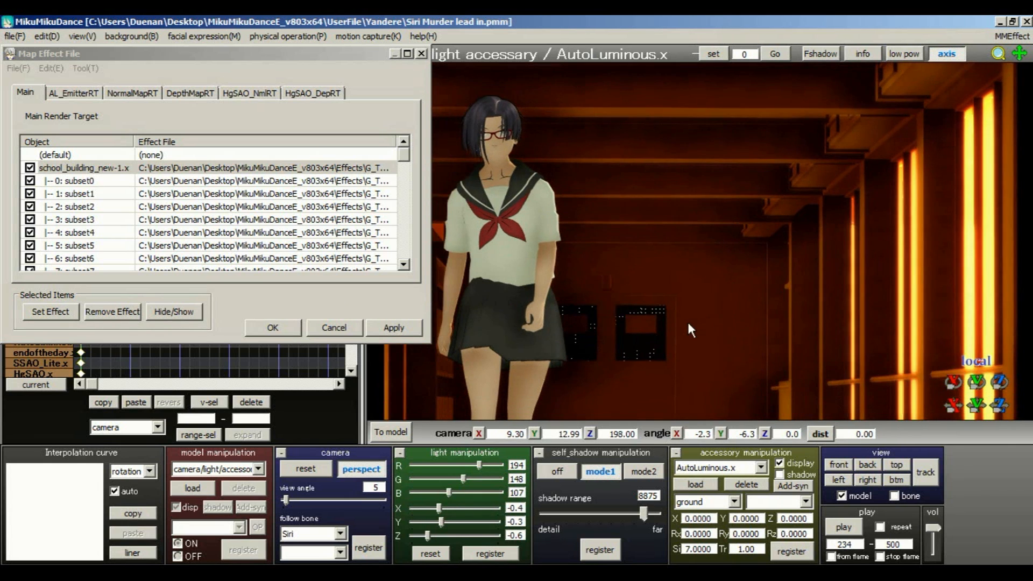
pyautogui.scroll(-6, 722, 305)
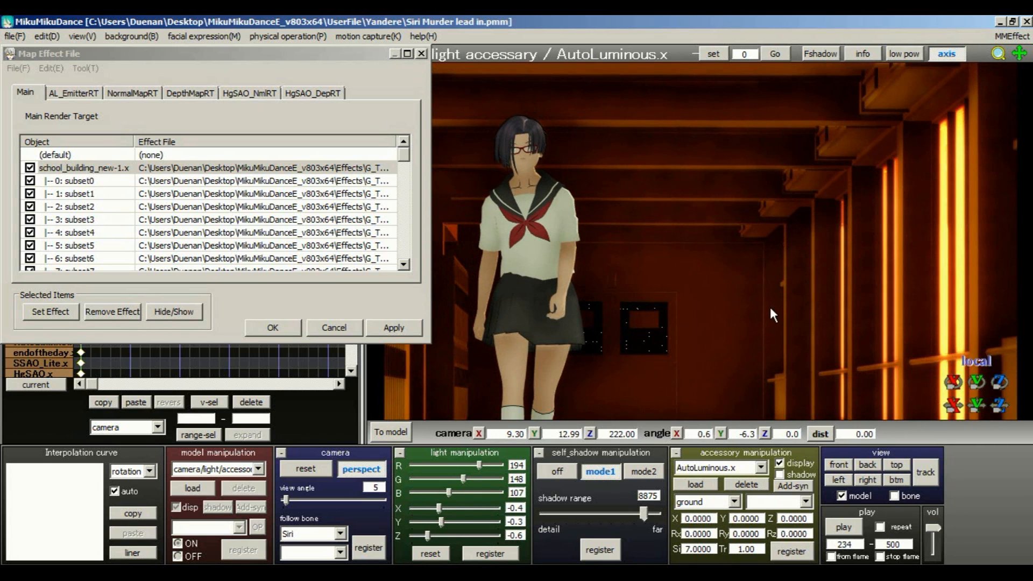
# Step: Apply the school building's effect mapping and collapse its subset list in the Main render target
pyautogui.moveTo(770, 305); pyautogui.dragTo(770, 320, button='right')
pyautogui.click(376, 328)
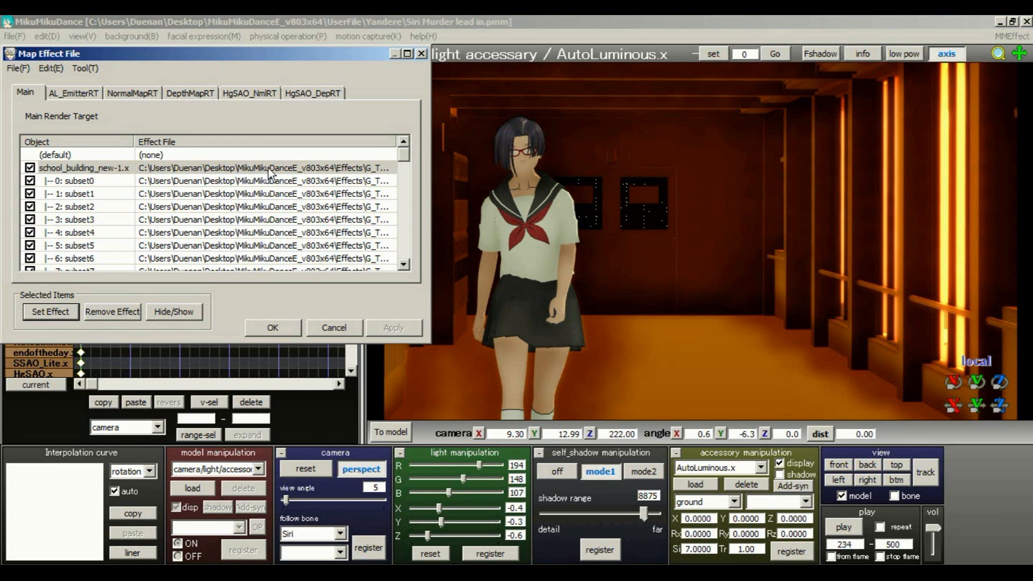
pyautogui.rightClick(309, 168)
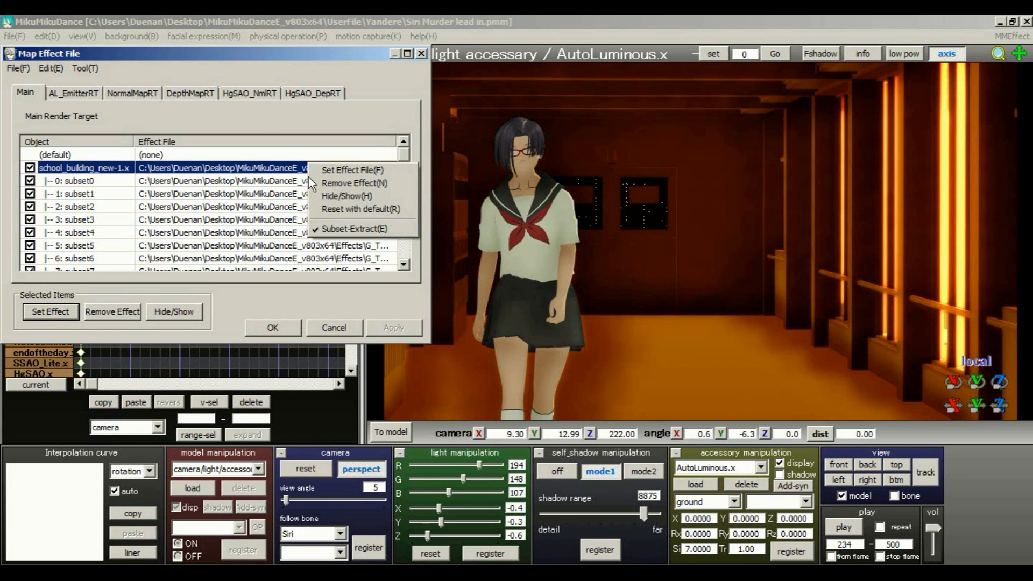
pyautogui.click(356, 231)
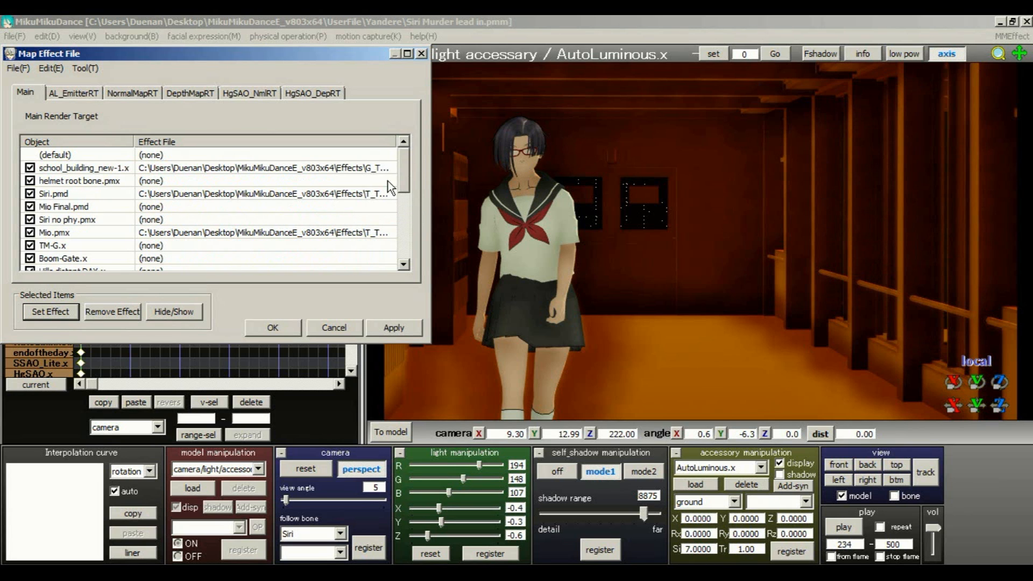
# Step: Assign the GTS_03_M3S6_SF effect file from 03-SUNSET_Red to Siri no phy.pmx in the Main render target
pyautogui.moveTo(408, 189)
pyautogui.mouseDown()
pyautogui.moveTo(406, 252)
pyautogui.moveTo(399, 200)
pyautogui.mouseUp()
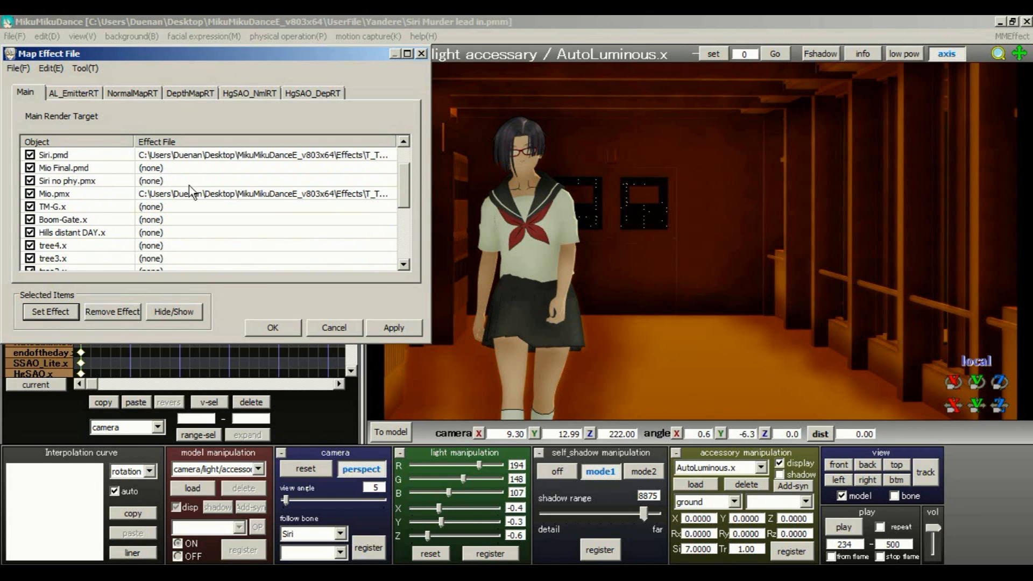
pyautogui.click(186, 182)
pyautogui.click(38, 312)
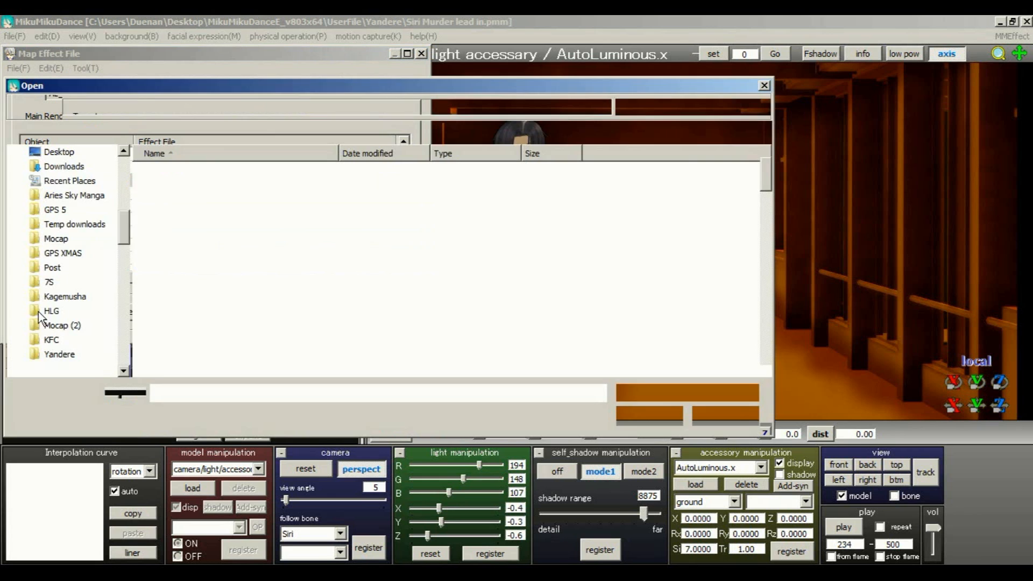
pyautogui.click(202, 276)
pyautogui.moveTo(764, 177); pyautogui.dragTo(753, 354)
pyautogui.click(272, 368)
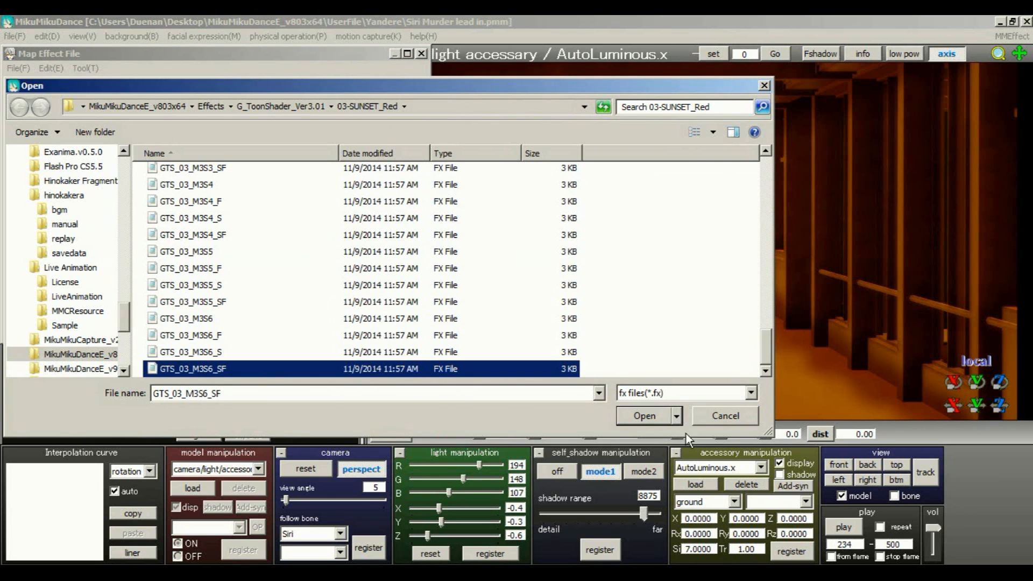
pyautogui.click(640, 417)
pyautogui.click(584, 258)
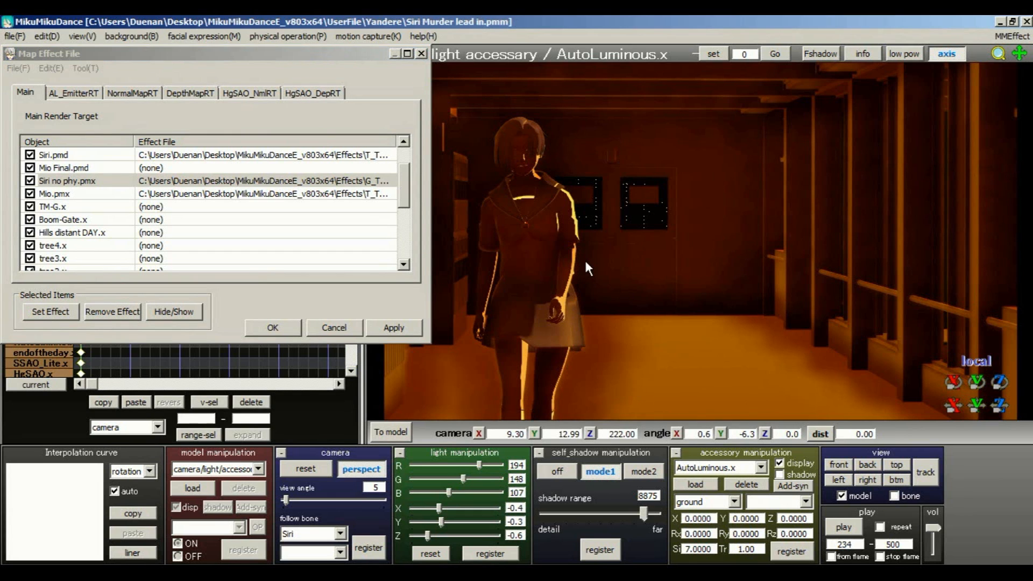
# Step: Examine the toon-shaded character in the corridor from closer and from the front, with the view tracking the model
pyautogui.moveTo(585, 257); pyautogui.dragTo(584, 256, button='right')
pyautogui.scroll(5, 532, 272)
pyautogui.scroll(-4, 532, 272)
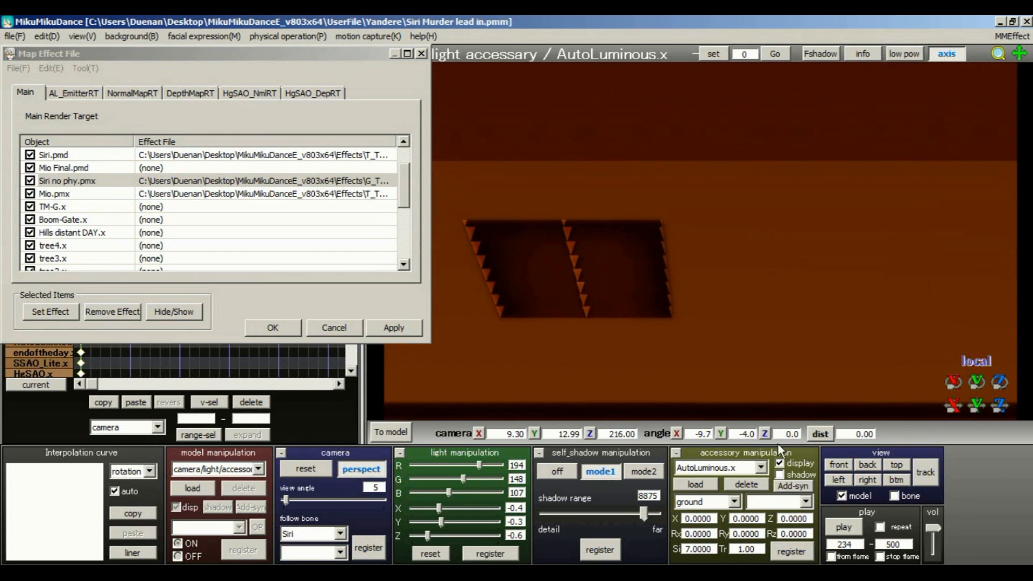
pyautogui.click(847, 468)
pyautogui.click(925, 473)
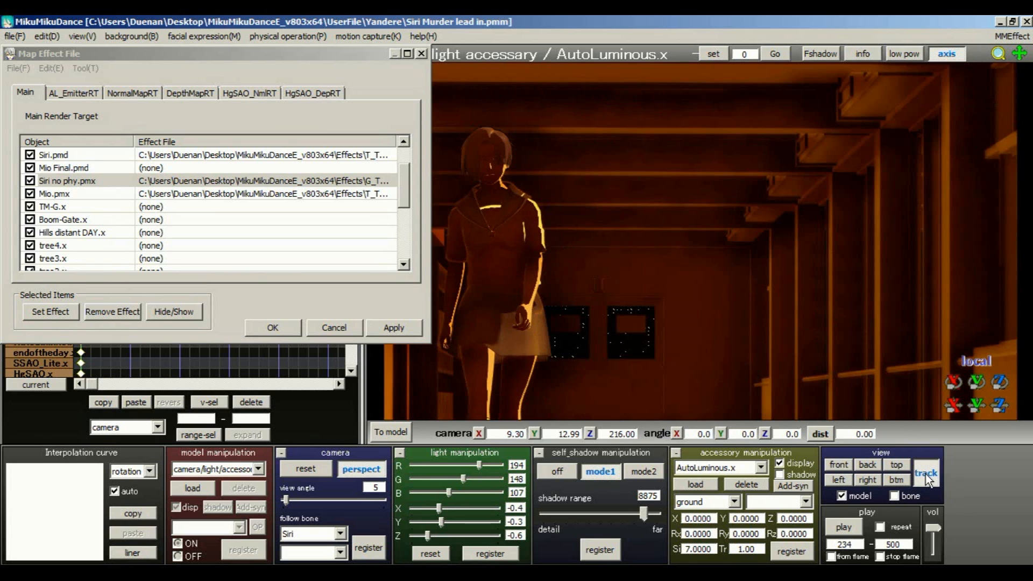
# Step: Start setting an effect file for Mio.pmx and browse from the T_ToonShader folder to Effects\G_ToonShader_Ver3.01
pyautogui.click(185, 194)
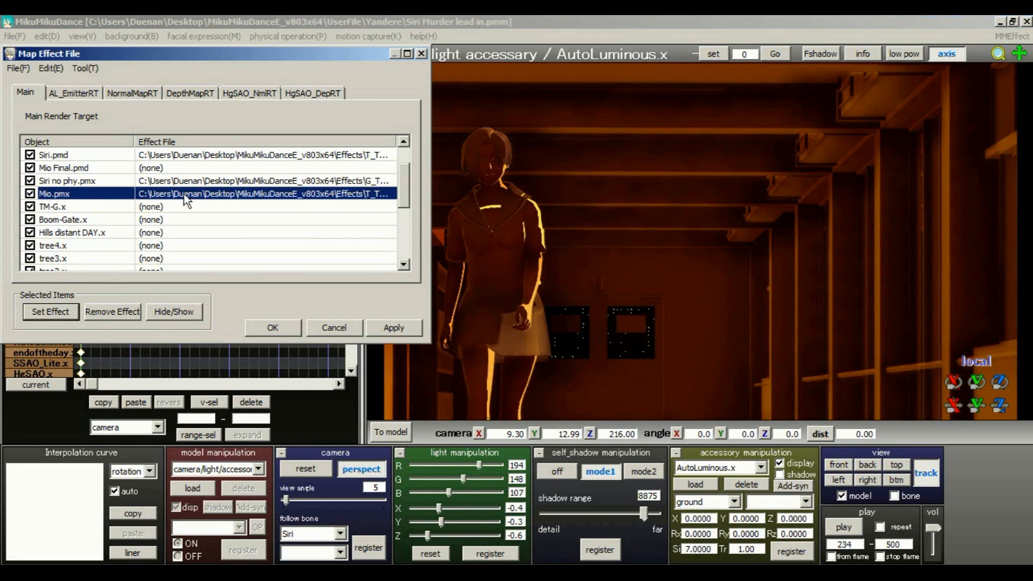
pyautogui.click(51, 311)
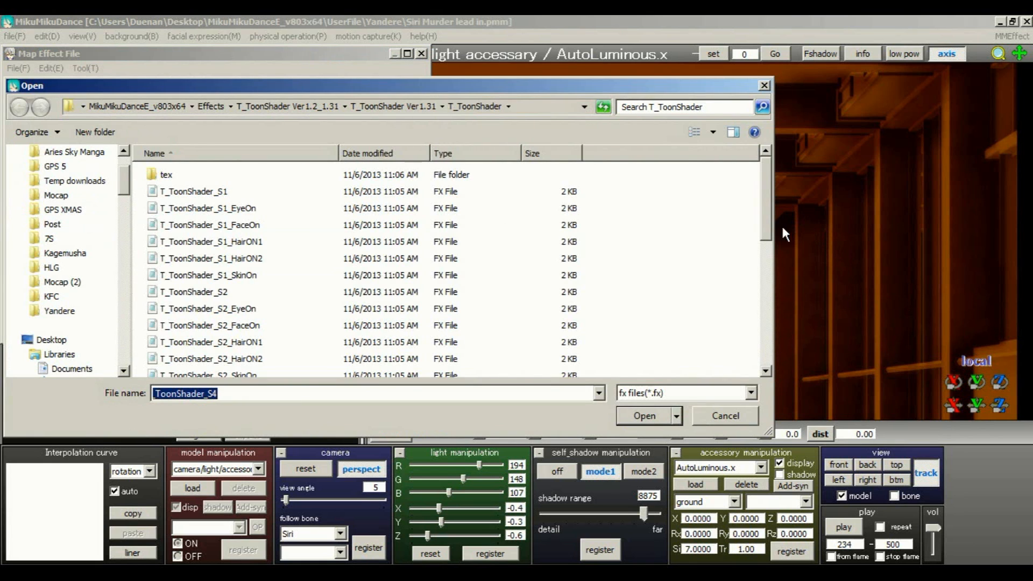
pyautogui.moveTo(769, 226); pyautogui.dragTo(761, 372)
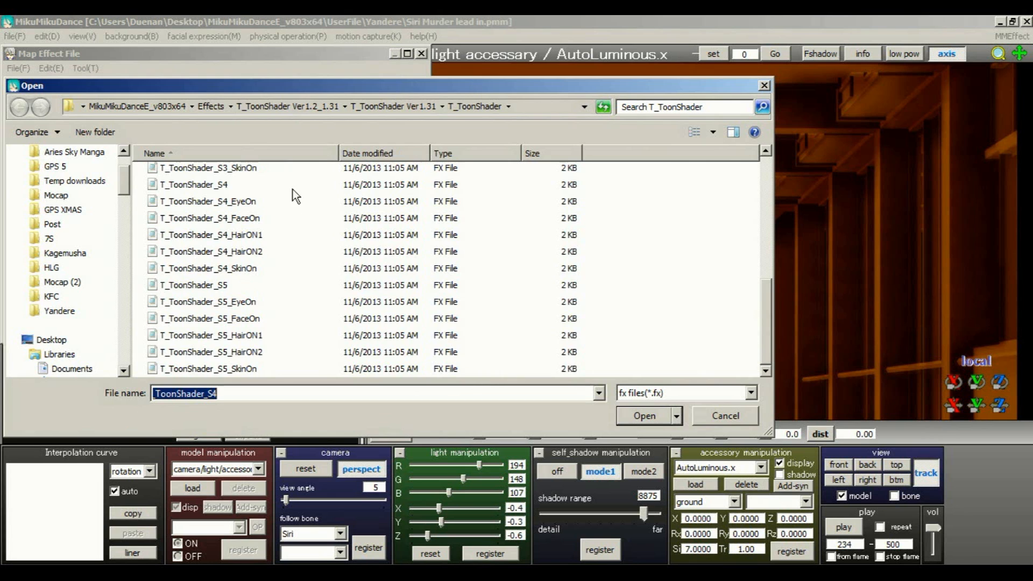
pyautogui.click(211, 107)
pyautogui.click(234, 264)
pyautogui.scroll(20, 232, 242)
pyautogui.scroll(12, 256, 266)
pyautogui.scroll(-2, 258, 301)
pyautogui.doubleClick(253, 318)
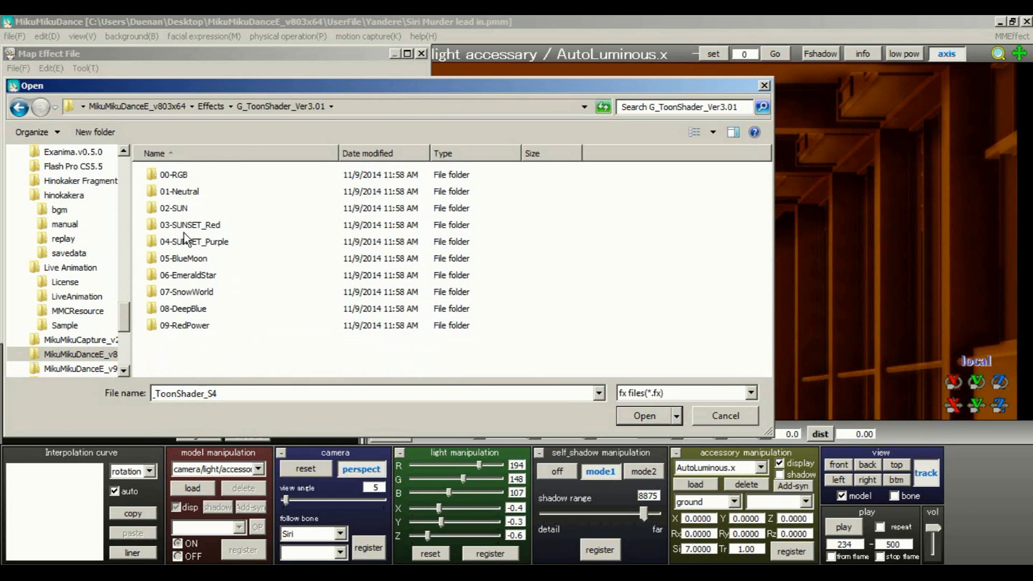
# Step: Assign GTS_03_M3S6_SF from the 03-SUNSET_Red folder to Mio.pmx and accept the effect mapping
pyautogui.doubleClick(186, 226)
pyautogui.scroll(-20, 765, 273)
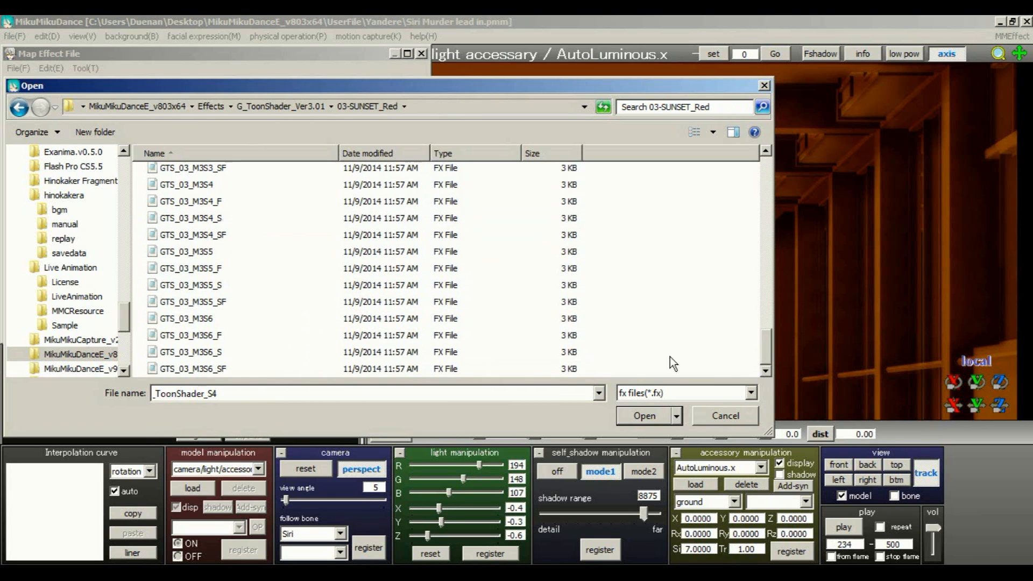
pyautogui.click(252, 367)
pyautogui.click(644, 415)
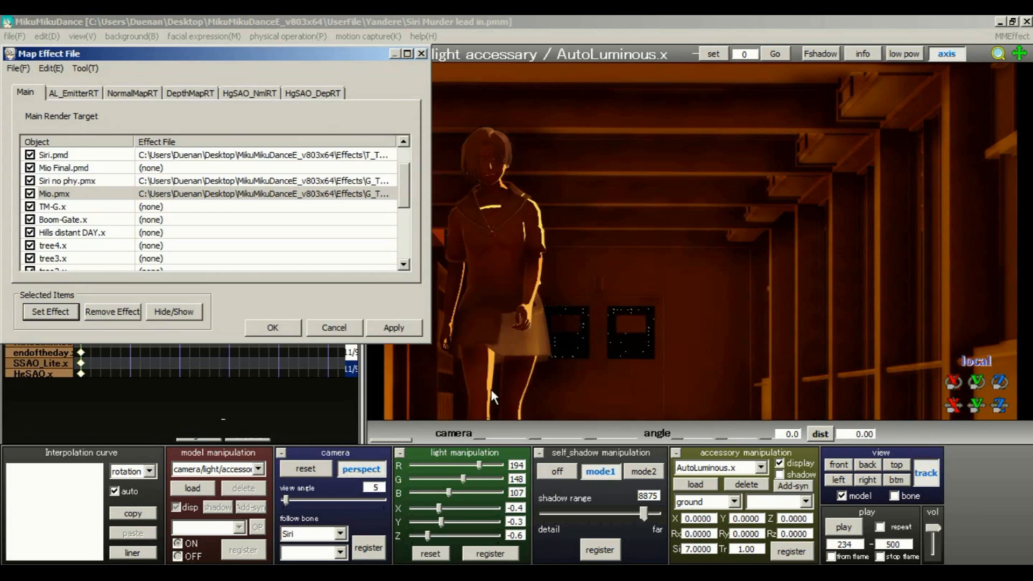
pyautogui.click(408, 329)
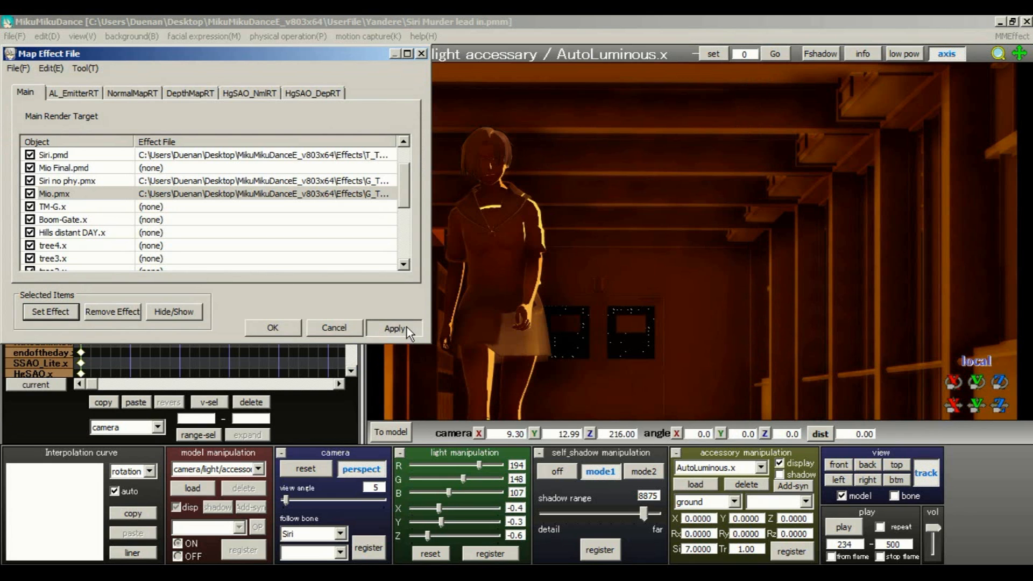
pyautogui.click(280, 327)
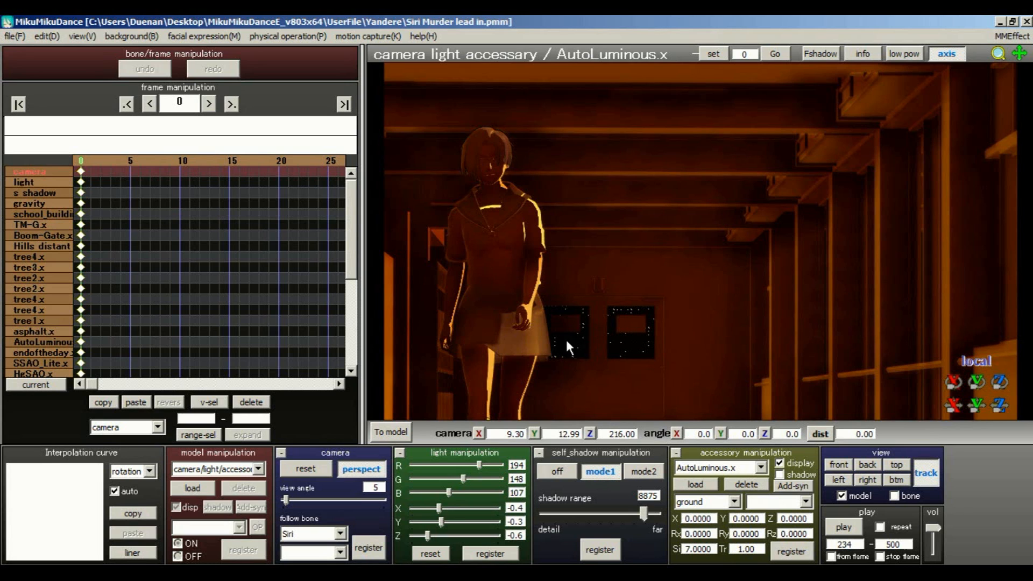
# Step: Reopen the effect mapping and expand the school building's subsets in the AL_EmitterRT render target
pyautogui.click(1012, 36)
pyautogui.click(909, 52)
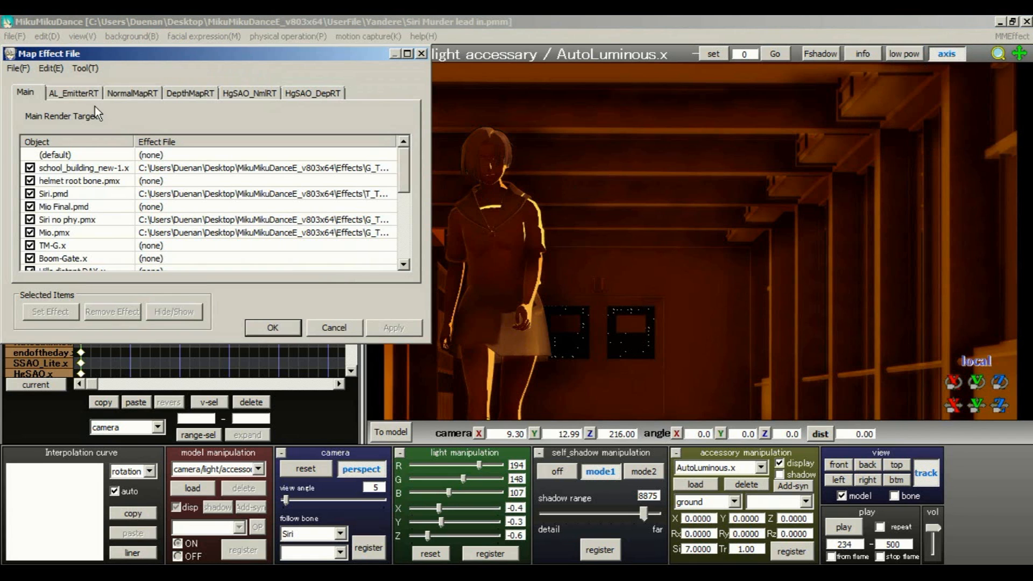
pyautogui.click(67, 94)
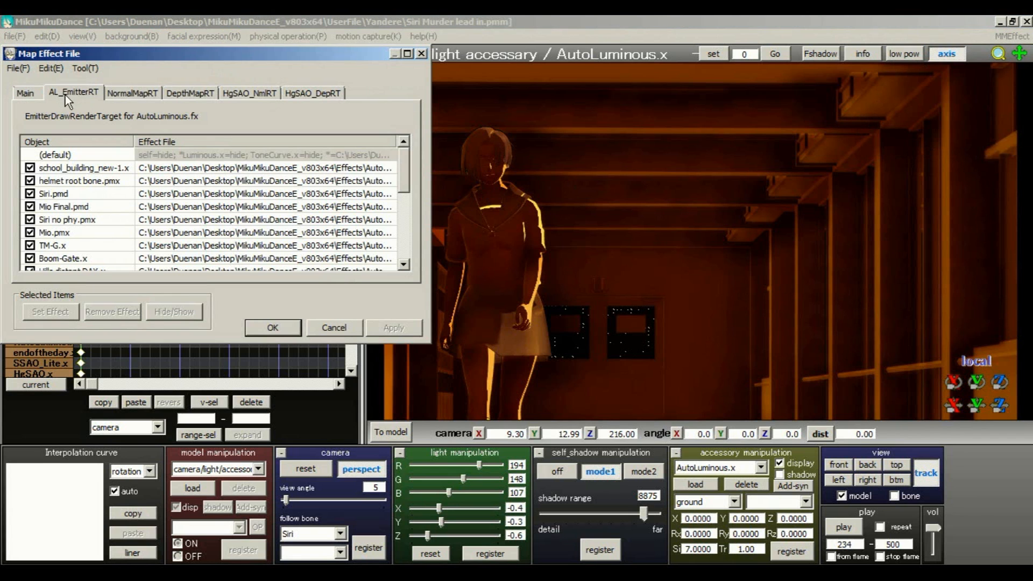
pyautogui.rightClick(80, 166)
pyautogui.click(121, 231)
pyautogui.scroll(-5, 113, 252)
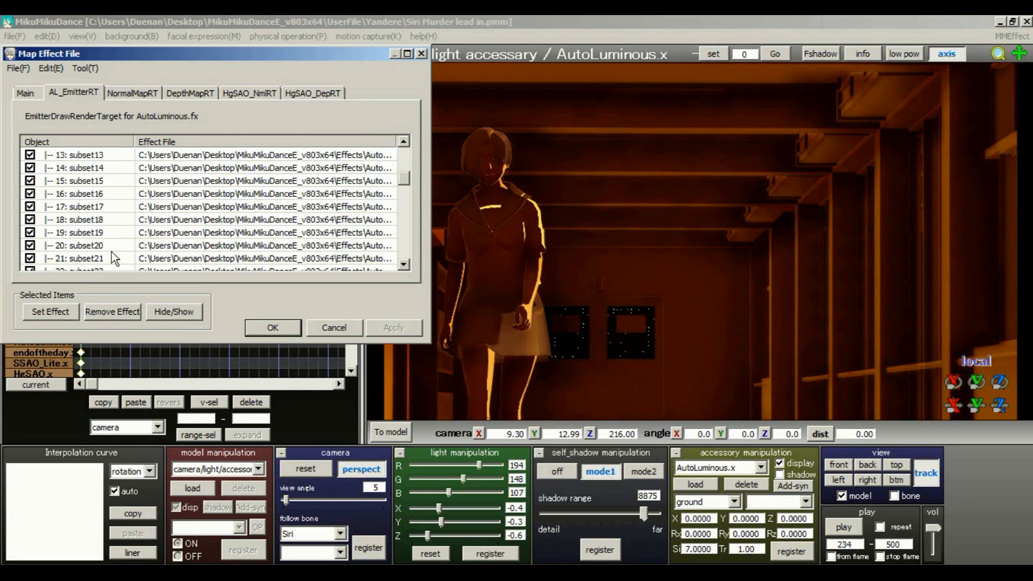
# Step: Remove the emitter effect from the school building's subset17 in AL_EmitterRT and accept the mapping
pyautogui.click(106, 208)
pyautogui.rightClick(106, 207)
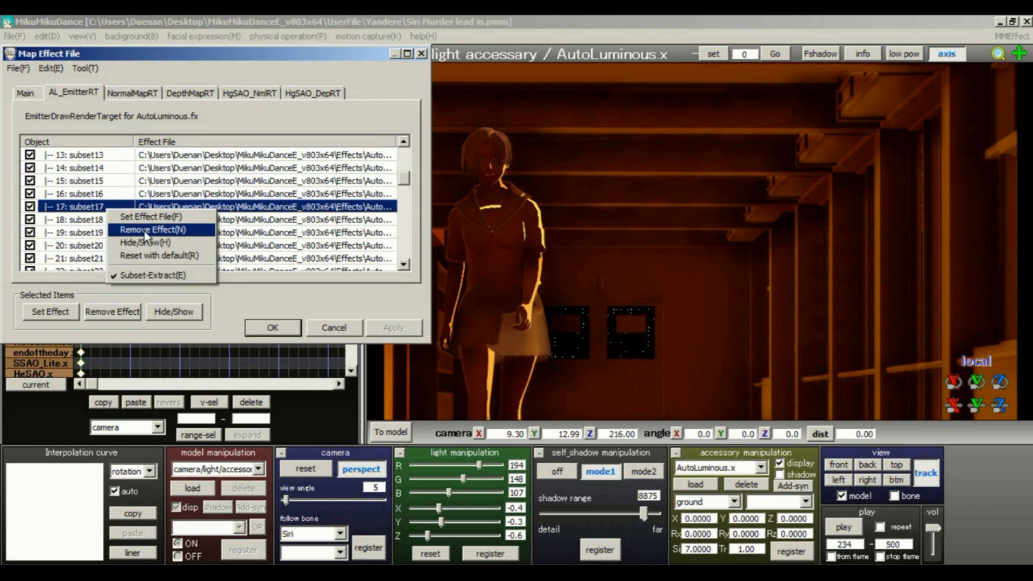
pyautogui.click(149, 228)
pyautogui.click(418, 327)
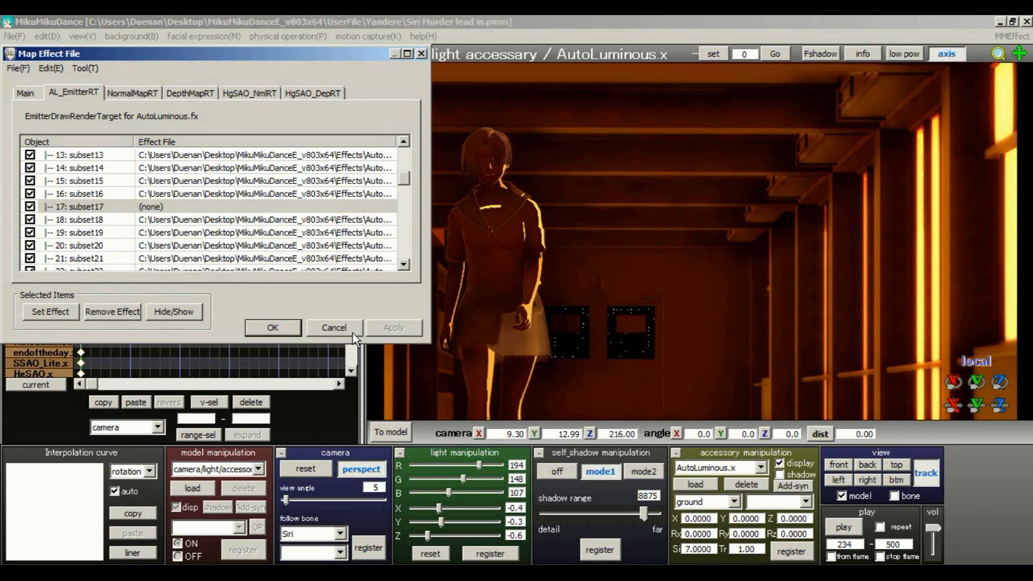
pyautogui.click(266, 330)
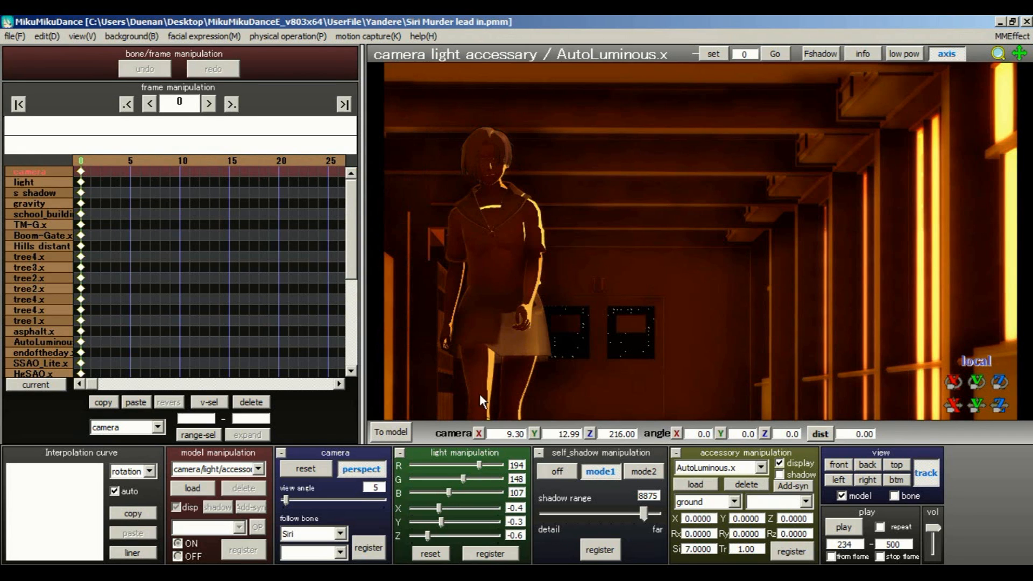
# Step: Set the light direction to X -0.3, Y +0.0, Z +0.3 and register it at frame 0
pyautogui.click(925, 475)
pyautogui.moveTo(440, 508)
pyautogui.mouseDown()
pyautogui.moveTo(470, 541)
pyautogui.moveTo(439, 505)
pyautogui.mouseUp()
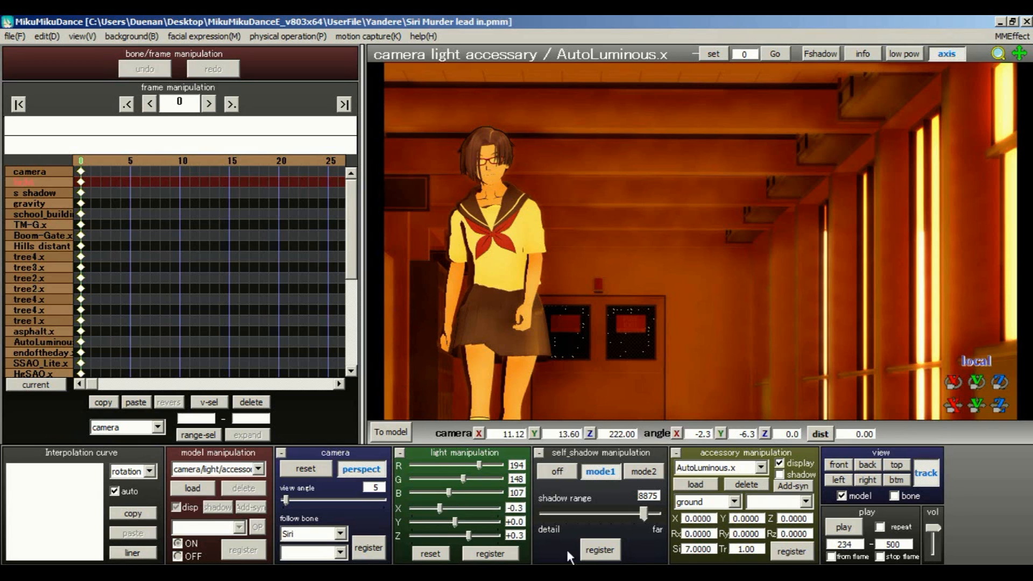
pyautogui.click(498, 555)
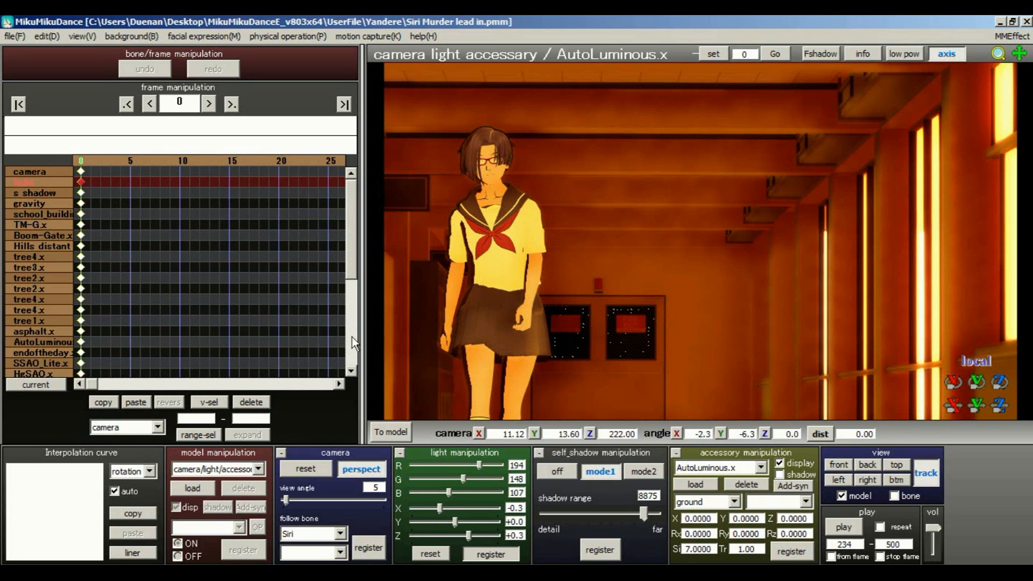
# Step: Copy the light keyframe from frame 0 and paste it at frame 233
pyautogui.click(106, 407)
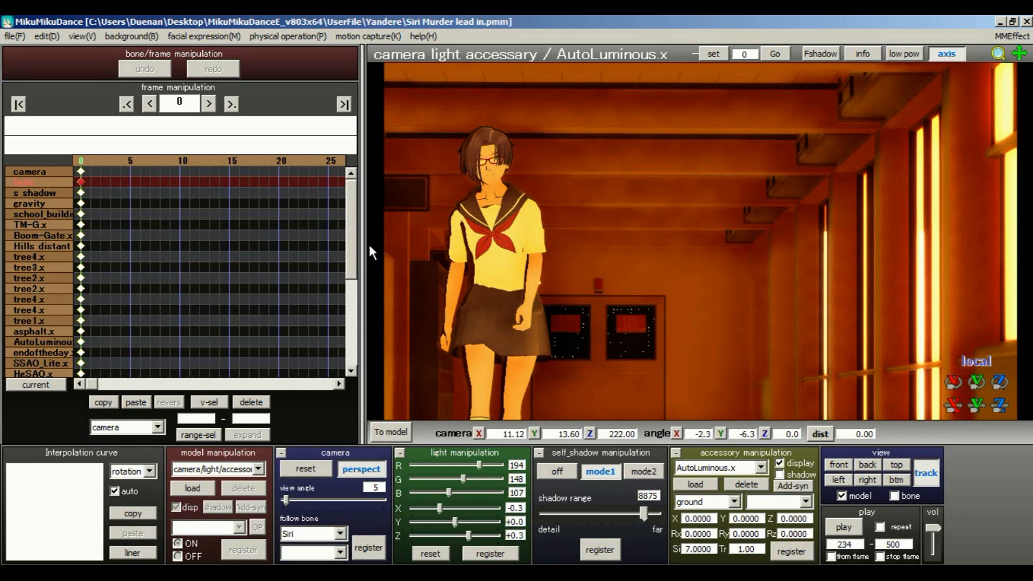
pyautogui.click(233, 104)
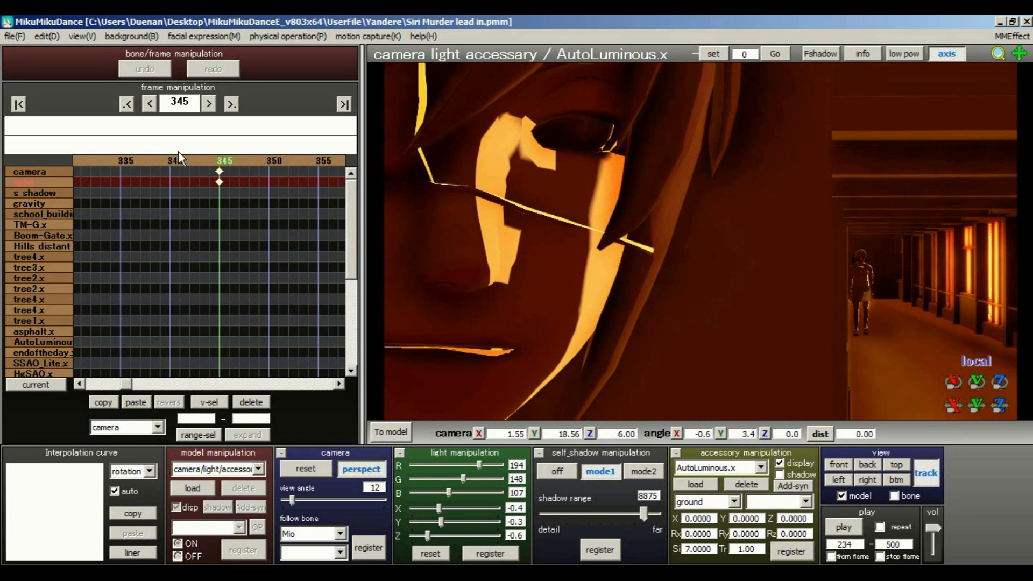
pyautogui.moveTo(154, 160); pyautogui.dragTo(117, 159)
pyautogui.click(117, 160)
pyautogui.click(117, 160)
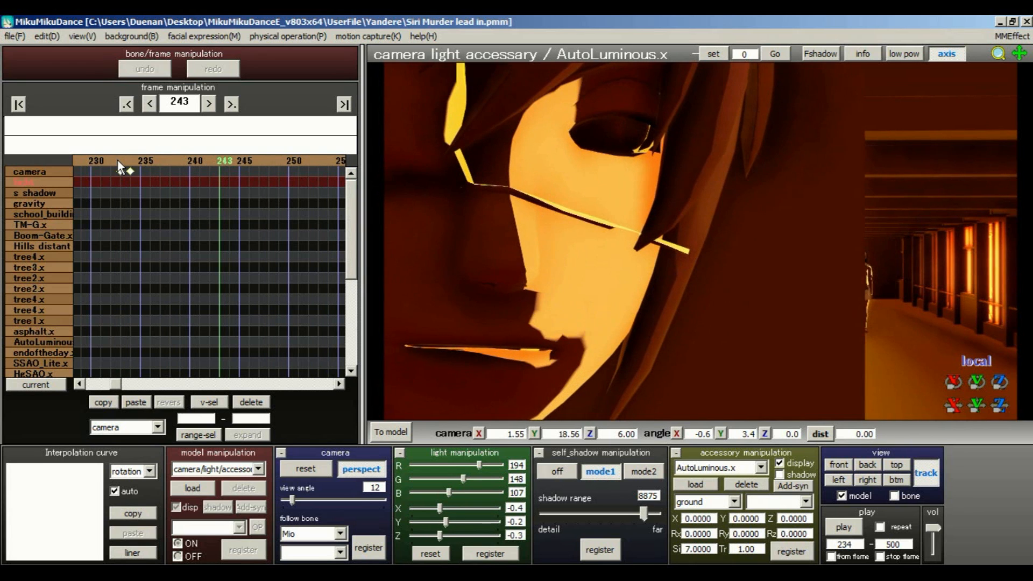
pyautogui.click(117, 160)
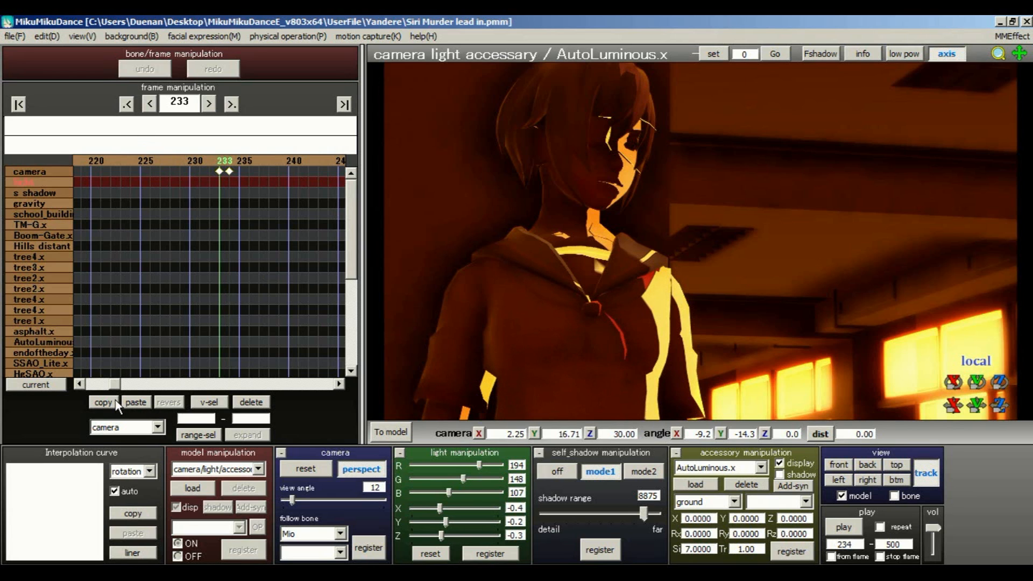
pyautogui.click(133, 404)
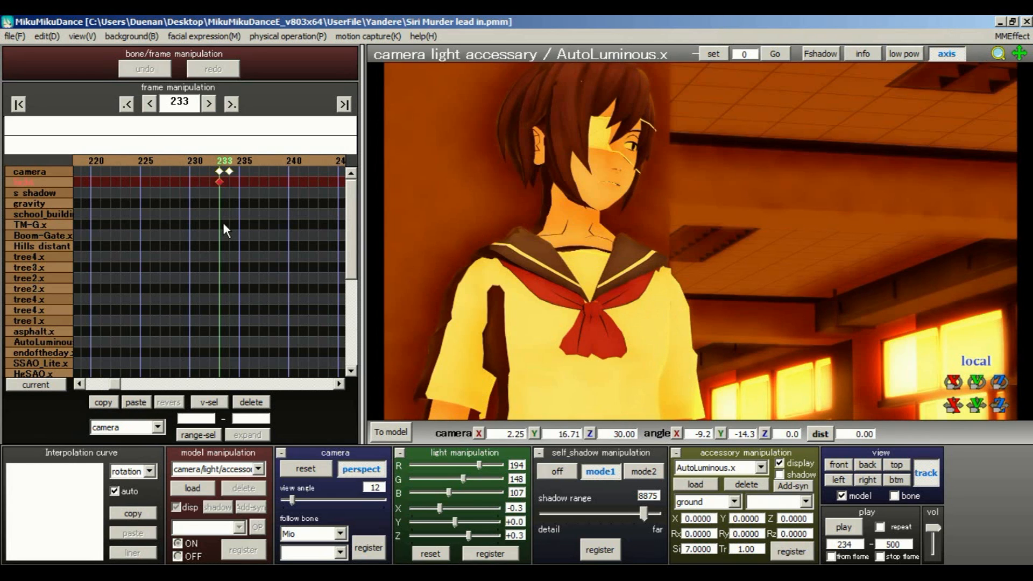
# Step: Change the physical operation mode and scrub the timeline to frame 291 to check the lighting on the close-up face
pyautogui.click(127, 105)
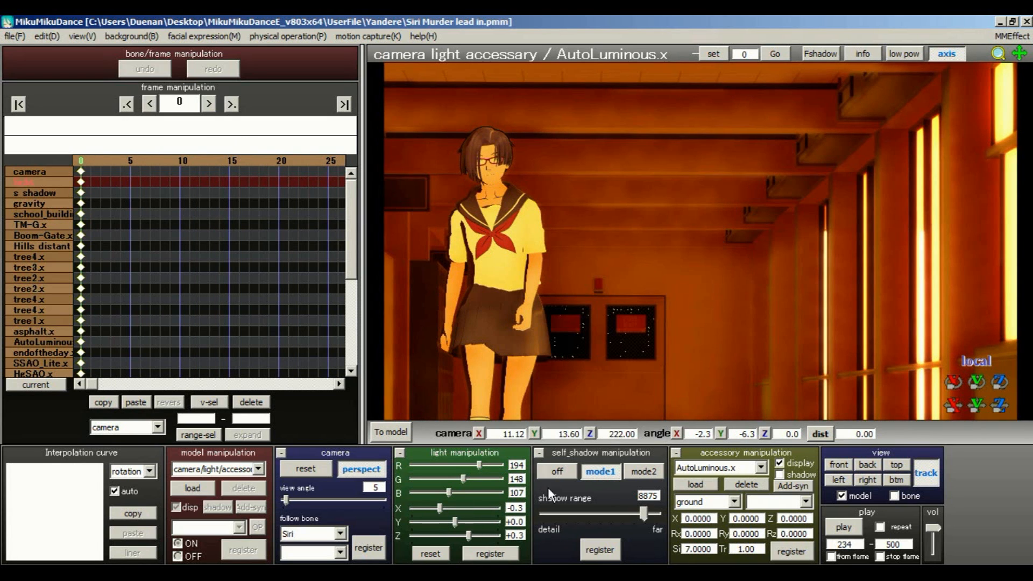
pyautogui.moveTo(277, 158); pyautogui.dragTo(169, 159)
pyautogui.click(302, 36)
pyautogui.click(264, 92)
pyautogui.moveTo(146, 159); pyautogui.dragTo(180, 156)
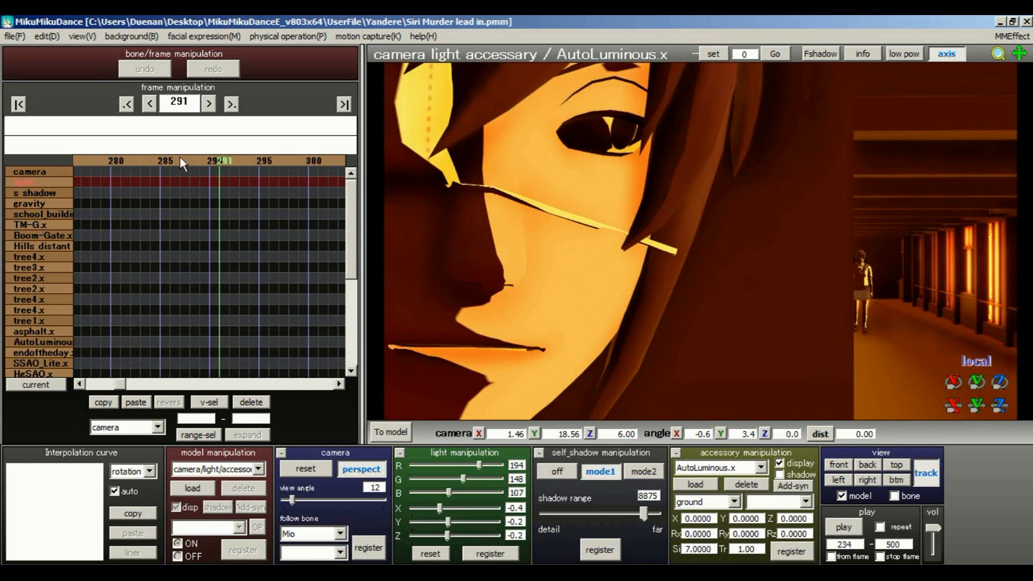
# Step: Go back through the keyframe at frame 233 to frame 0 and register the light there again
pyautogui.click(132, 105)
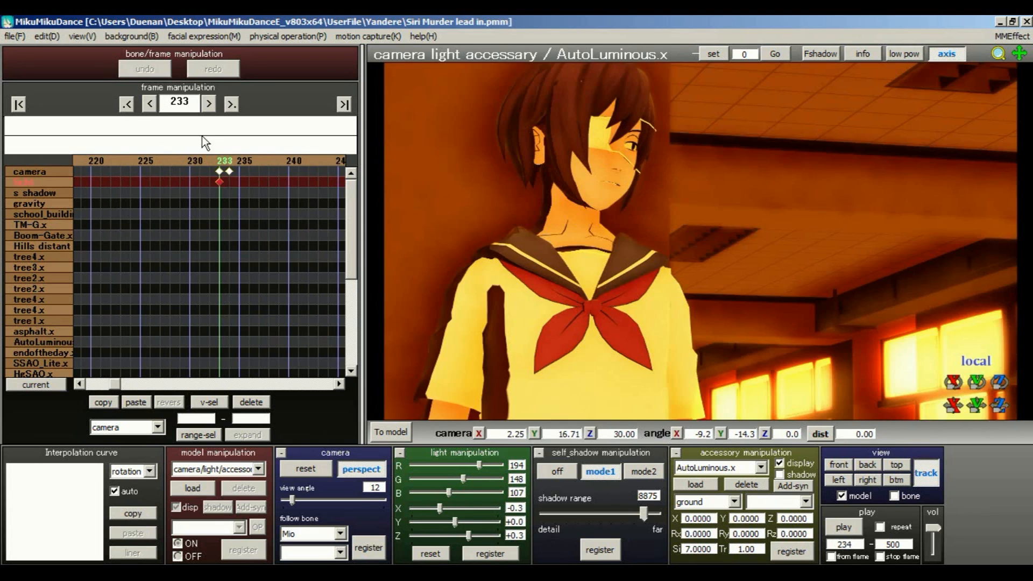
pyautogui.click(127, 102)
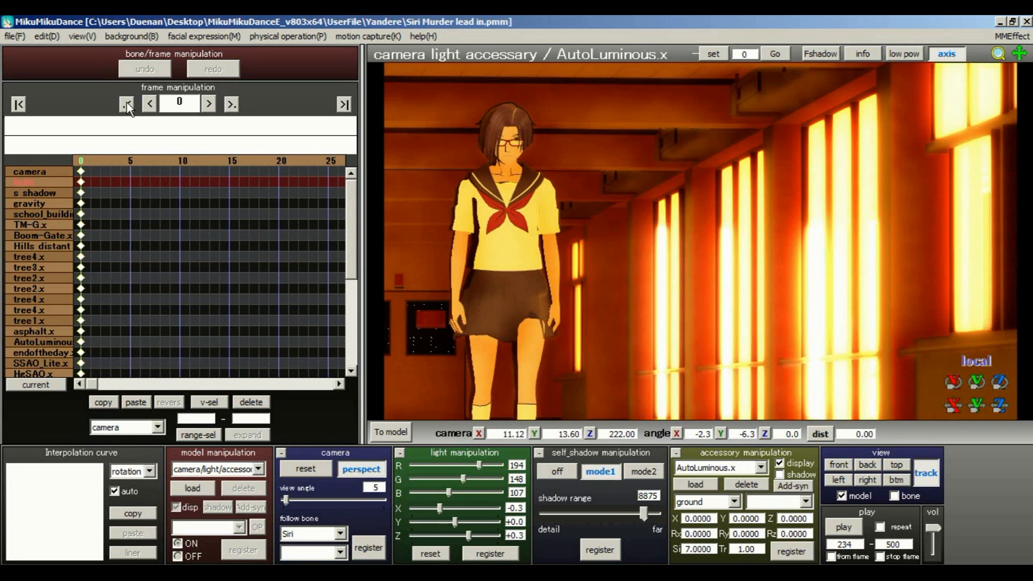
pyautogui.click(491, 554)
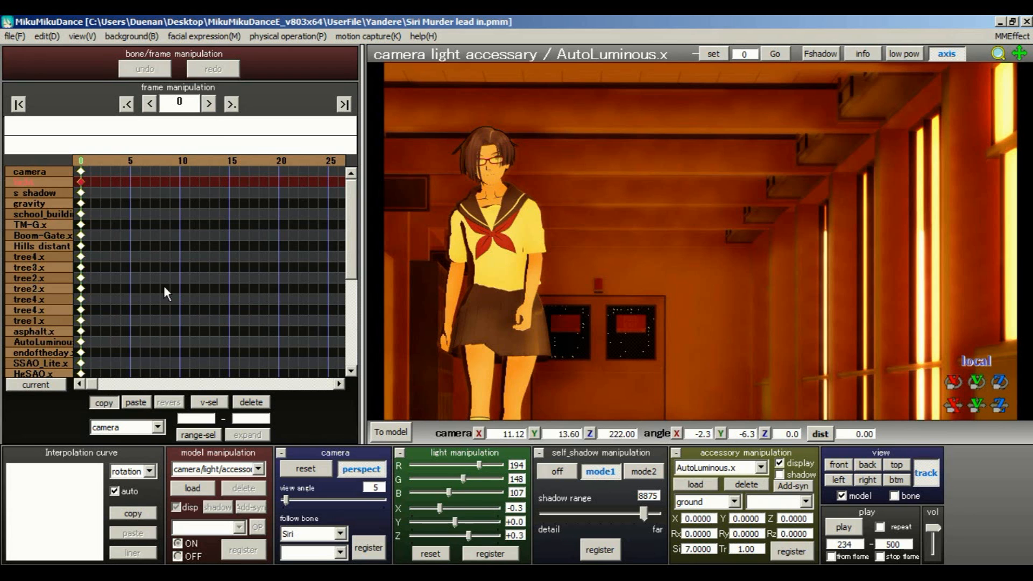
# Step: Paste the copied light keyframe at frame 345
pyautogui.click(231, 104)
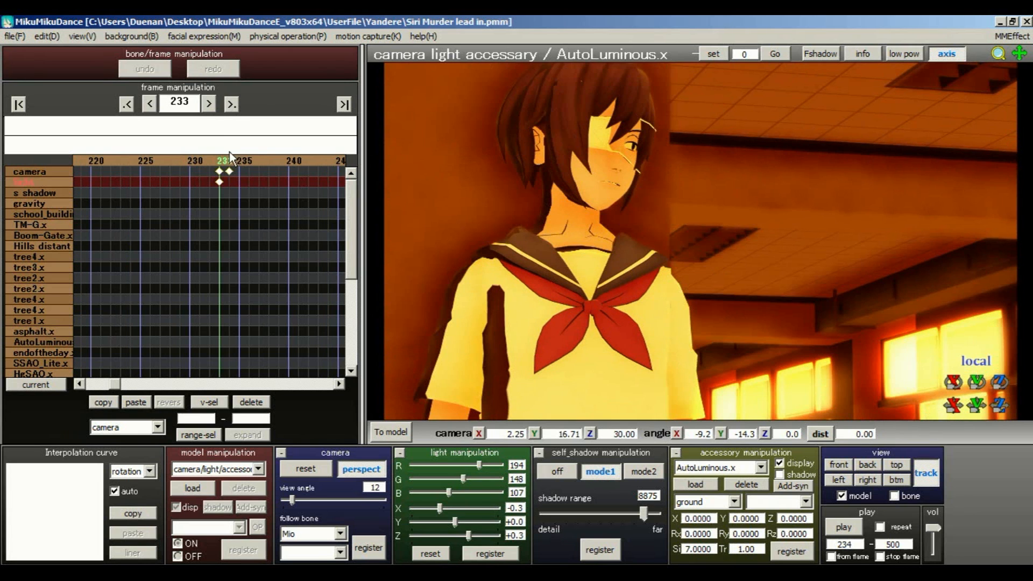
pyautogui.click(230, 167)
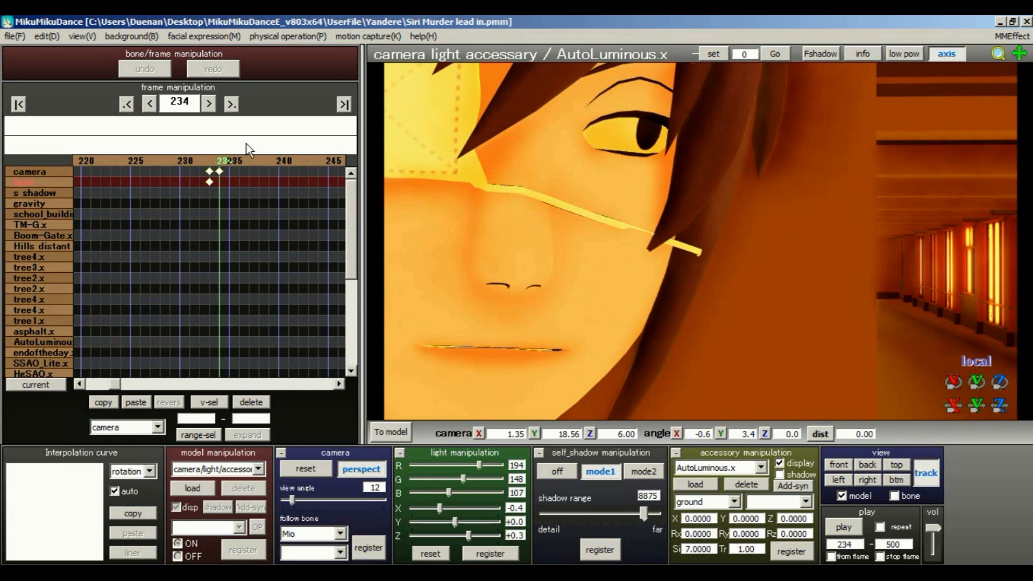
pyautogui.click(231, 105)
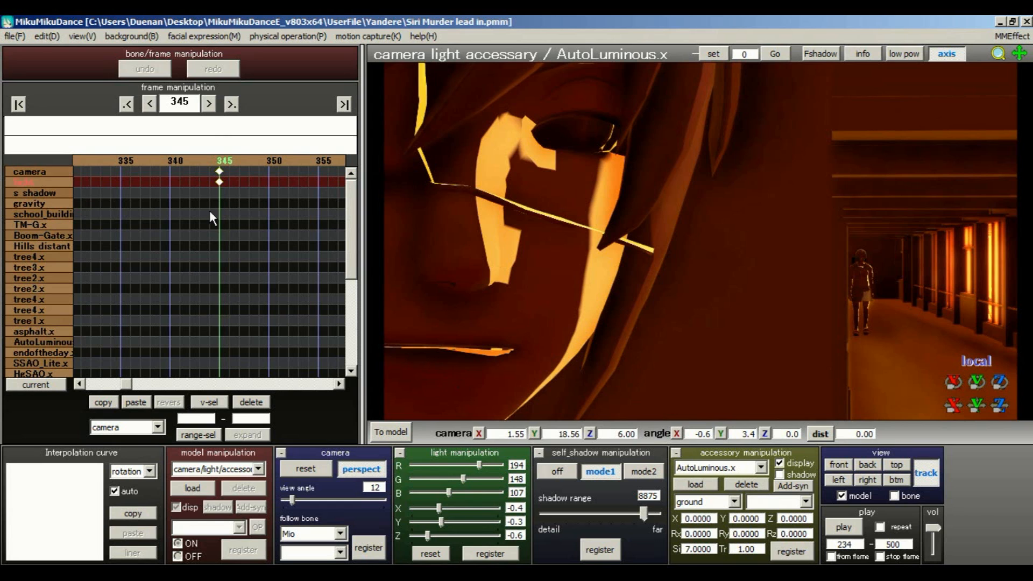
pyautogui.click(126, 402)
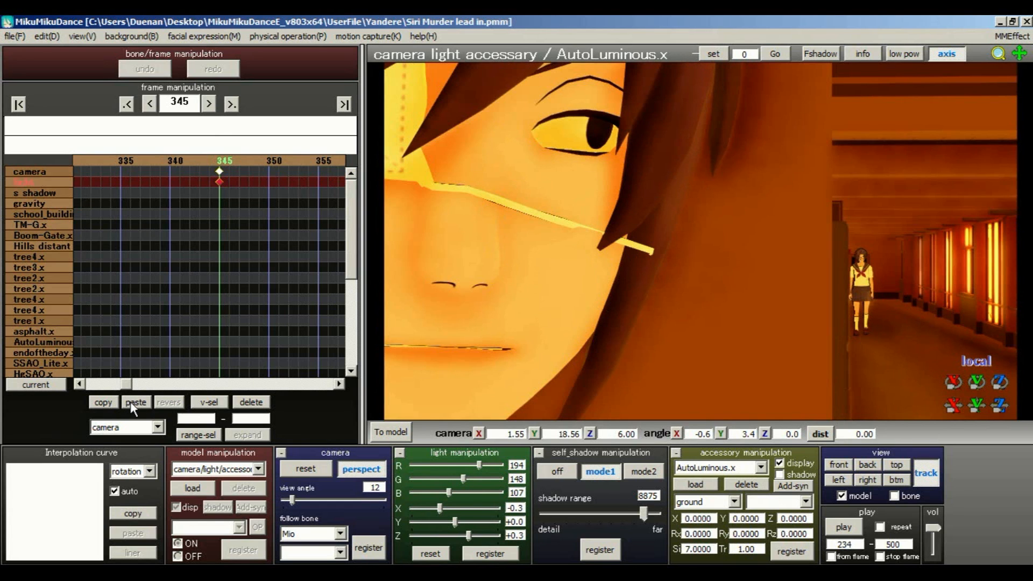
# Step: Adjust the light direction at frame 345 to X -0.6, Y +0.0, Z +0.2 and register it
pyautogui.moveTo(440, 508); pyautogui.dragTo(449, 521)
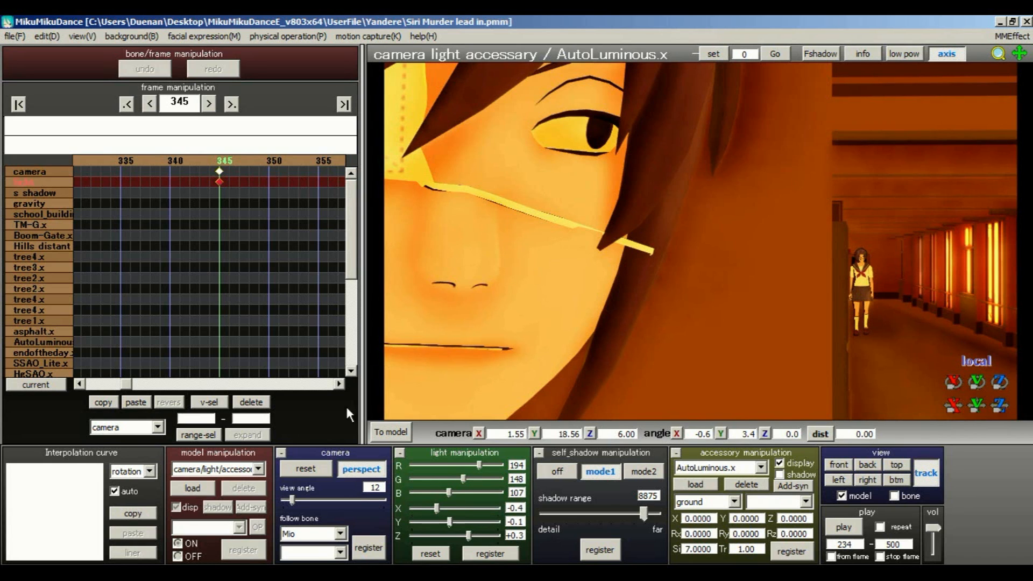
pyautogui.click(211, 162)
pyautogui.click(220, 160)
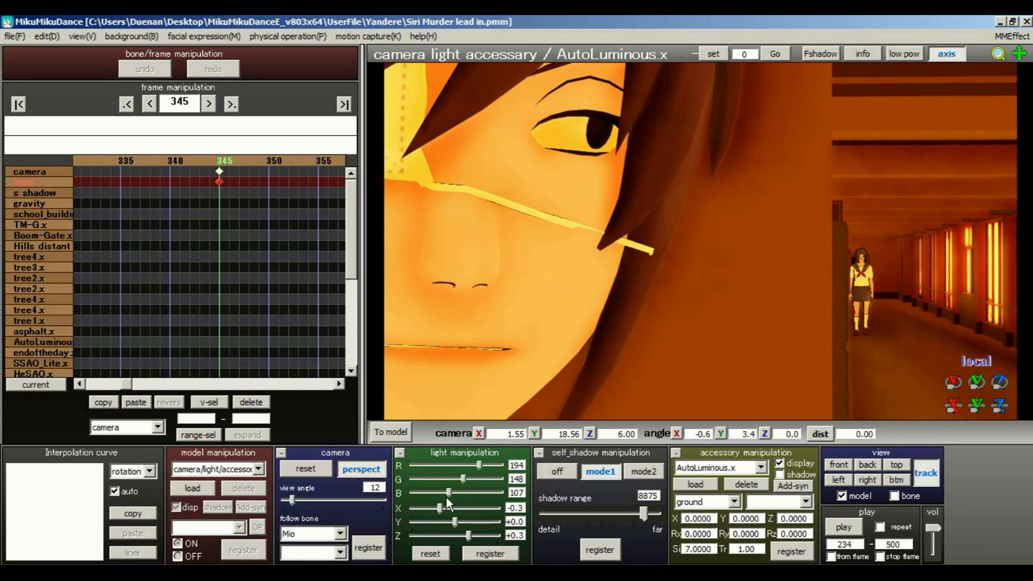
pyautogui.moveTo(439, 509); pyautogui.dragTo(429, 509)
pyautogui.moveTo(469, 538); pyautogui.dragTo(465, 540)
pyautogui.click(490, 554)
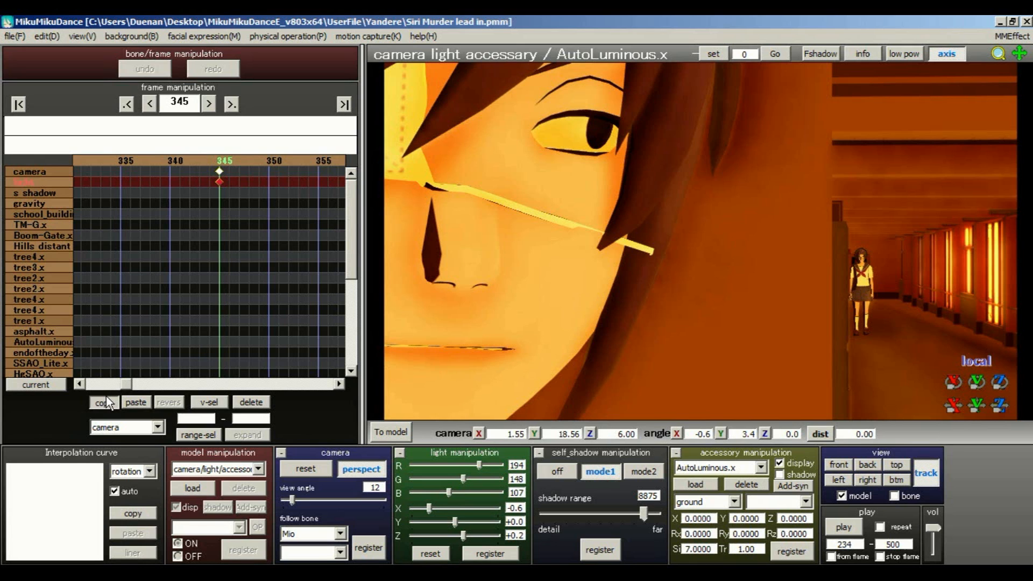
# Step: Paste the adjusted light keyframe from frame 345 at frame 234, where the close-up shot begins
pyautogui.click(122, 104)
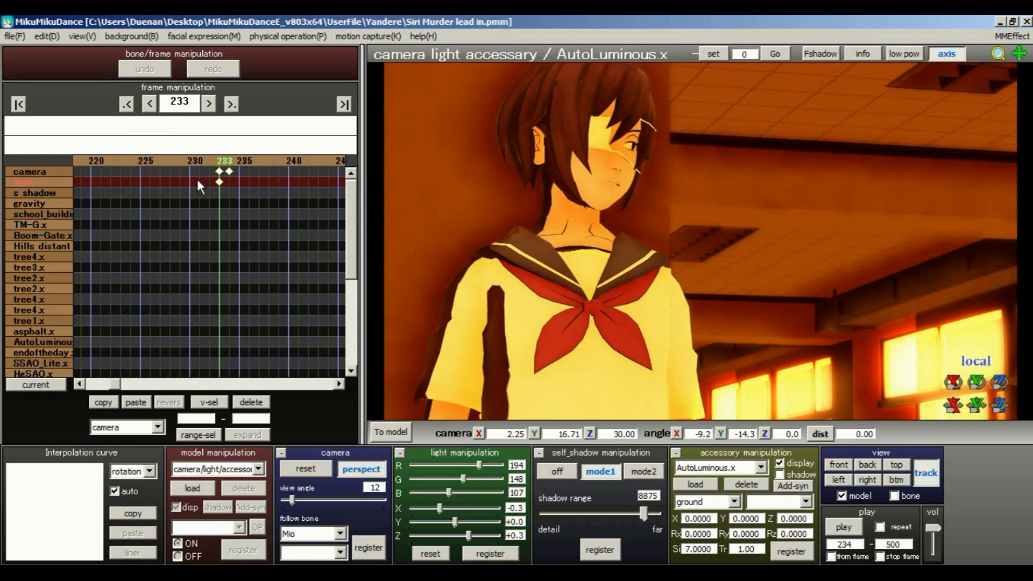
pyautogui.click(230, 157)
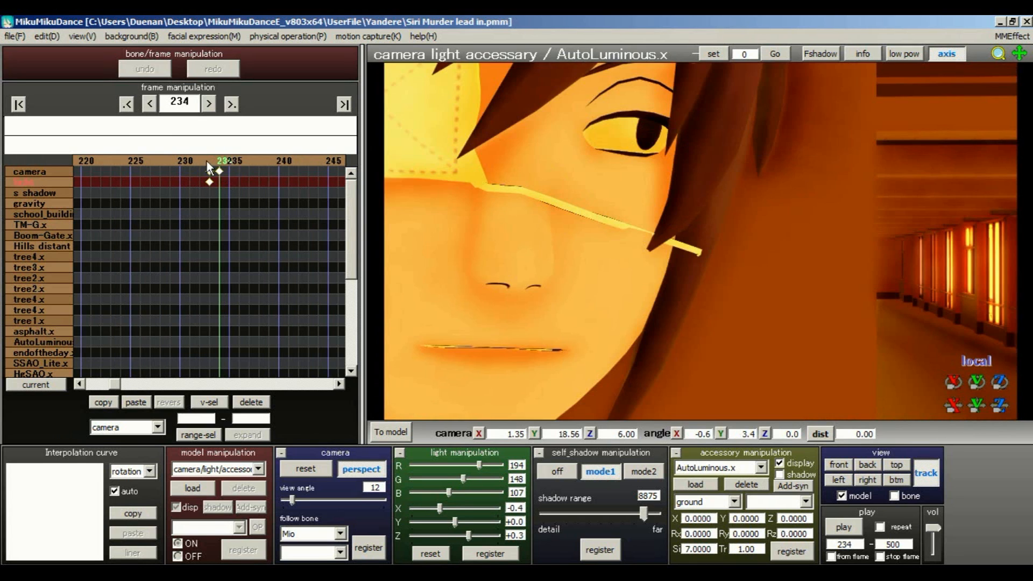
pyautogui.click(205, 160)
pyautogui.click(205, 160)
pyautogui.click(177, 160)
pyautogui.click(177, 160)
pyautogui.click(177, 160)
pyautogui.click(318, 164)
pyautogui.click(310, 163)
pyautogui.click(168, 162)
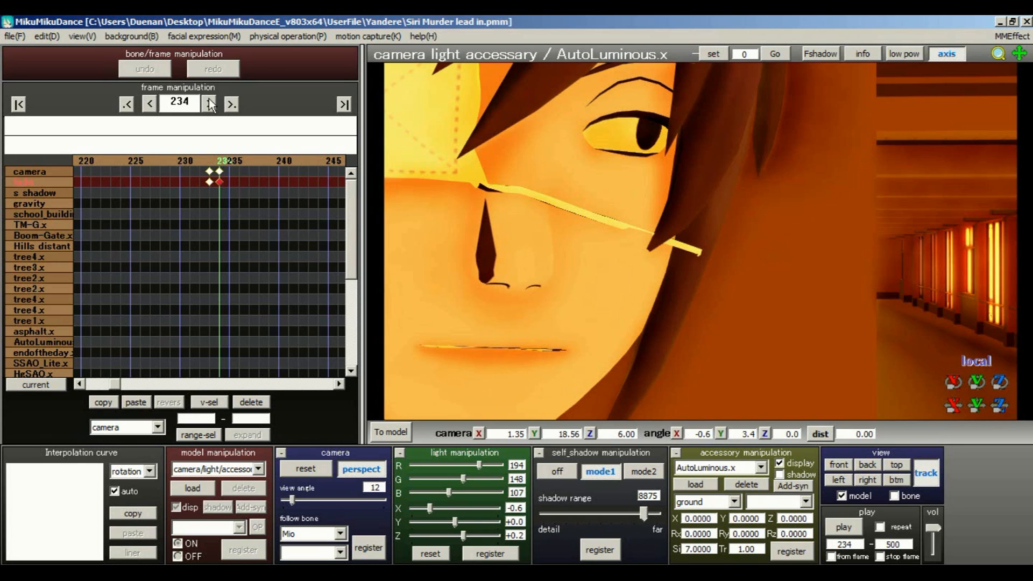
# Step: Check the light keyframes from frame 233 to 500, and copy the one at frame 345 to frame 500
pyautogui.click(231, 105)
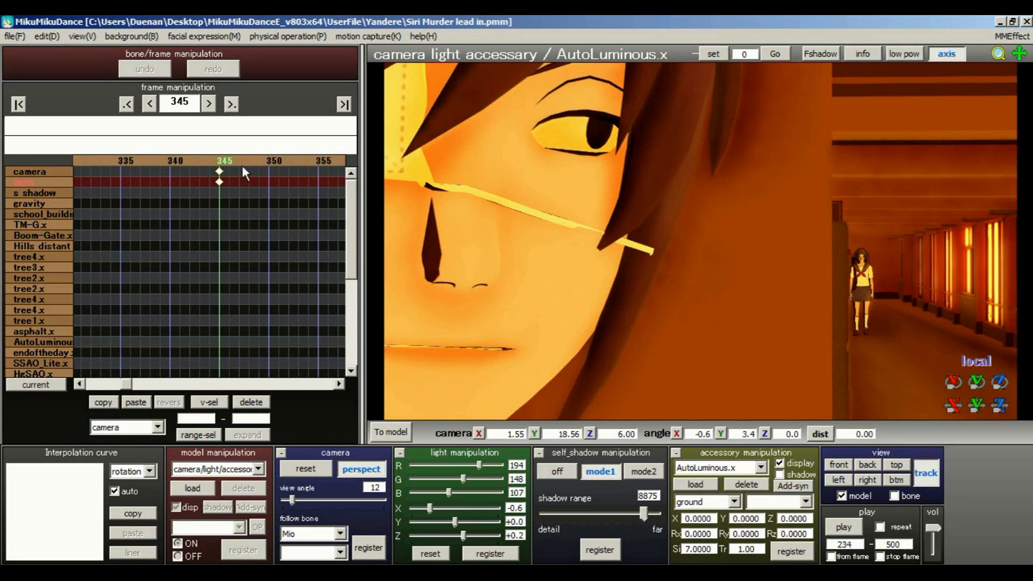
pyautogui.click(127, 104)
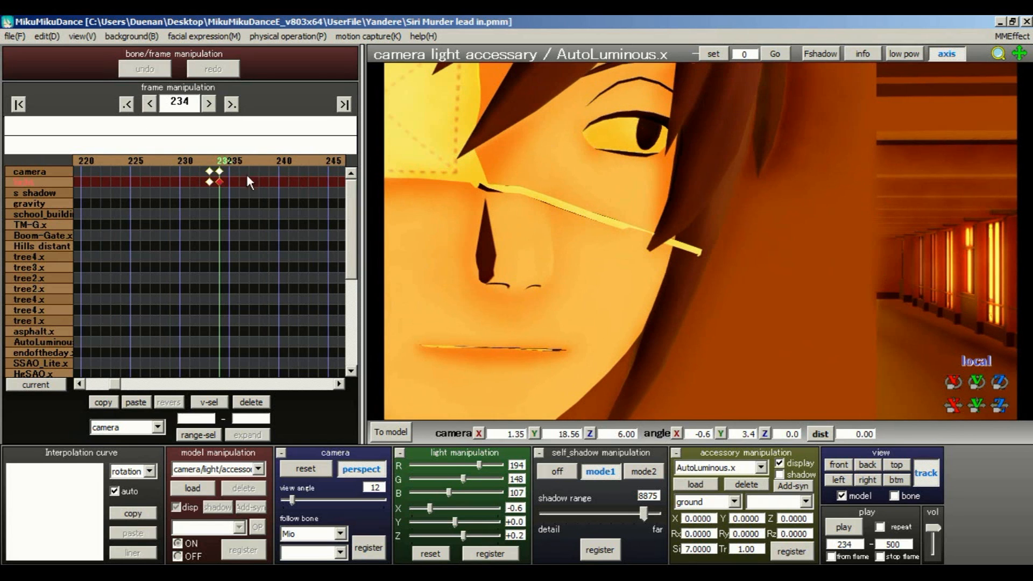
pyautogui.click(210, 171)
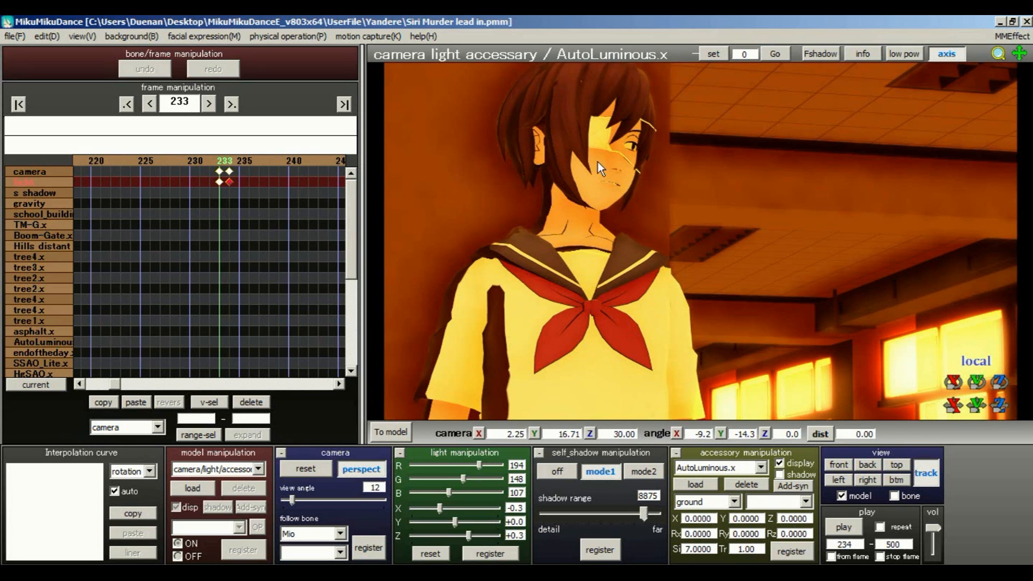
pyautogui.click(232, 162)
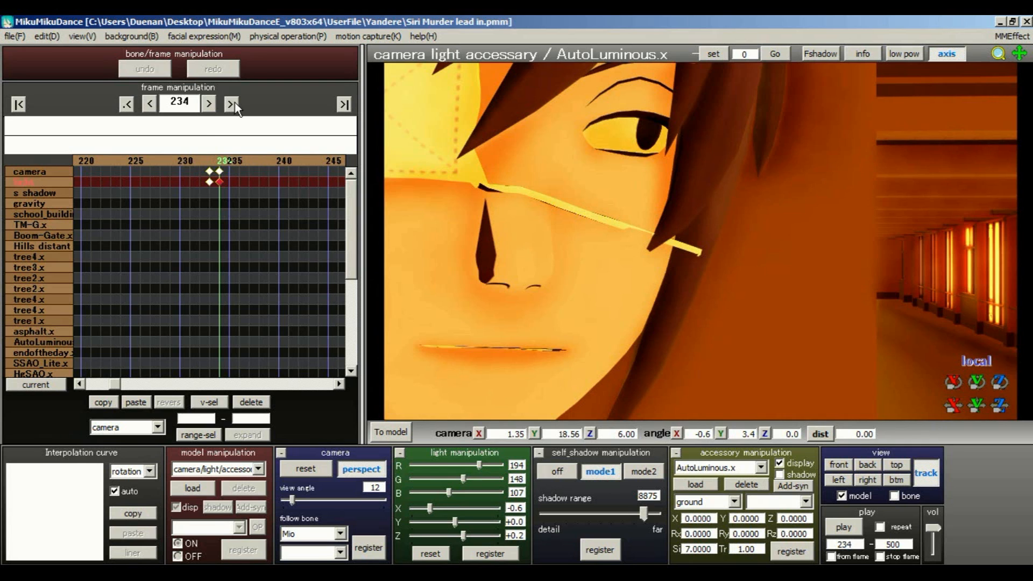
pyautogui.click(233, 104)
pyautogui.click(233, 104)
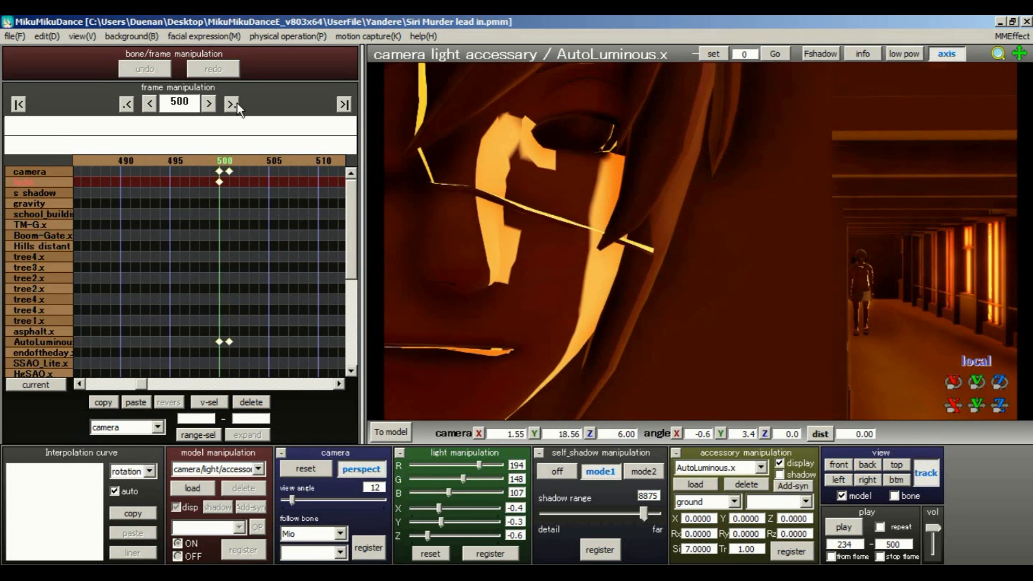
pyautogui.click(126, 104)
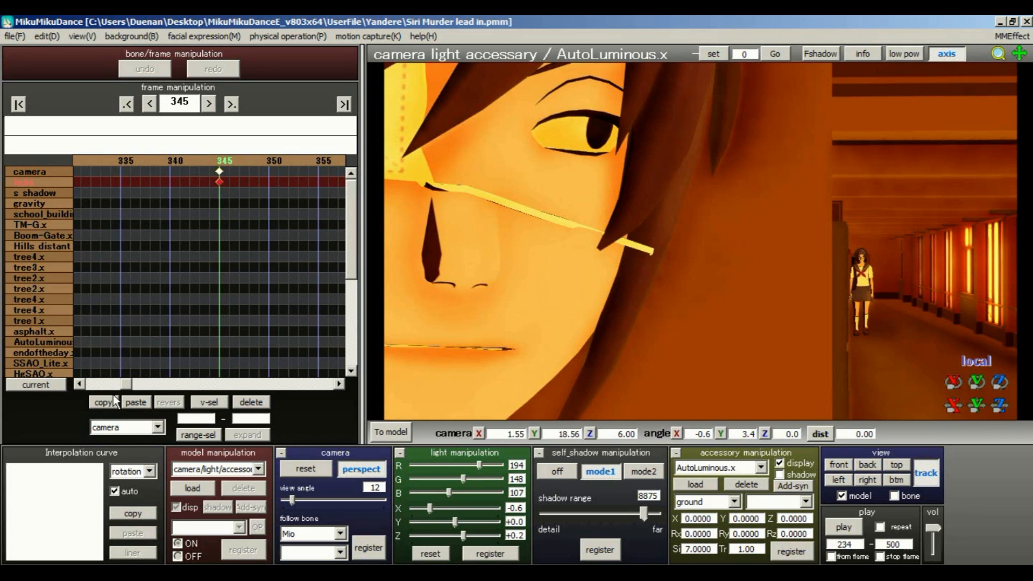
pyautogui.click(232, 104)
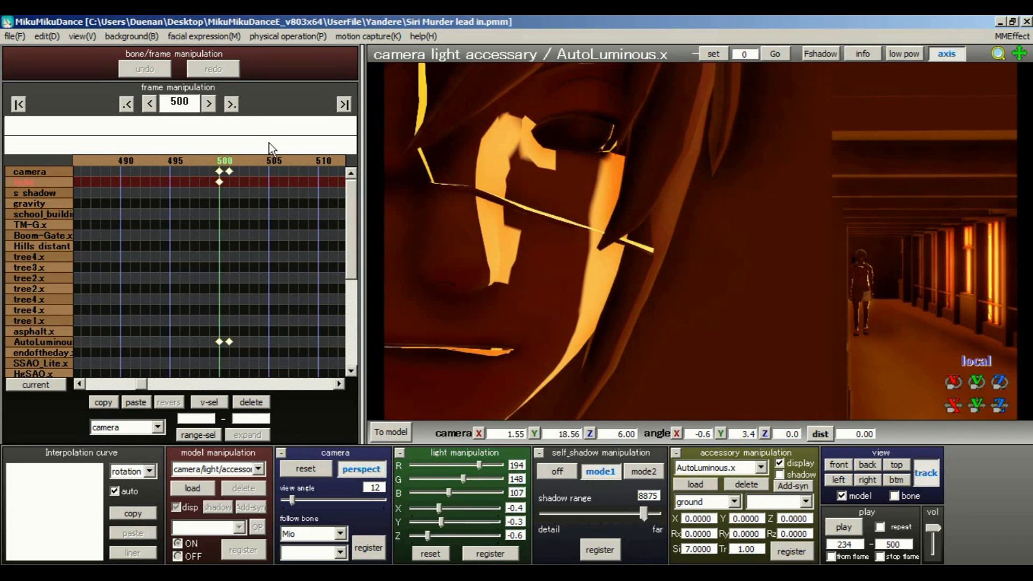
pyautogui.click(129, 404)
# Step: Scrub from frame 501 to frame 653 to check the lighting on the staircase shot, and go back to frame 500
pyautogui.click(231, 160)
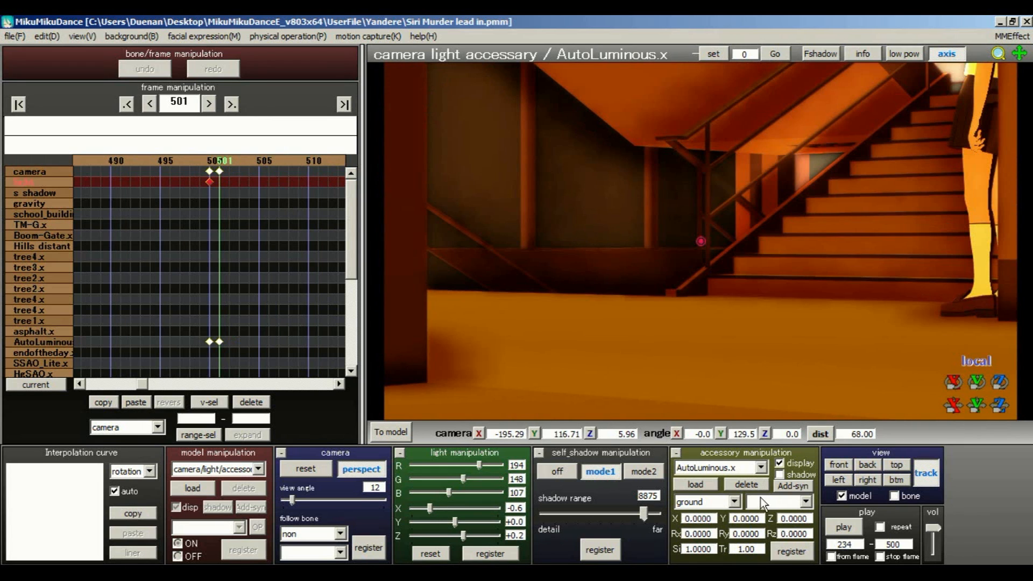
pyautogui.press('Right')
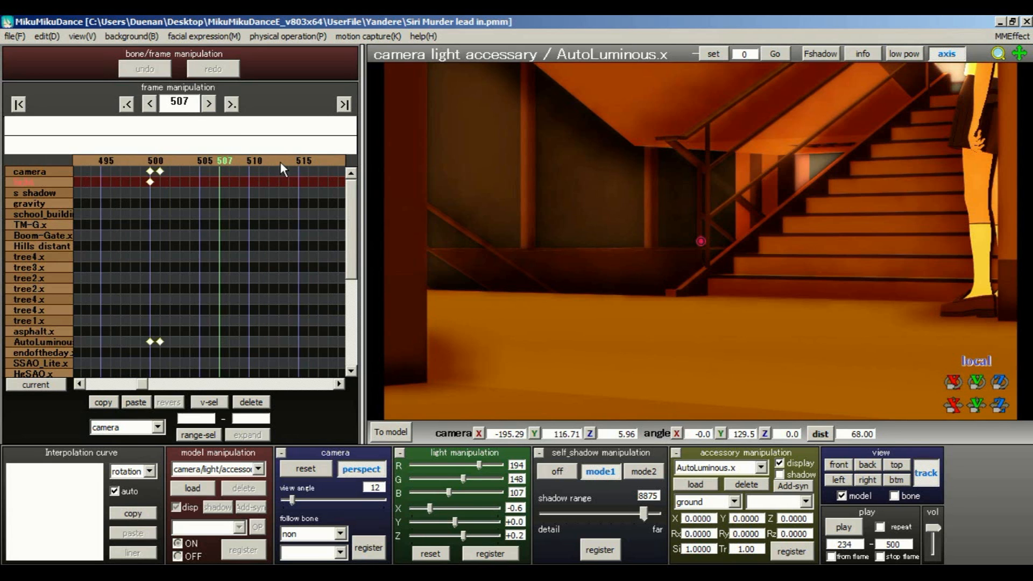
pyautogui.press('Right')
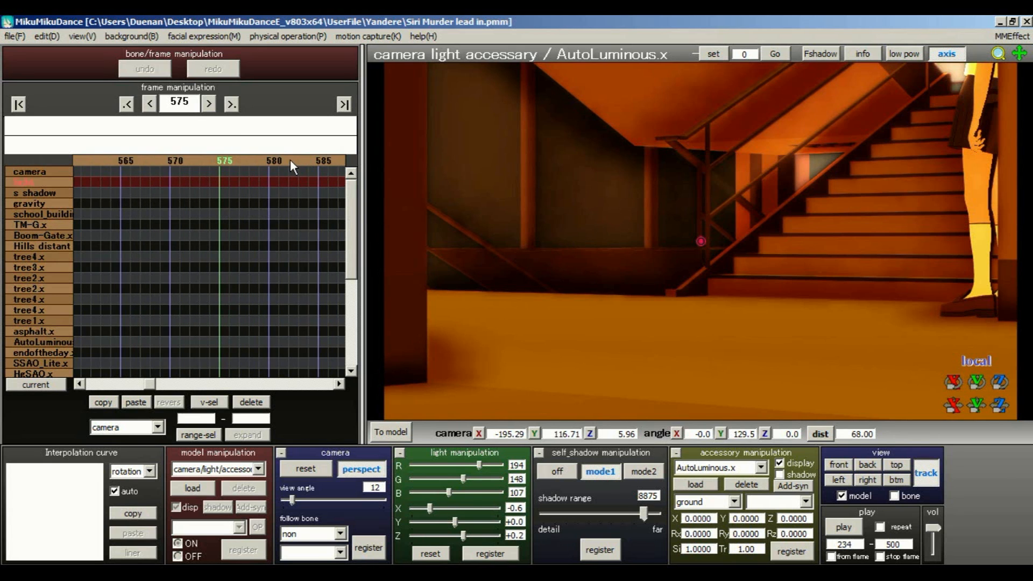
pyautogui.press('Right')
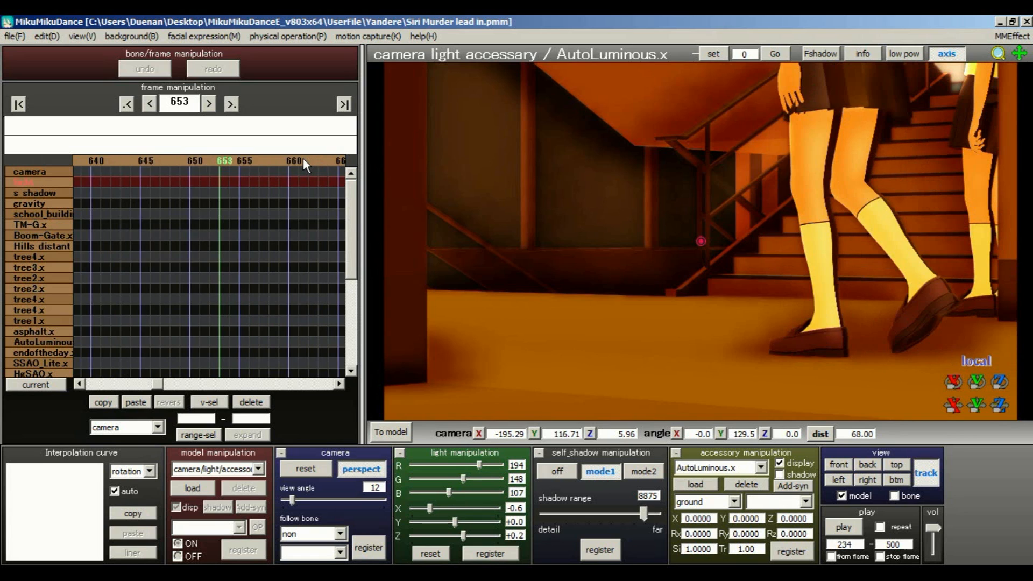
pyautogui.click(126, 105)
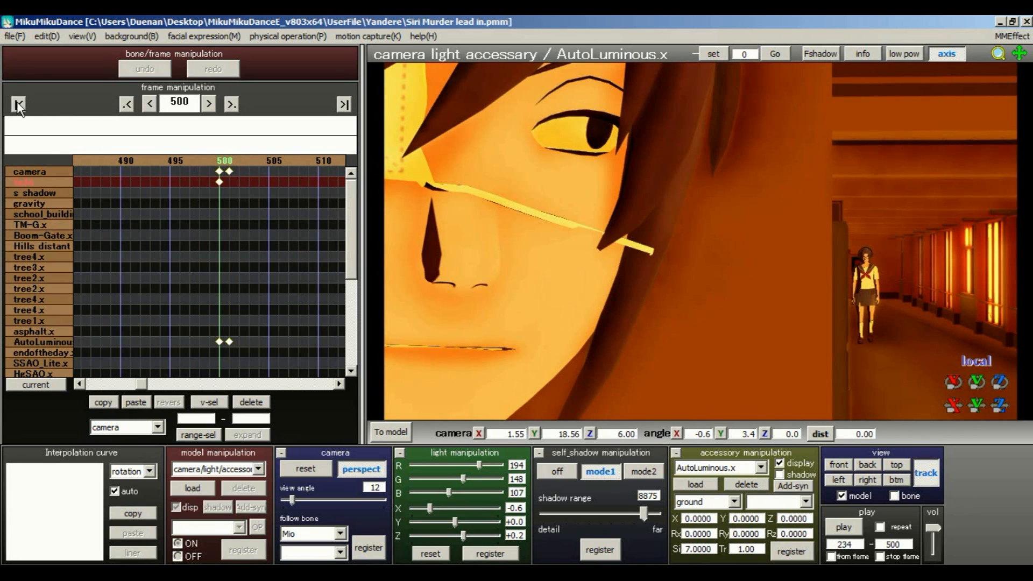
# Step: Return to frame 0, start loading an accessory and browse up to the Effects folder
pyautogui.click(18, 104)
pyautogui.click(692, 484)
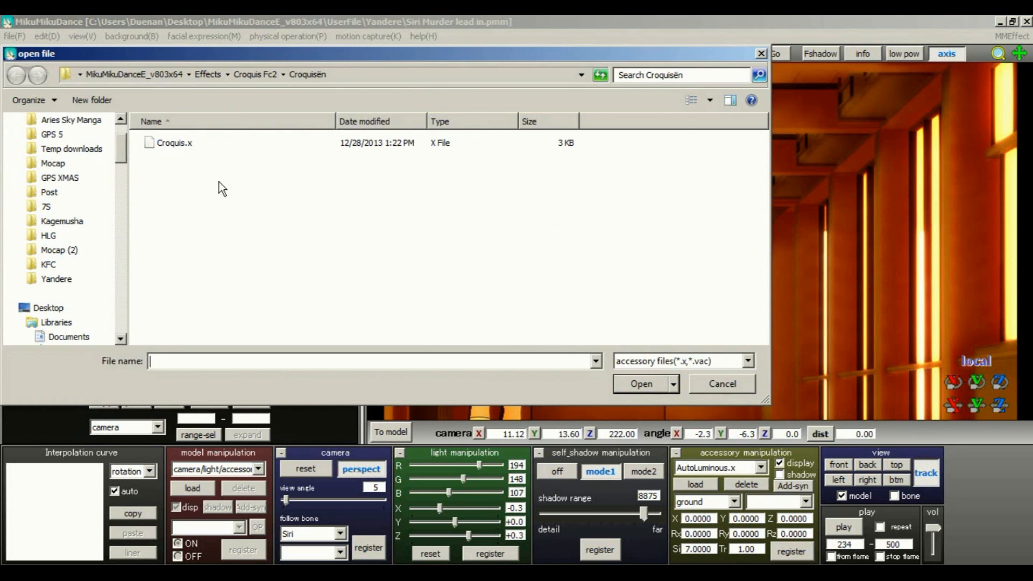
pyautogui.click(218, 73)
pyautogui.click(197, 263)
pyautogui.scroll(-2, 221, 310)
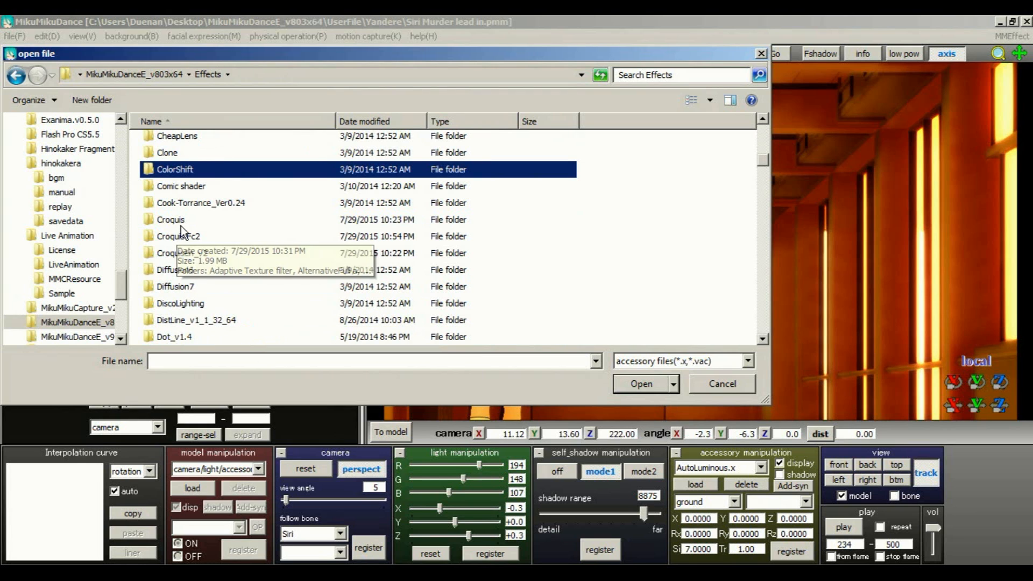
pyautogui.click(220, 237)
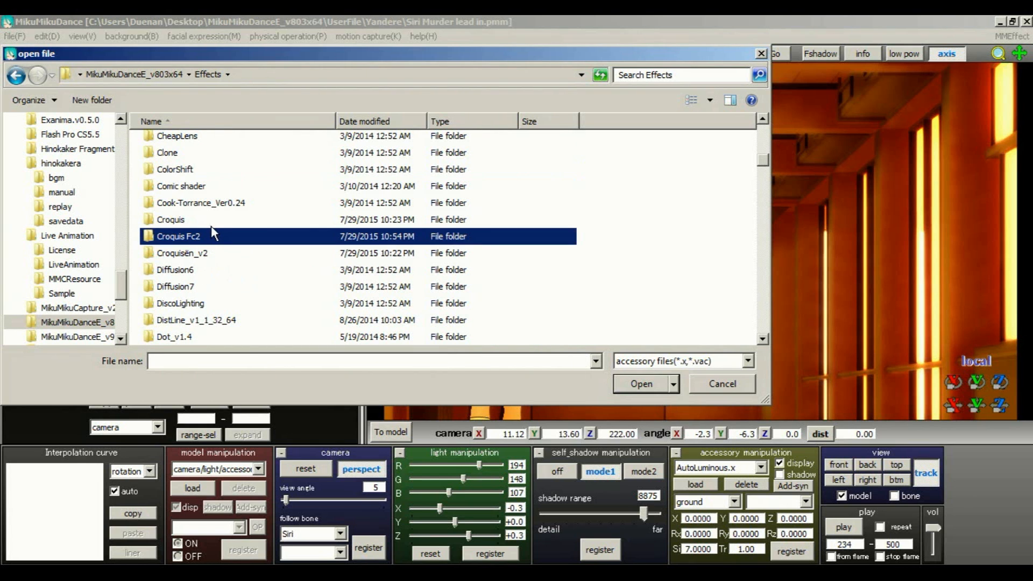
pyautogui.click(210, 335)
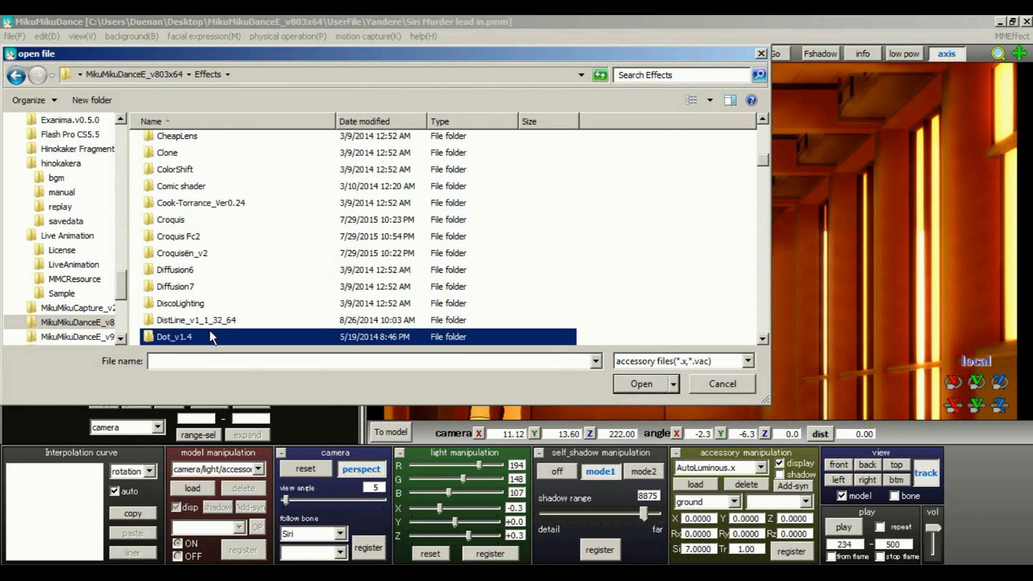
# Step: Load the CroquisLite.x accessory from the Ink sketch folder
pyautogui.scroll(-8, 227, 302)
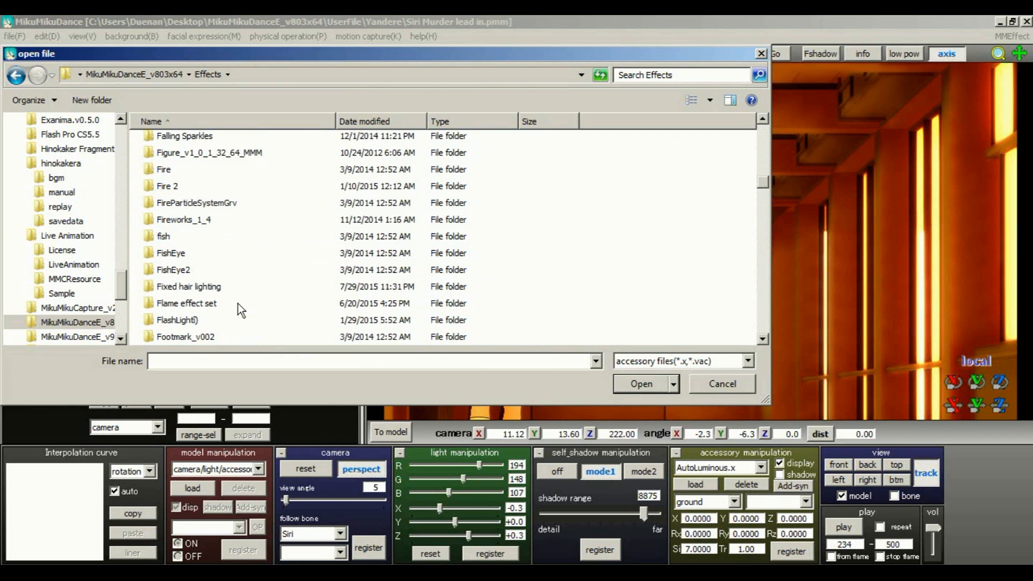
pyautogui.scroll(-7, 238, 303)
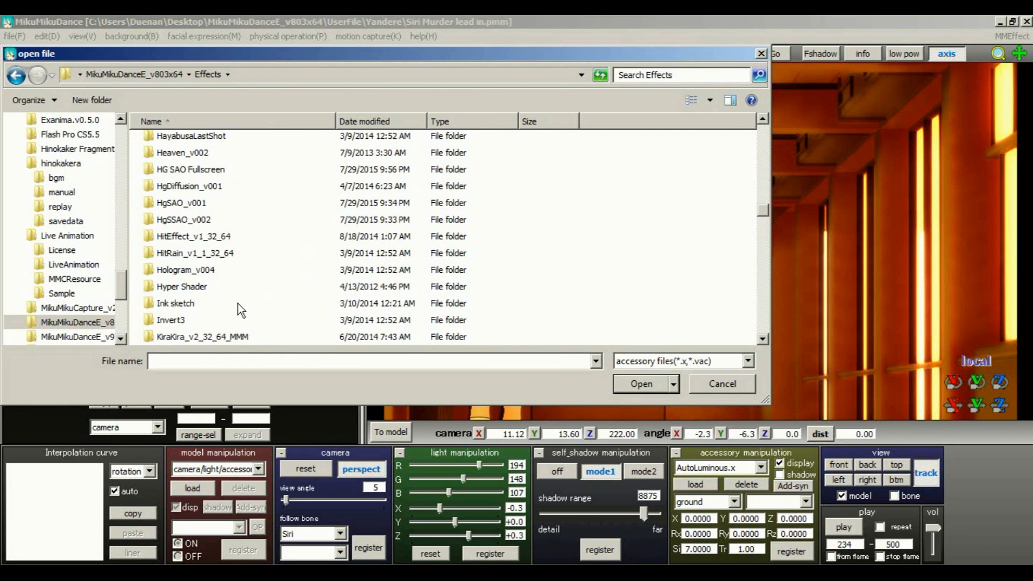
pyautogui.scroll(4, 238, 303)
pyautogui.scroll(-6, 237, 304)
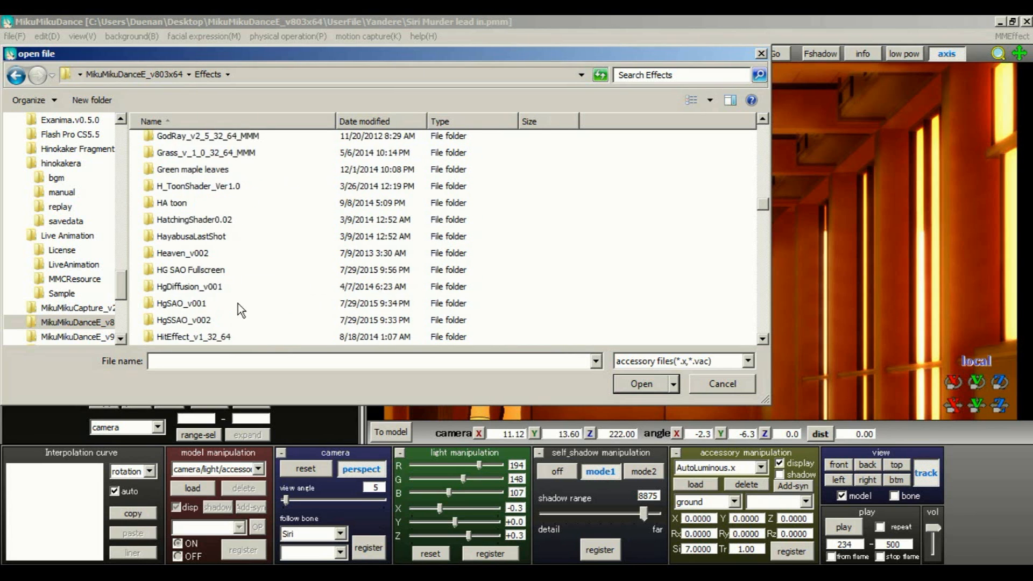
pyautogui.scroll(5, 238, 303)
pyautogui.scroll(-6, 238, 304)
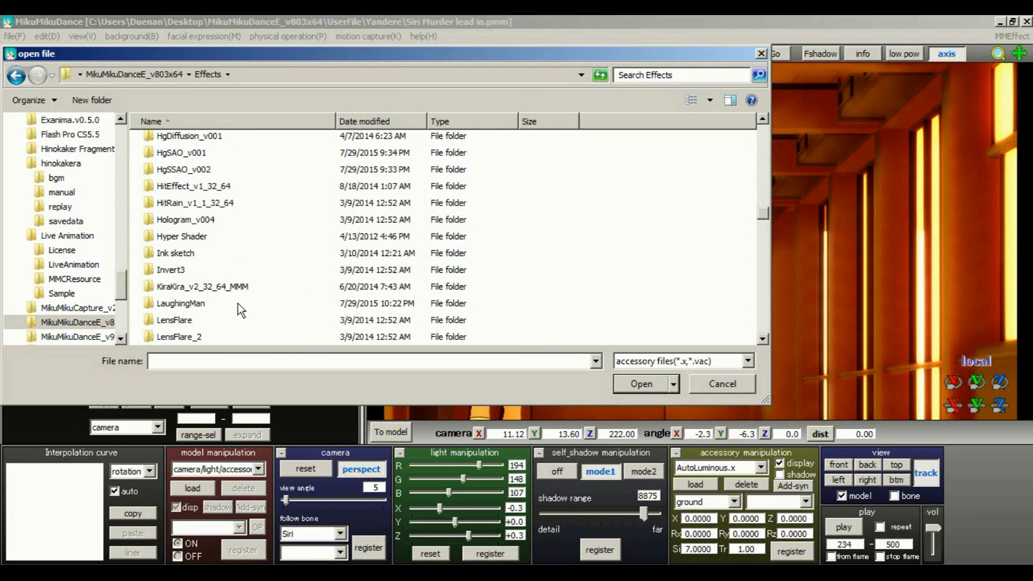
pyautogui.click(189, 255)
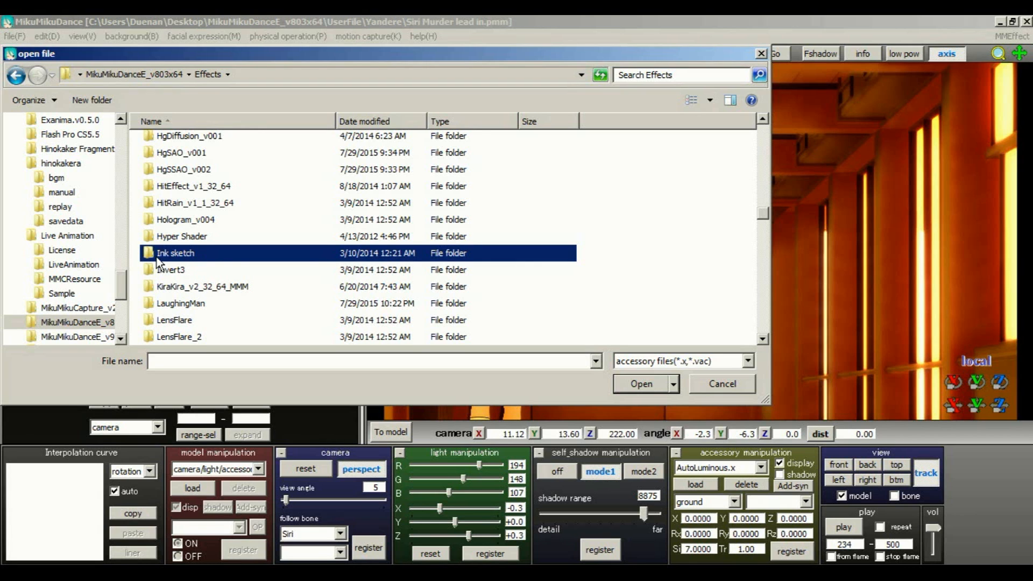
pyautogui.doubleClick(185, 254)
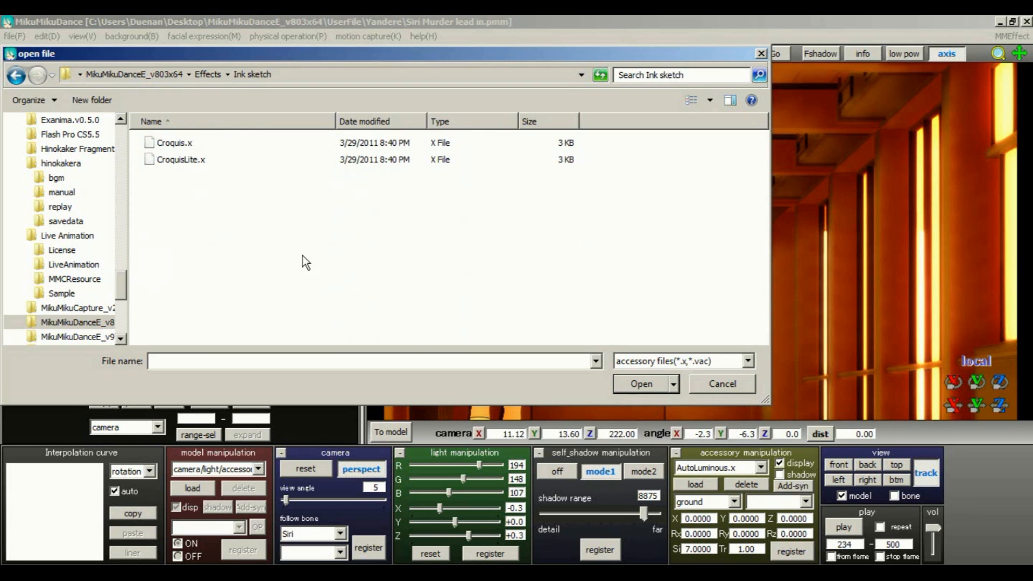
pyautogui.click(194, 159)
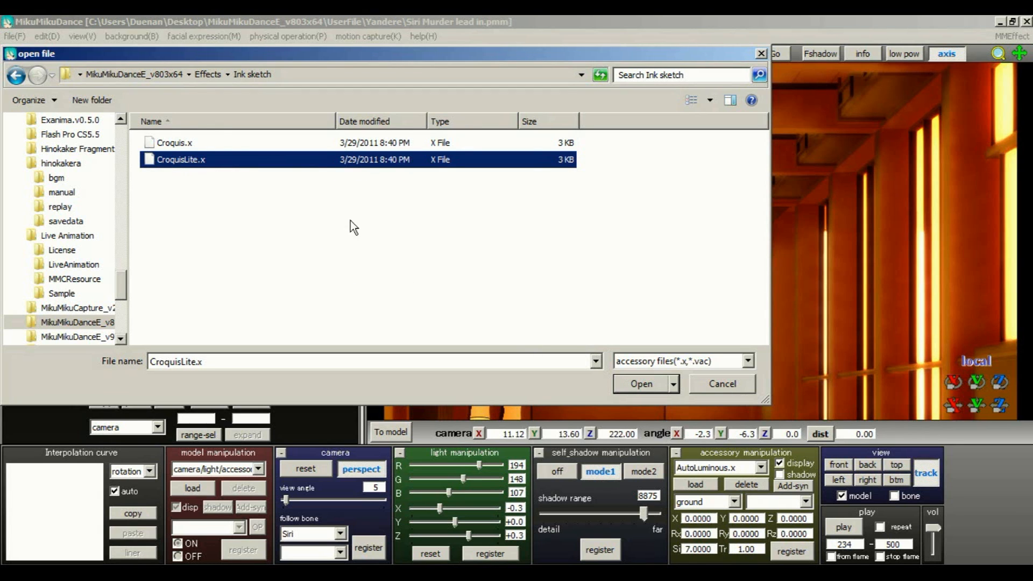
pyautogui.click(651, 380)
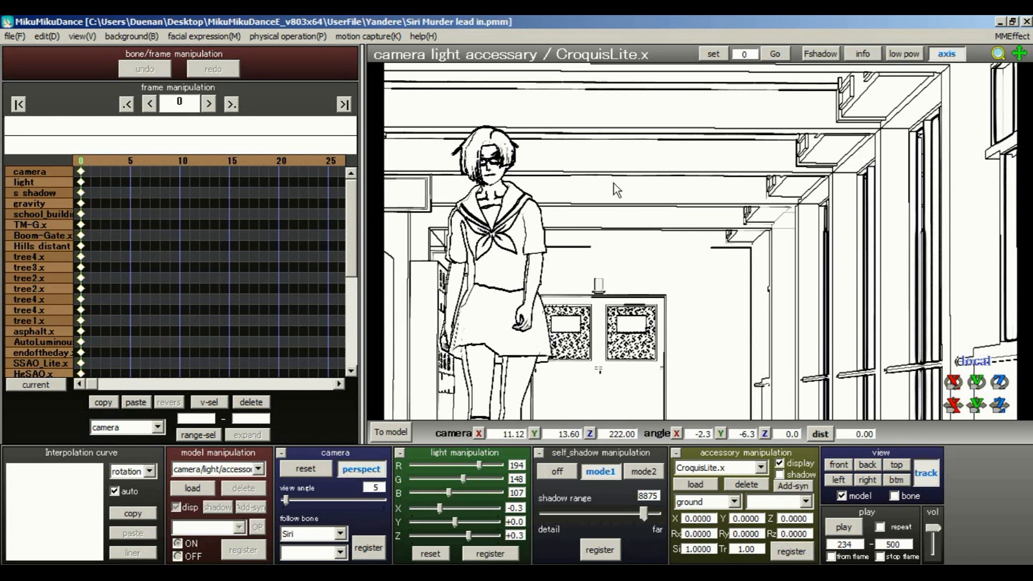
# Step: Set the Tr value of the CroquisLite.x accessory to 0.04 and register it at frame 0
pyautogui.doubleClick(759, 548)
pyautogui.write('6')
pyautogui.click(792, 552)
pyautogui.moveTo(757, 548); pyautogui.dragTo(722, 548)
pyautogui.write('.04')
pyautogui.click(792, 552)
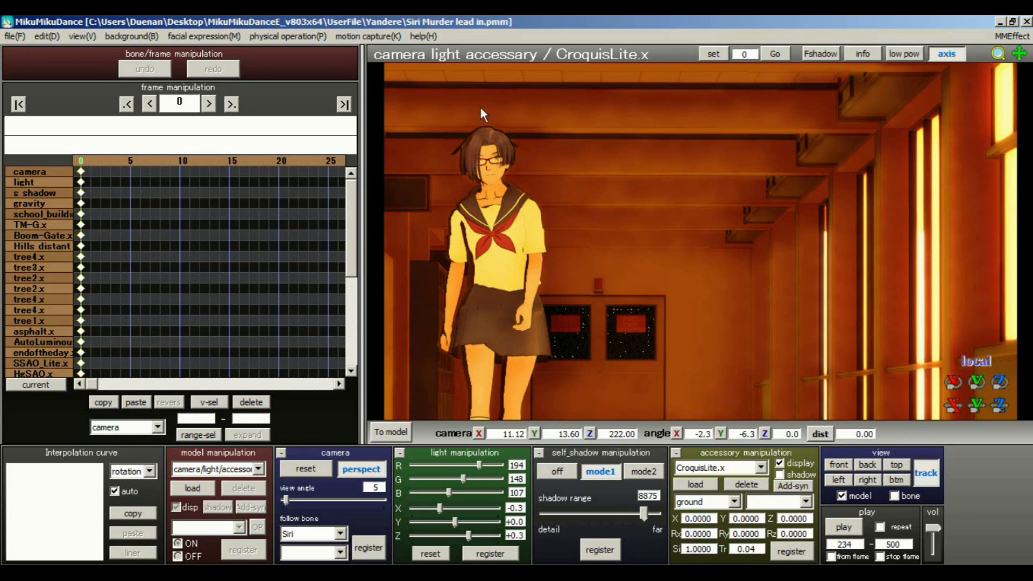
# Step: Toggle the display of the CroquisLite.x accessory off and back on to compare the outlines
pyautogui.click(781, 462)
pyautogui.click(781, 462)
pyautogui.click(781, 463)
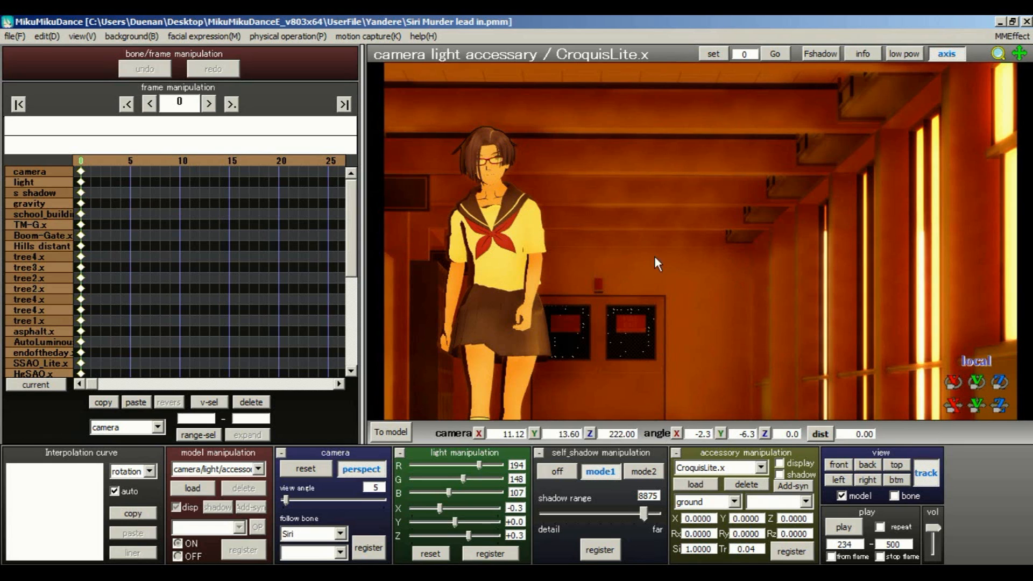
pyautogui.click(780, 463)
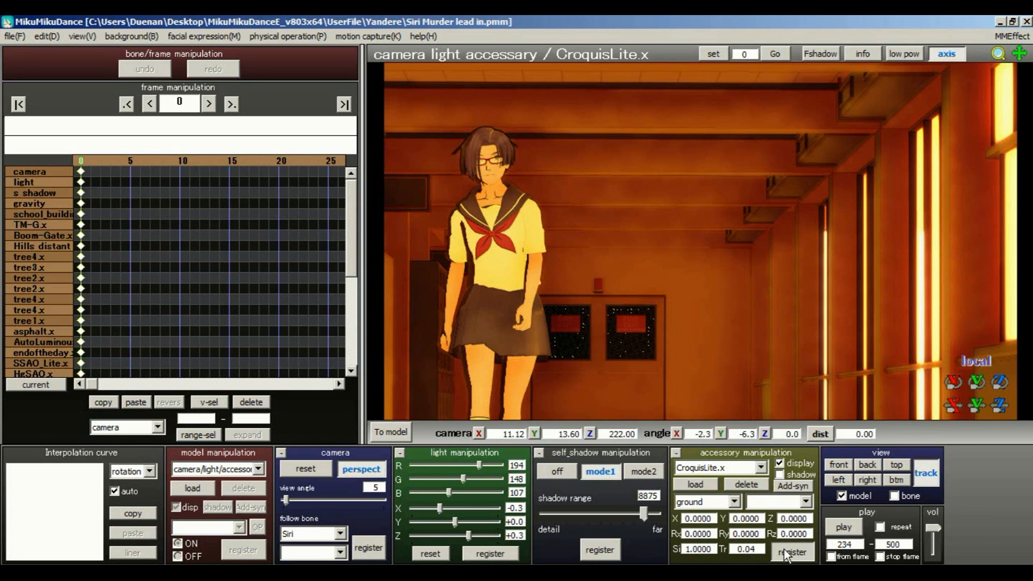
# Step: Start loading another accessory and browse through the Effects folder to the Croquis Fc2 folder
pyautogui.click(709, 488)
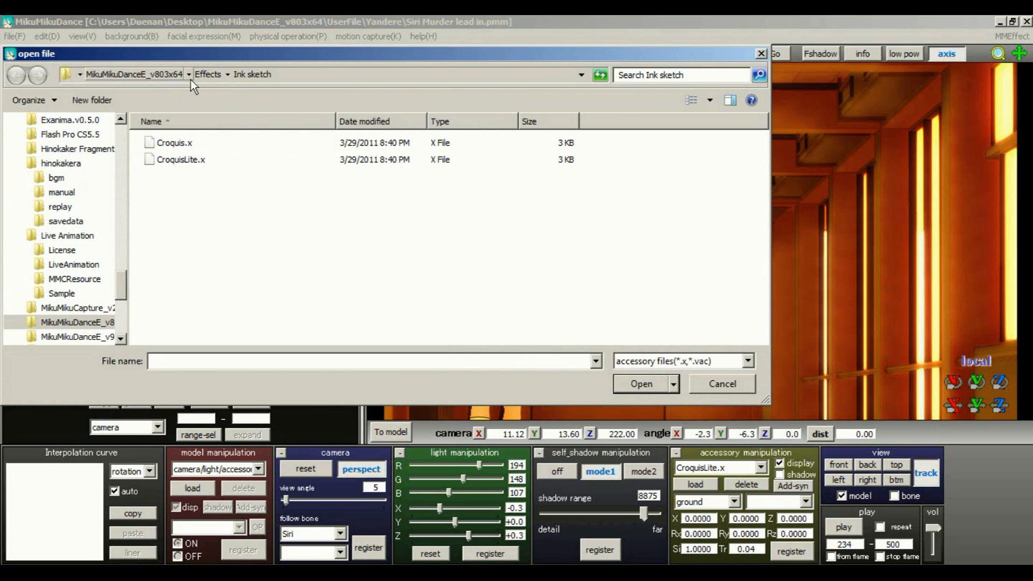
pyautogui.click(202, 76)
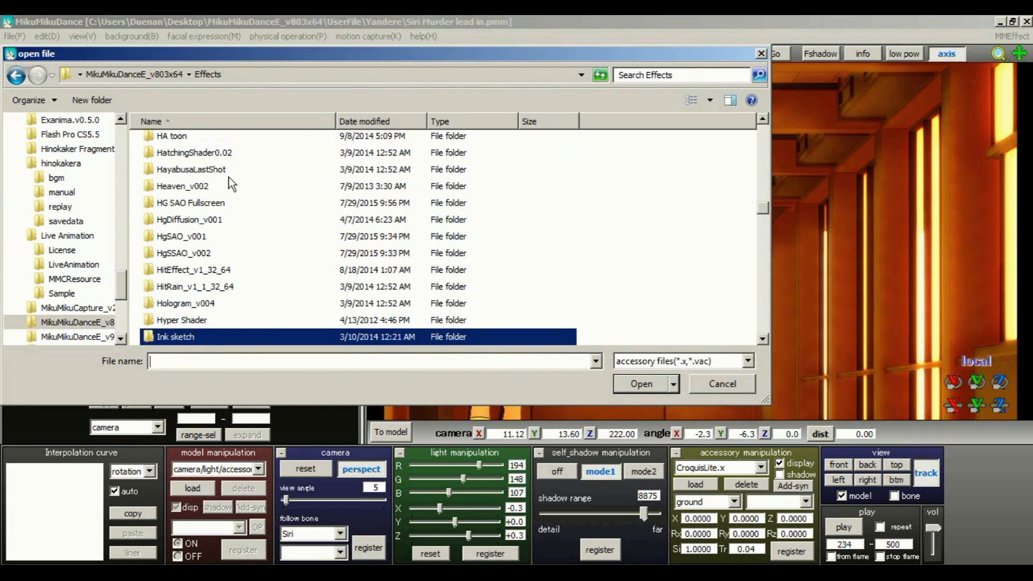
pyautogui.scroll(4, 199, 208)
pyautogui.scroll(9, 218, 226)
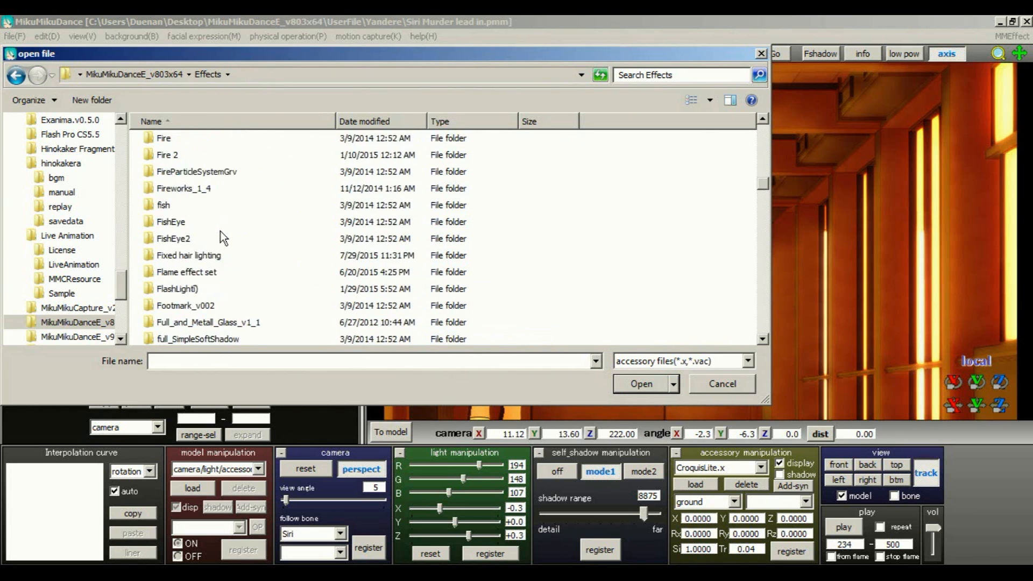
pyautogui.scroll(2, 221, 235)
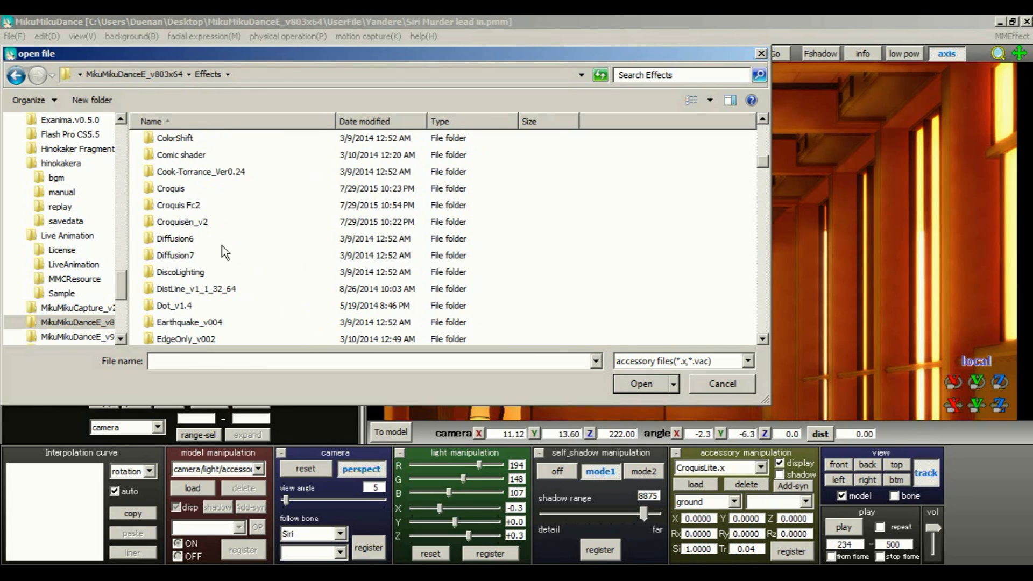
pyautogui.doubleClick(205, 206)
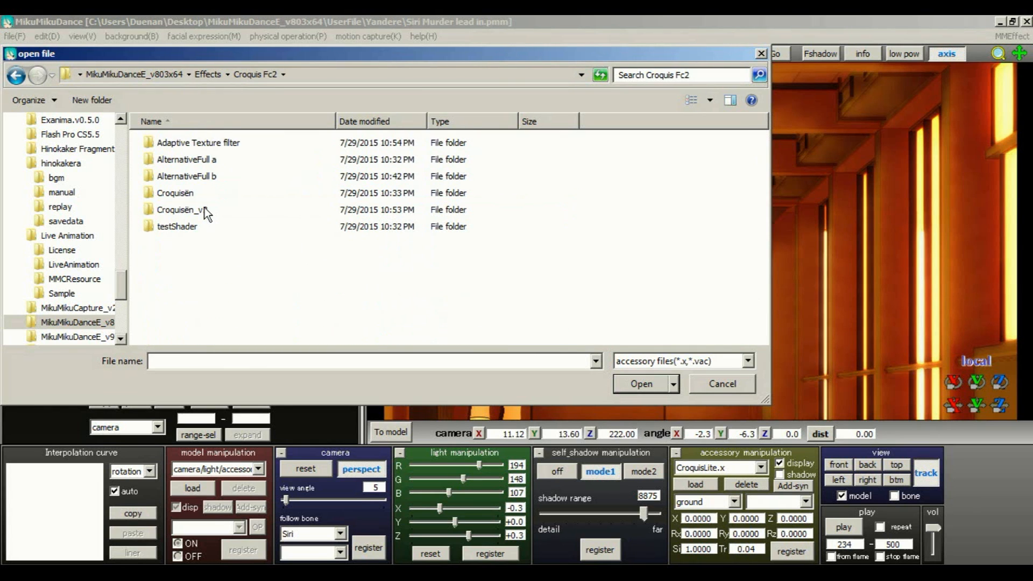
pyautogui.click(208, 73)
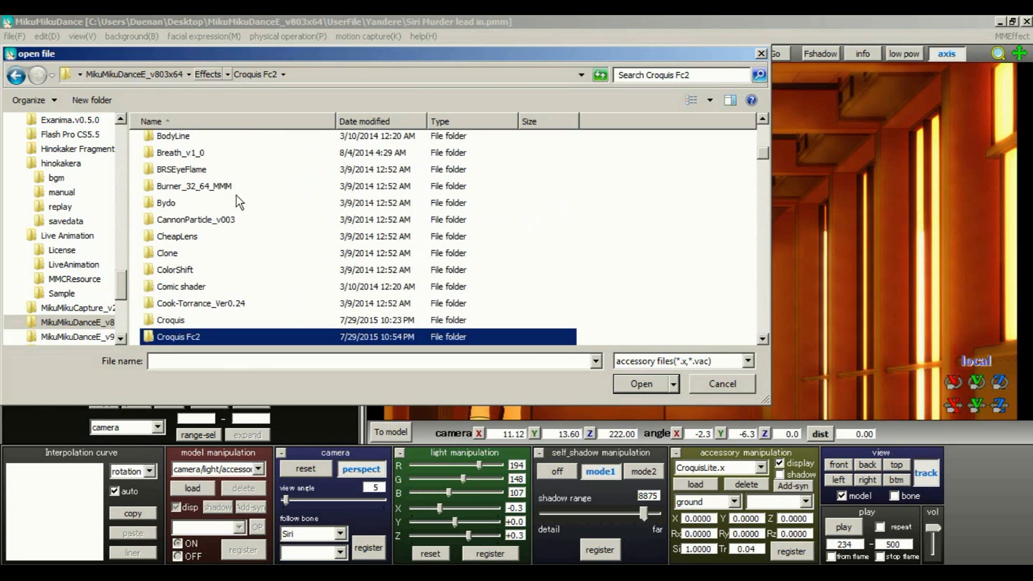
pyautogui.doubleClick(191, 339)
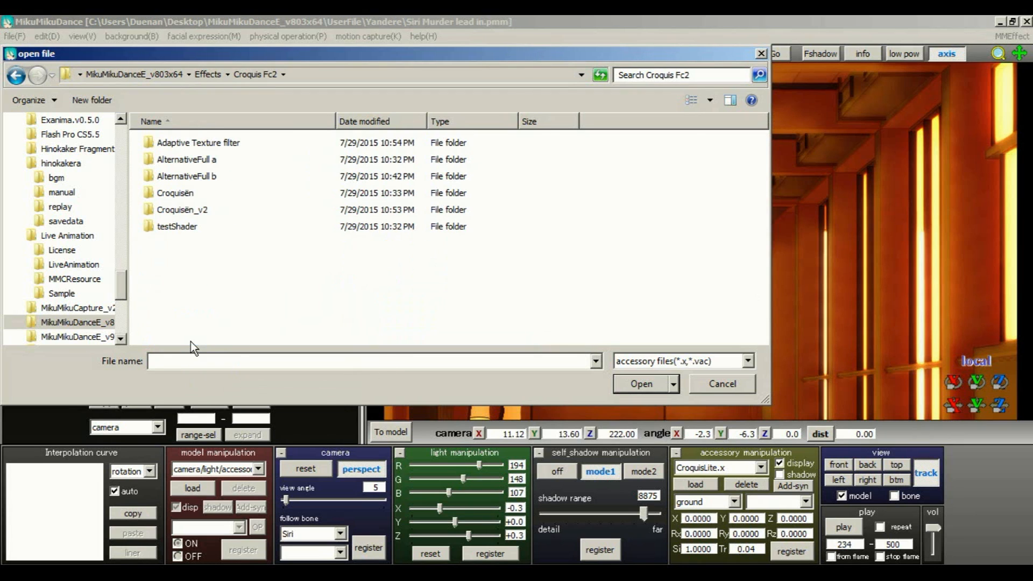
# Step: Check the Croquisën and Croquisën_v2 subfolders and load the Croquis.x accessory from Croquisën
pyautogui.click(185, 195)
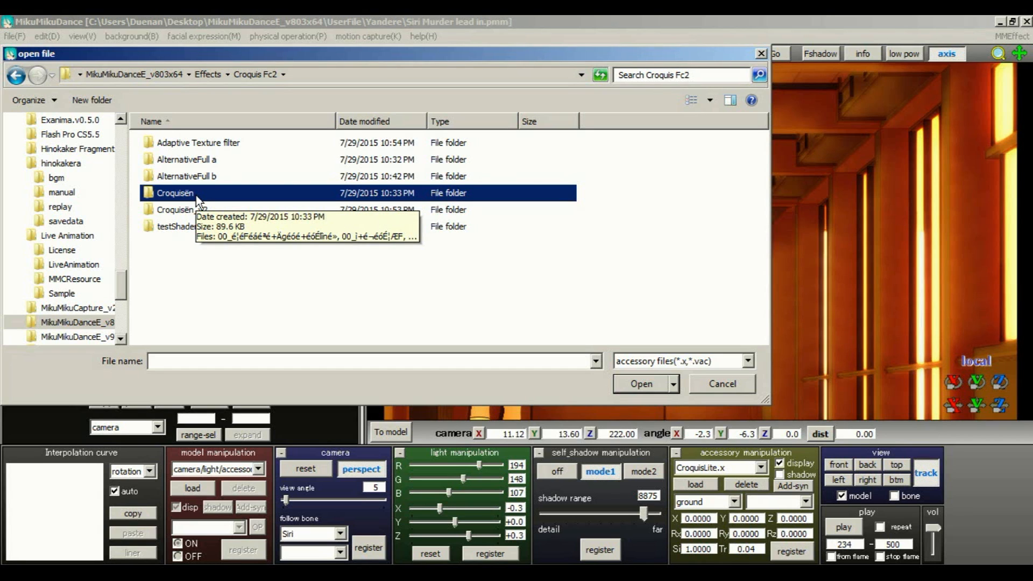
pyautogui.doubleClick(204, 193)
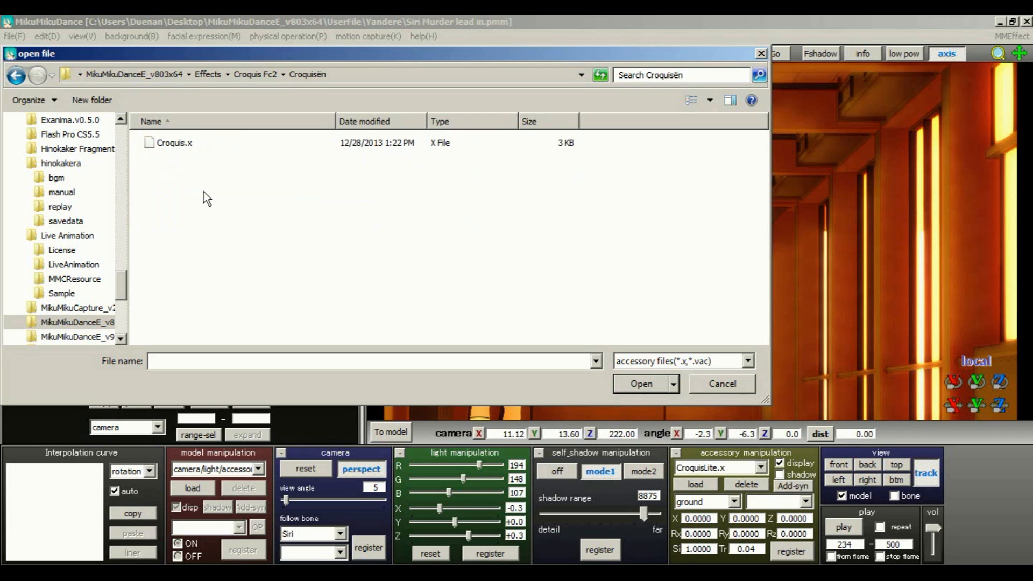
pyautogui.click(256, 75)
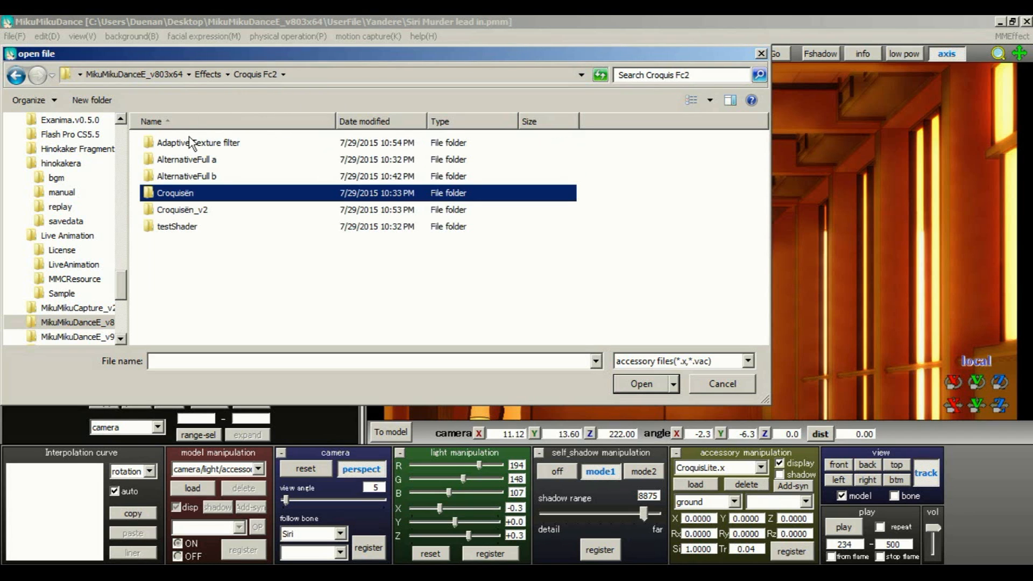
pyautogui.doubleClick(179, 194)
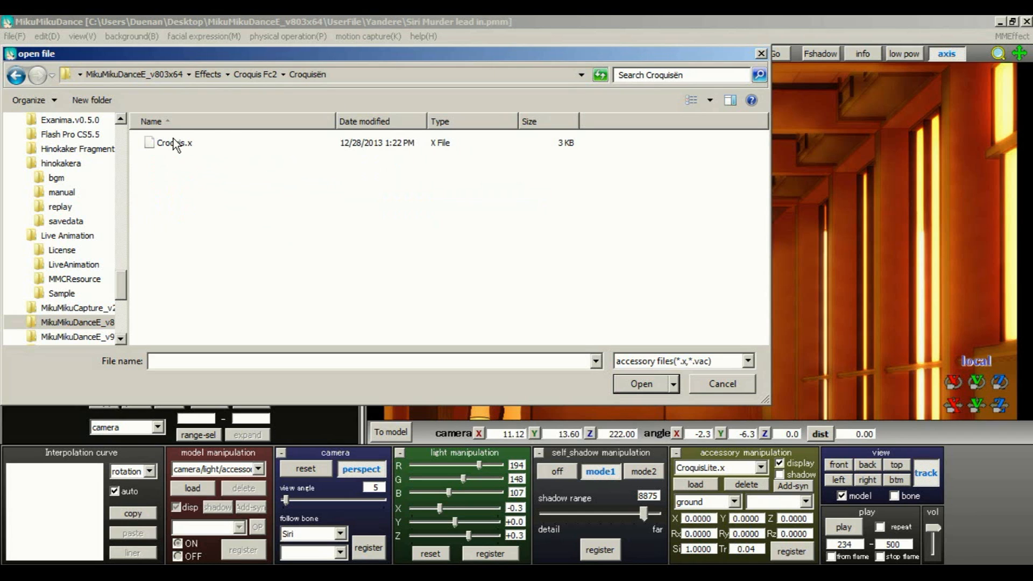
pyautogui.click(255, 76)
pyautogui.doubleClick(199, 208)
pyautogui.click(275, 75)
pyautogui.click(183, 193)
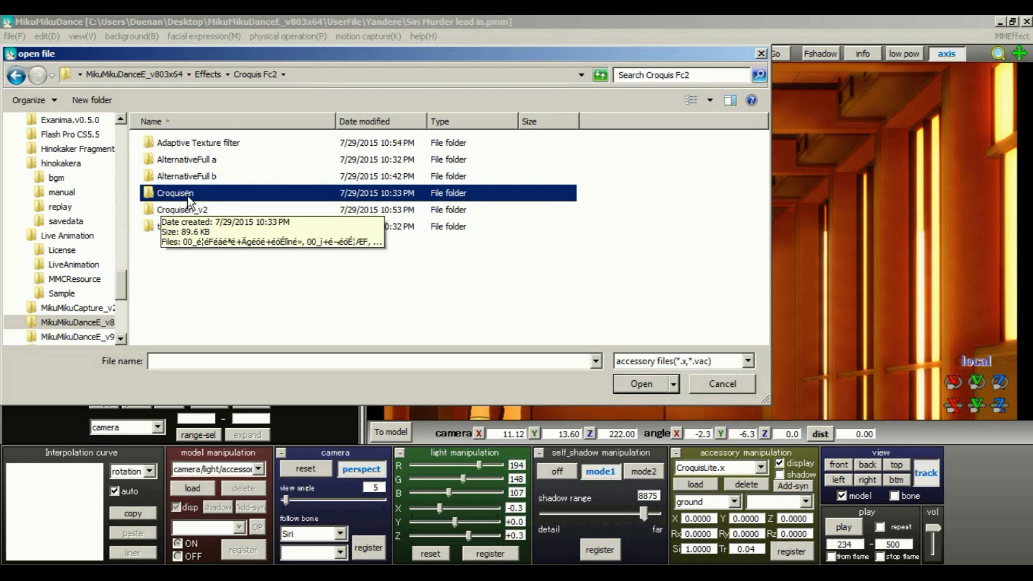
pyautogui.doubleClick(191, 194)
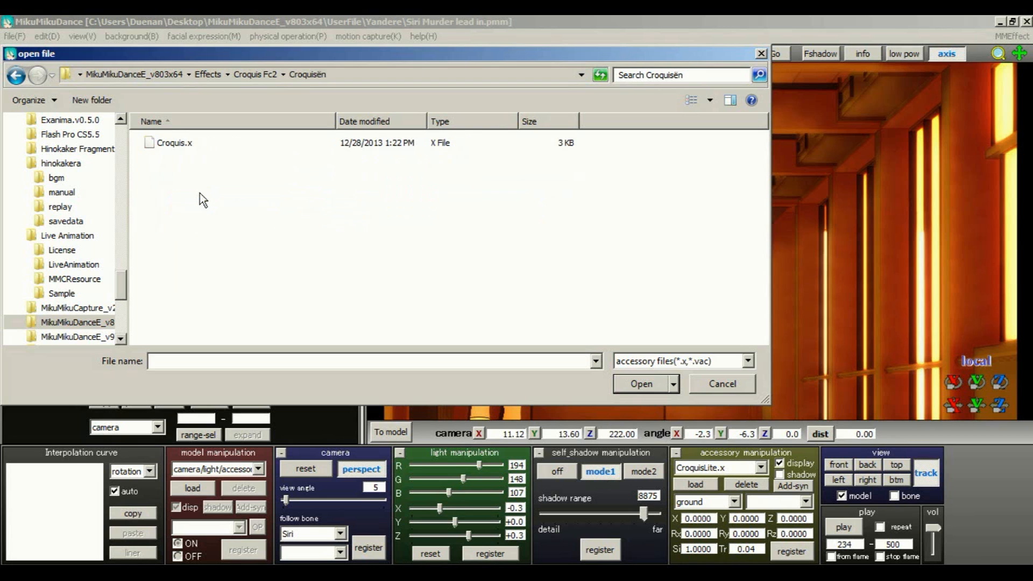
pyautogui.click(178, 144)
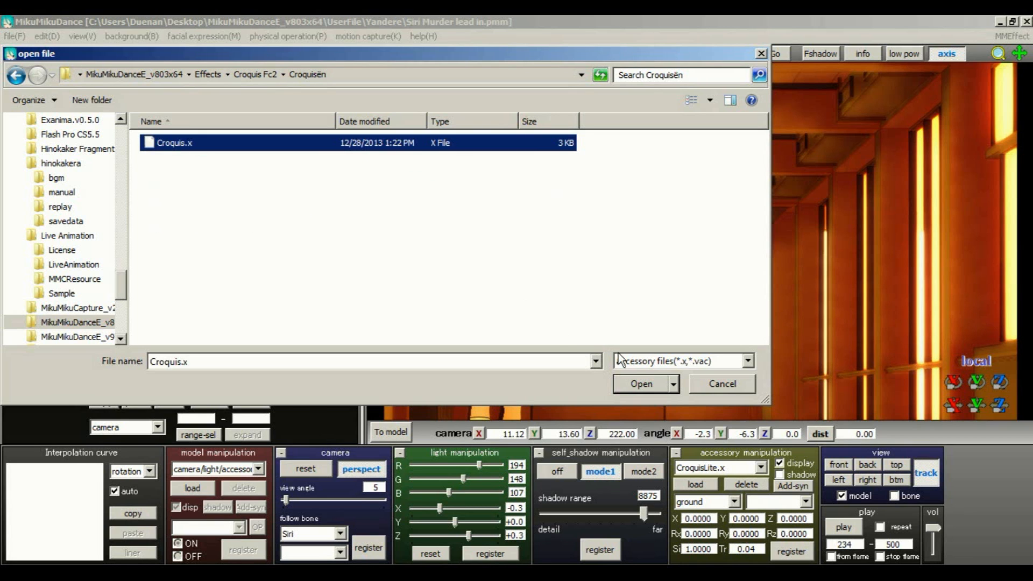
pyautogui.click(635, 384)
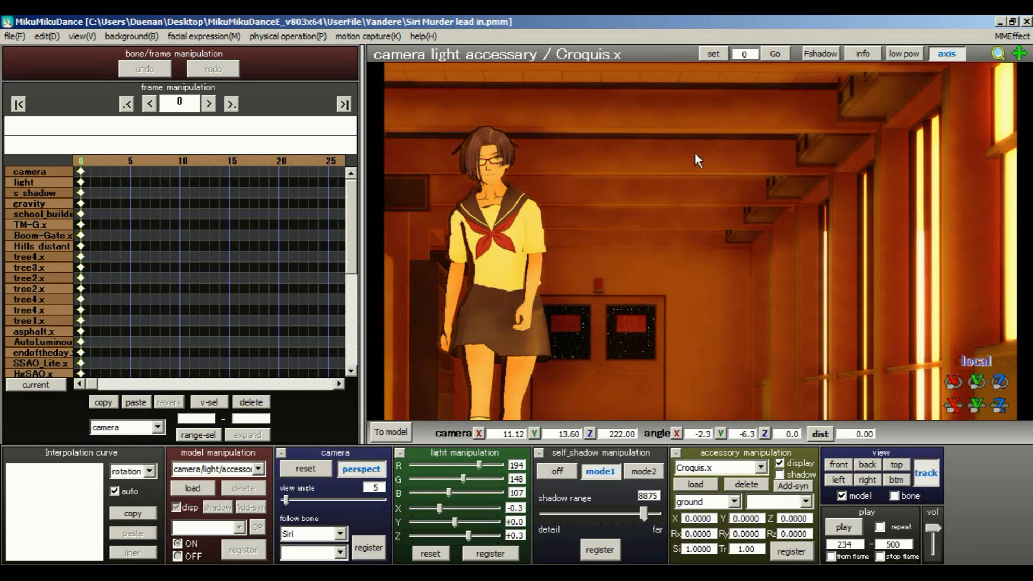
# Step: Load the Diffusion.x accessory from the Diffusion7 folder in Effects
pyautogui.click(761, 468)
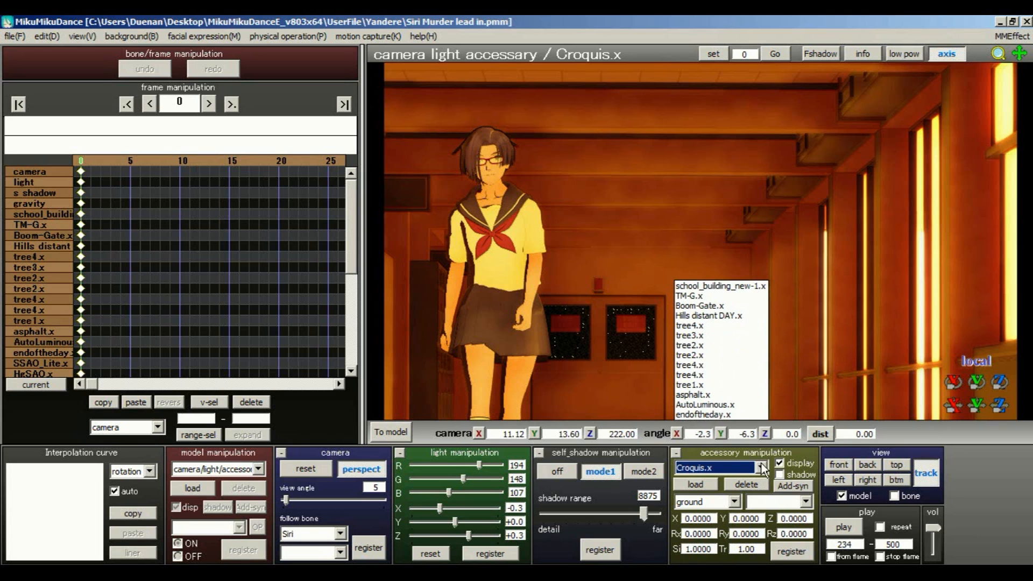
pyautogui.click(760, 467)
pyautogui.click(697, 484)
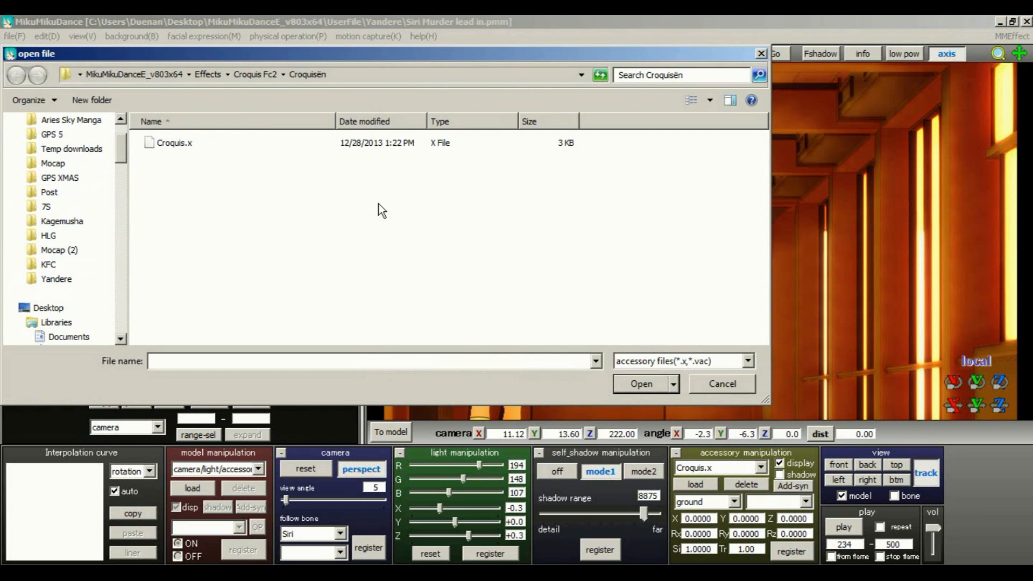
pyautogui.click(208, 74)
pyautogui.click(221, 202)
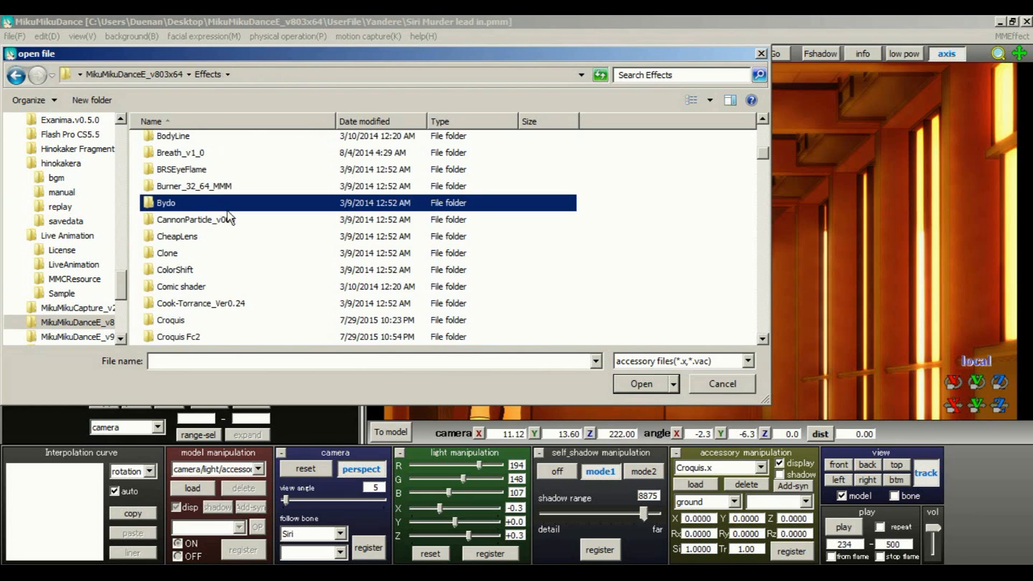
pyautogui.scroll(8, 233, 229)
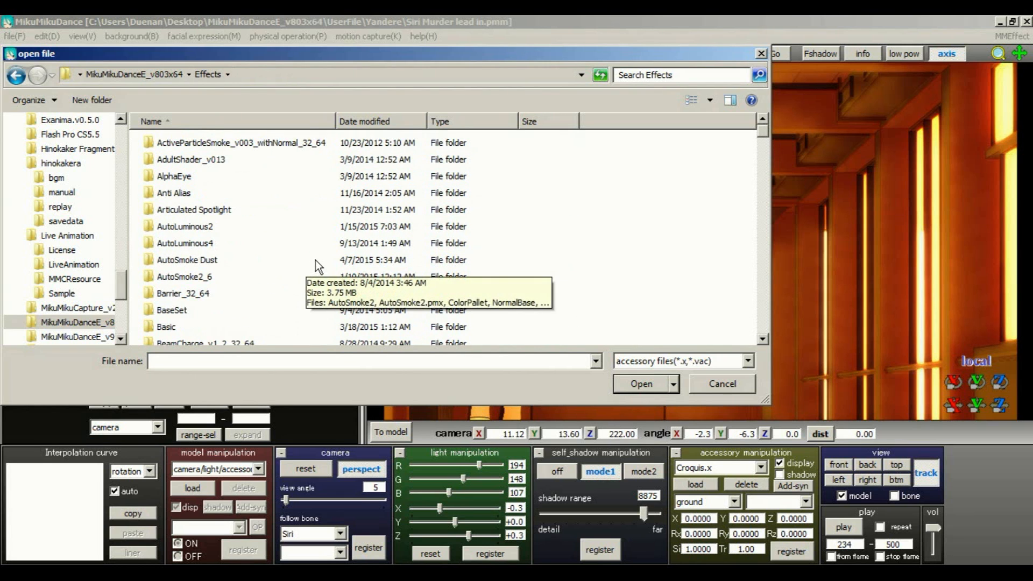
pyautogui.scroll(-5, 315, 259)
pyautogui.scroll(-4, 258, 259)
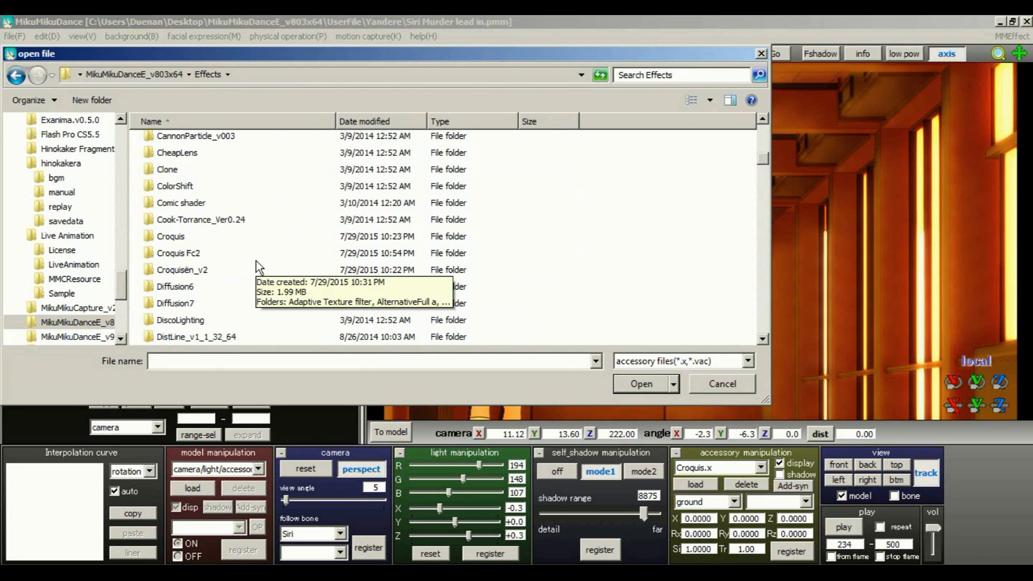
pyautogui.click(192, 256)
pyautogui.doubleClick(193, 257)
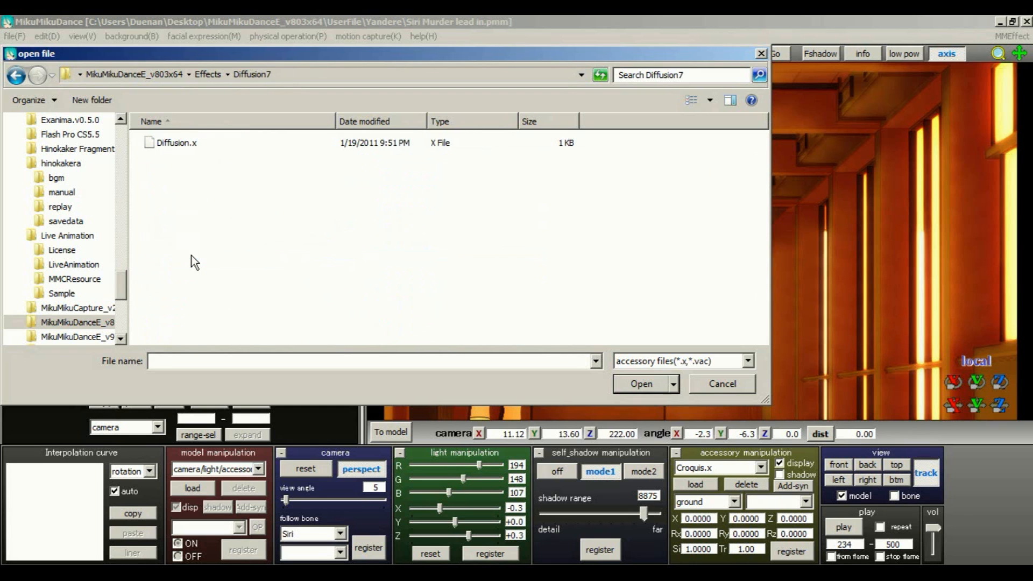
pyautogui.click(173, 141)
pyautogui.click(634, 382)
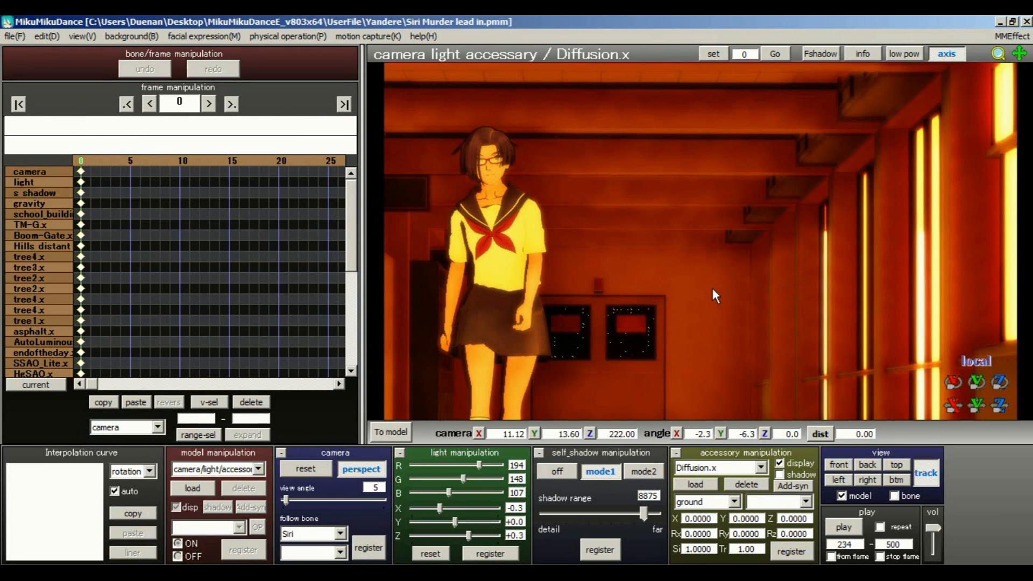
# Step: Load a second Diffusion.x accessory from the Diffusion6 folder in Effects
pyautogui.click(706, 480)
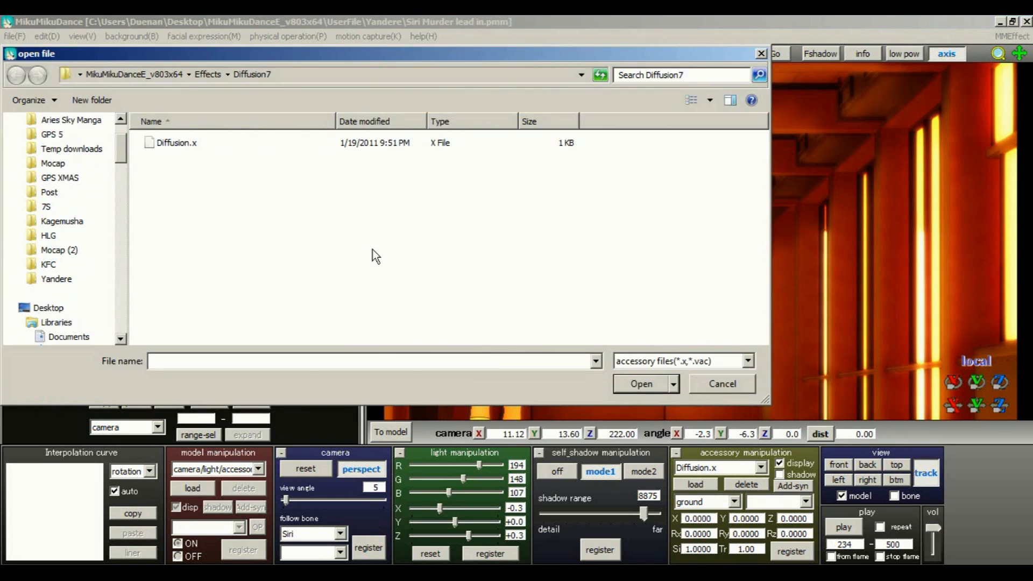
pyautogui.click(207, 75)
pyautogui.click(186, 320)
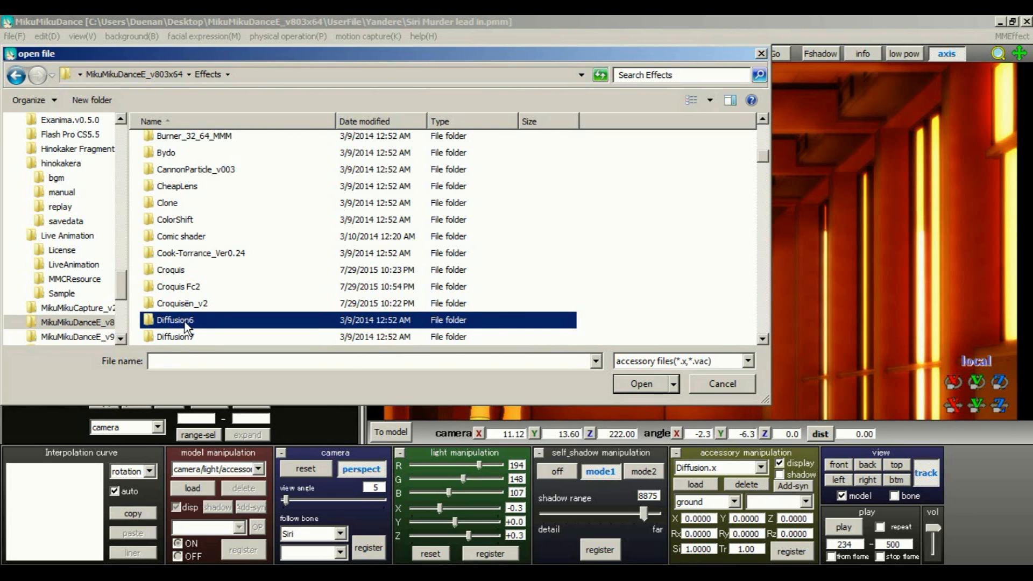
pyautogui.doubleClick(150, 318)
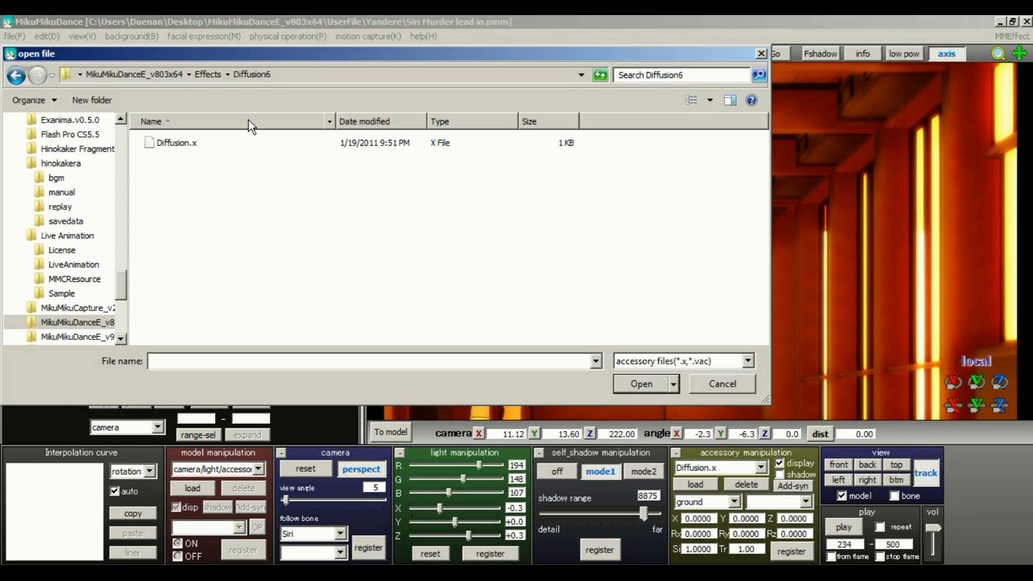
pyautogui.click(165, 147)
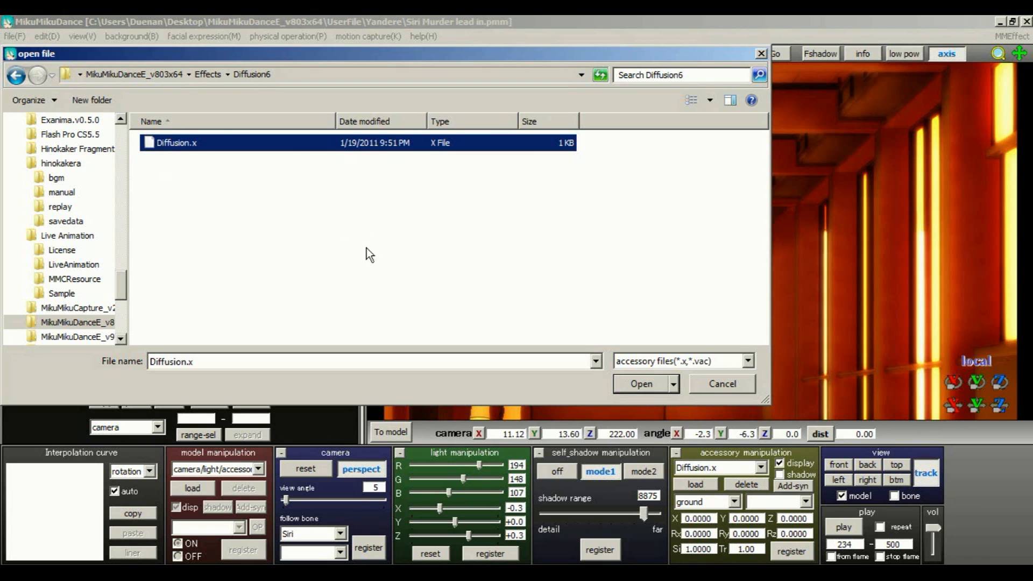
pyautogui.click(638, 385)
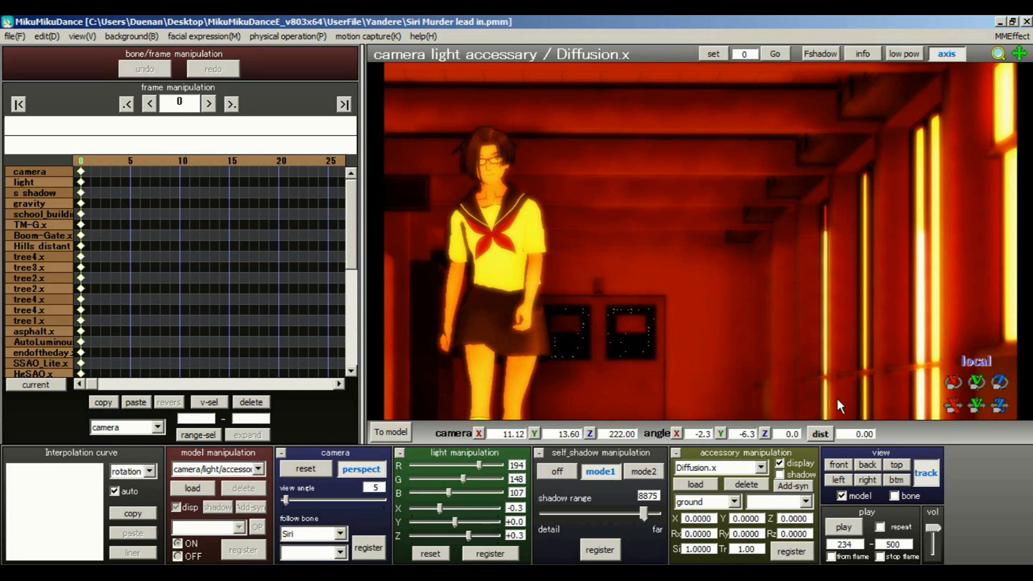
# Step: Scrub the timeline from frame 0 to frame 198 to check the diffusion effects on both characters
pyautogui.click(314, 163)
pyautogui.click(316, 163)
pyautogui.click(316, 163)
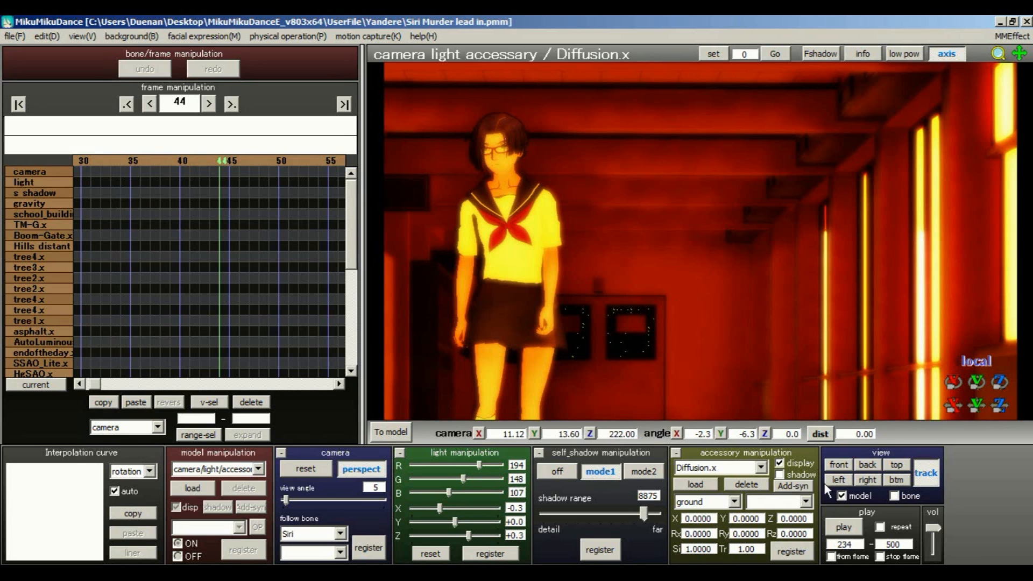
pyautogui.click(331, 159)
pyautogui.click(331, 160)
pyautogui.click(331, 160)
pyautogui.click(331, 160)
pyautogui.click(332, 160)
pyautogui.click(332, 160)
pyautogui.click(332, 159)
pyautogui.click(331, 160)
pyautogui.click(331, 160)
pyautogui.click(331, 159)
pyautogui.click(332, 159)
pyautogui.click(332, 159)
pyautogui.click(331, 160)
pyautogui.click(332, 160)
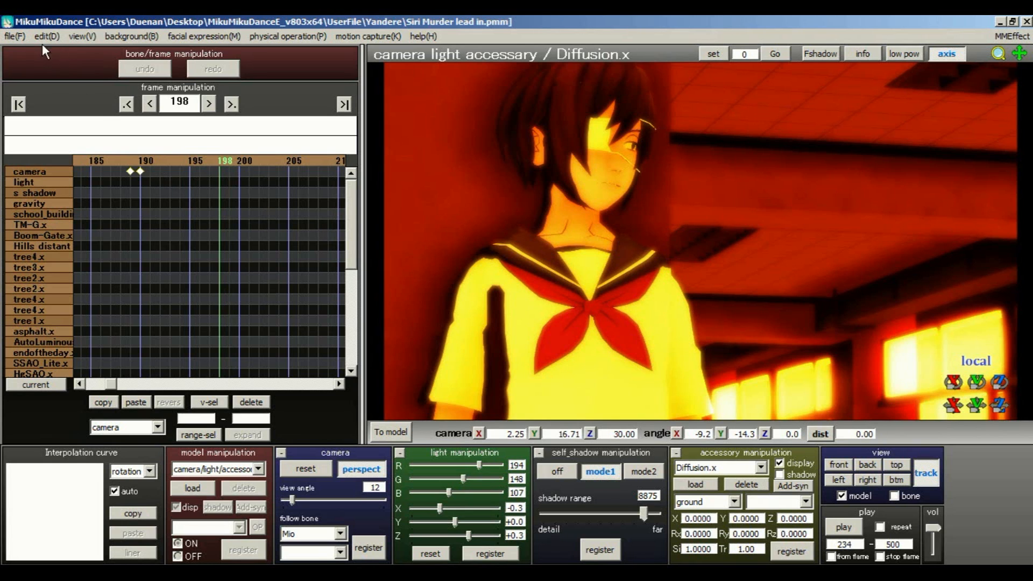
# Step: Save the project and advance the timeline to the camera and light keyframes at frame 234
pyautogui.click(15, 36)
pyautogui.click(37, 79)
pyautogui.click(140, 159)
pyautogui.click(282, 158)
pyautogui.click(284, 157)
pyautogui.click(286, 157)
pyautogui.click(299, 158)
pyautogui.click(309, 159)
pyautogui.click(320, 162)
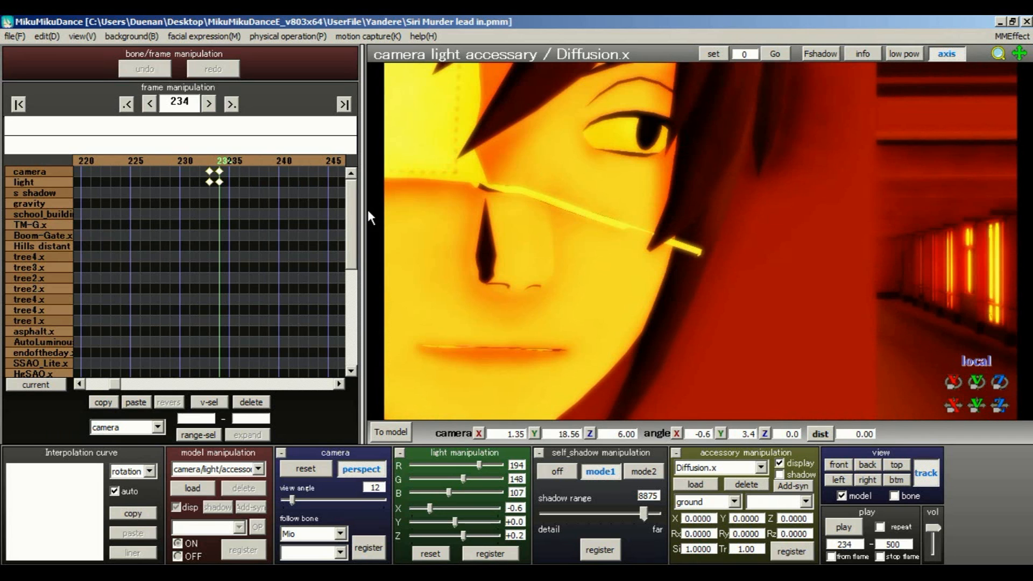
# Step: Scrub the face close-up shot from frame 234 to frame 363 to examine the glow and lighting
pyautogui.click(313, 161)
pyautogui.click(315, 163)
pyautogui.click(315, 160)
pyautogui.click(315, 161)
pyautogui.click(315, 160)
pyautogui.click(314, 160)
pyautogui.click(314, 161)
pyautogui.click(315, 160)
pyautogui.click(315, 160)
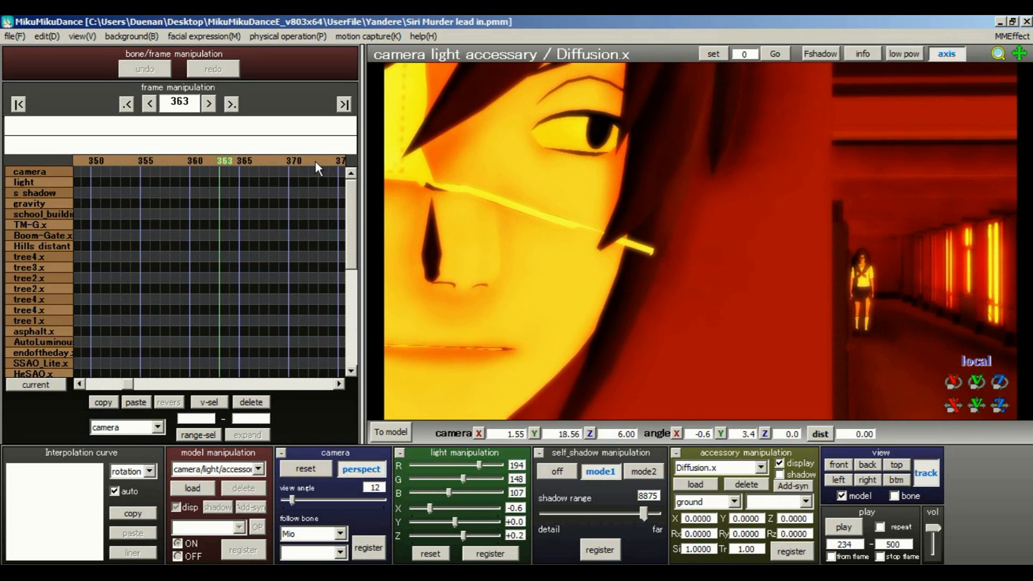
# Step: Return to frame 0 and scrub the timeline to frame 234 to review the diffusion look across the shots
pyautogui.click(127, 105)
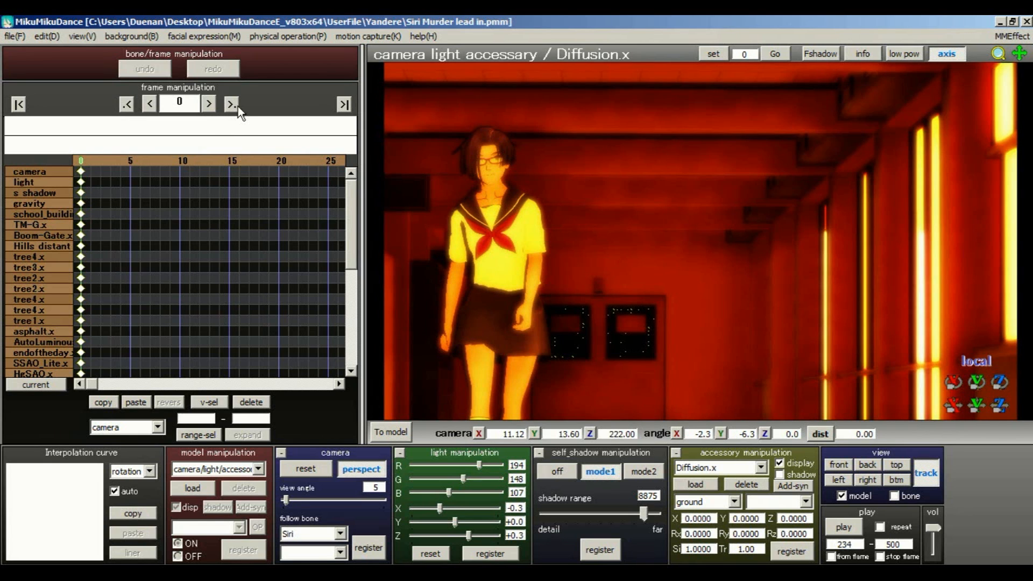
pyautogui.click(327, 162)
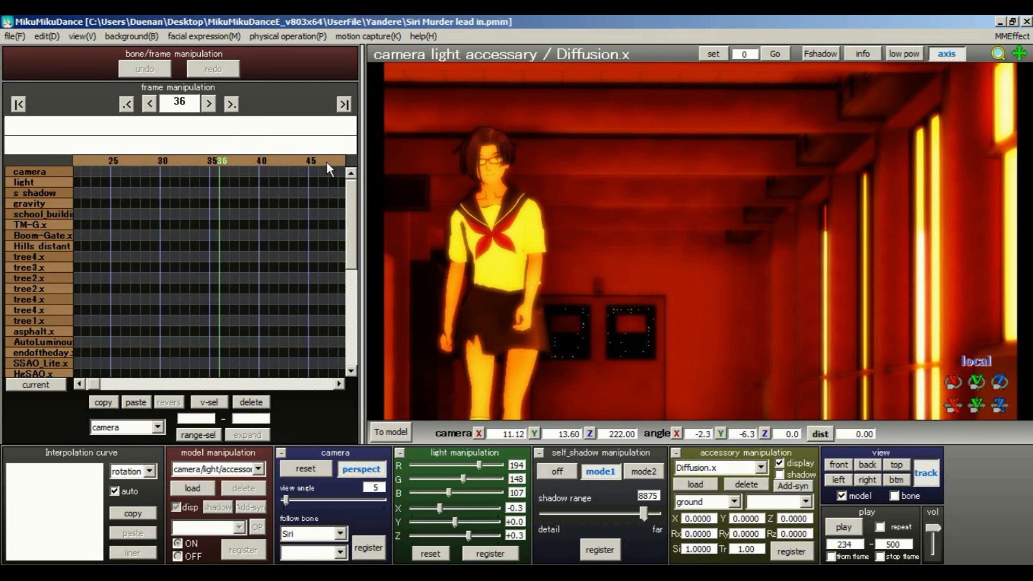
pyautogui.click(327, 163)
pyautogui.click(327, 162)
pyautogui.click(327, 163)
pyautogui.click(327, 163)
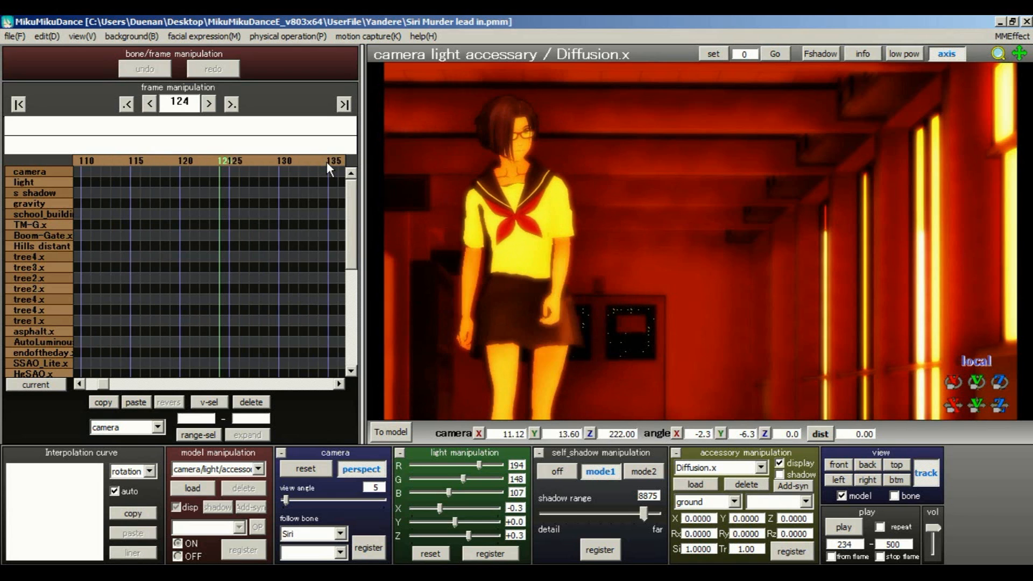
pyautogui.click(327, 163)
pyautogui.click(327, 163)
pyautogui.click(327, 163)
pyautogui.click(327, 163)
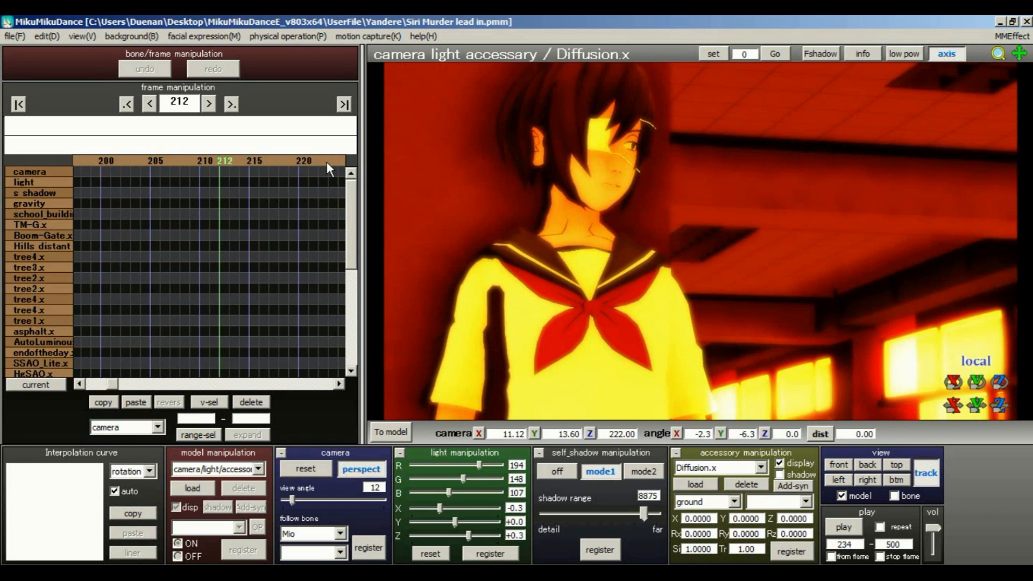
pyautogui.click(327, 162)
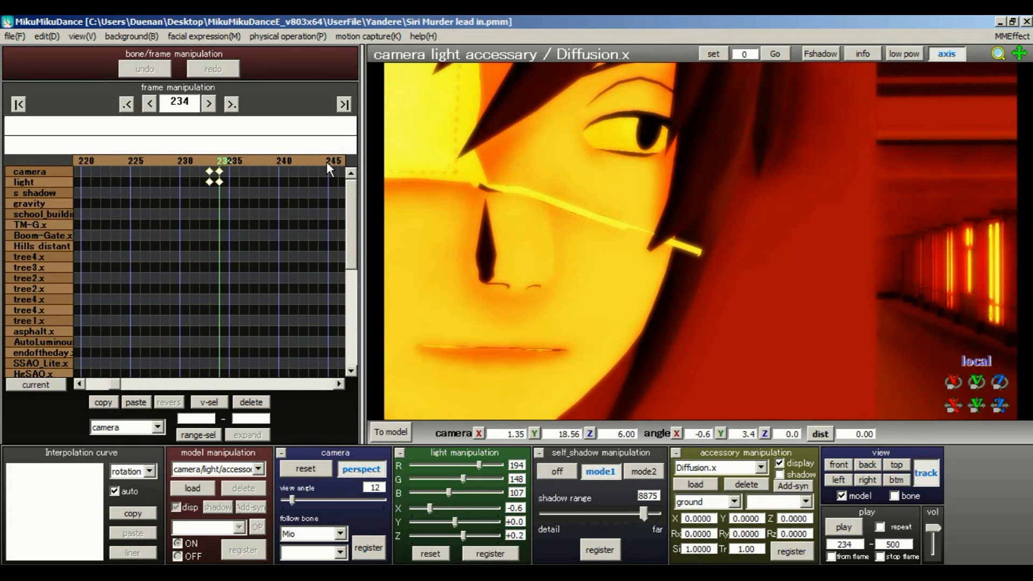
pyautogui.click(15, 36)
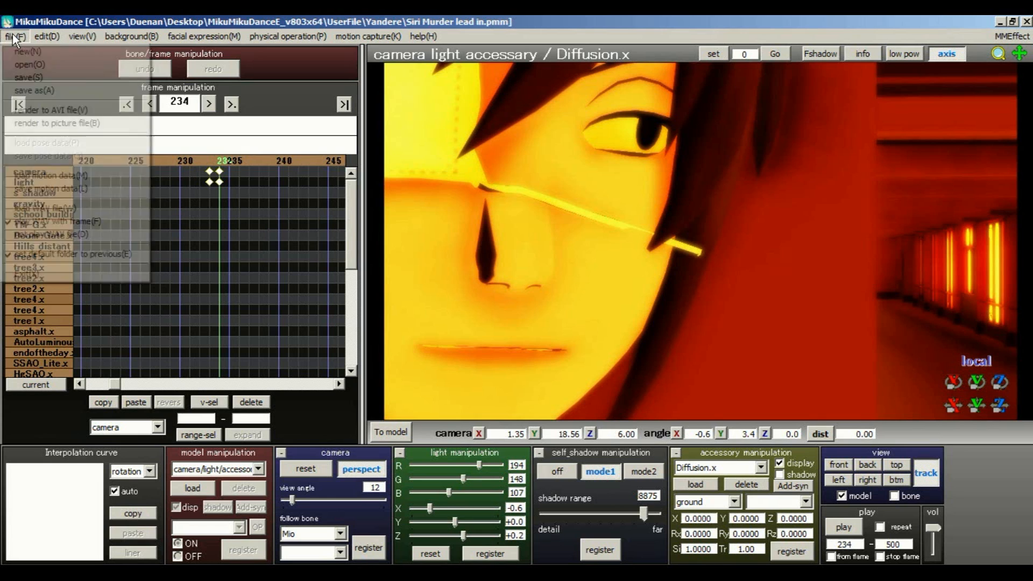
pyautogui.click(49, 111)
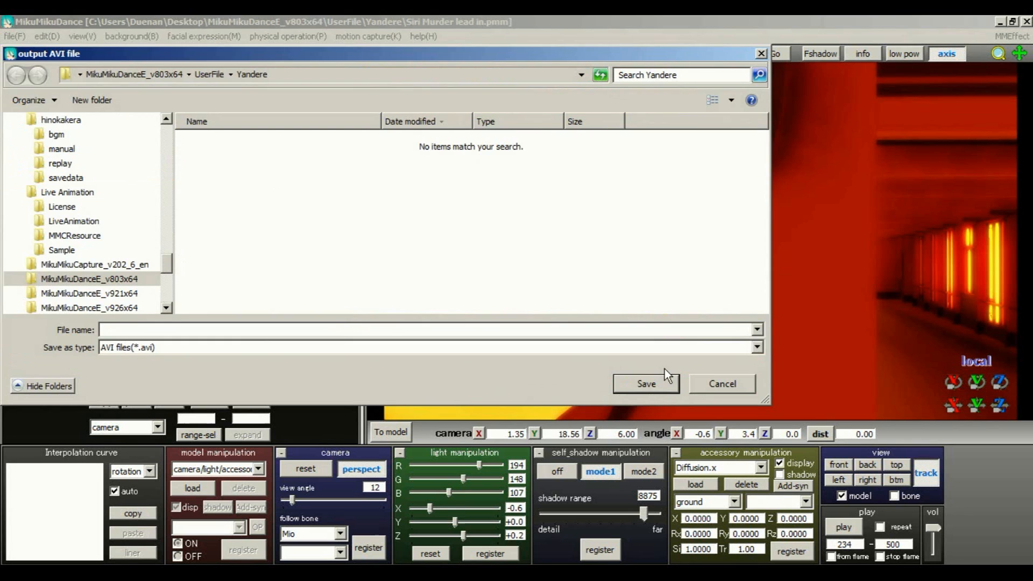
pyautogui.click(722, 383)
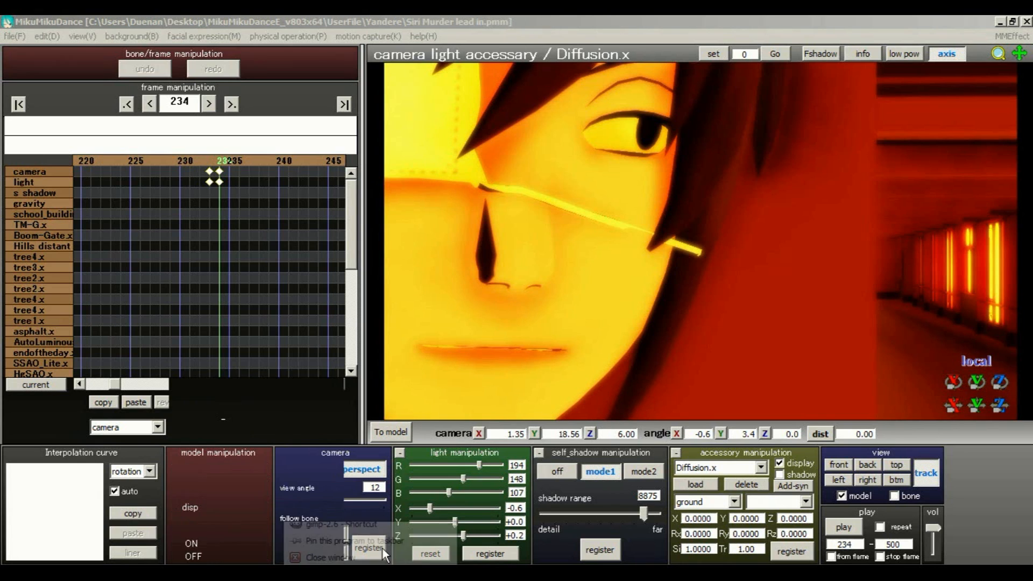
# Step: Launch the Vegas 7.0 video editor
pyautogui.rightClick(370, 572)
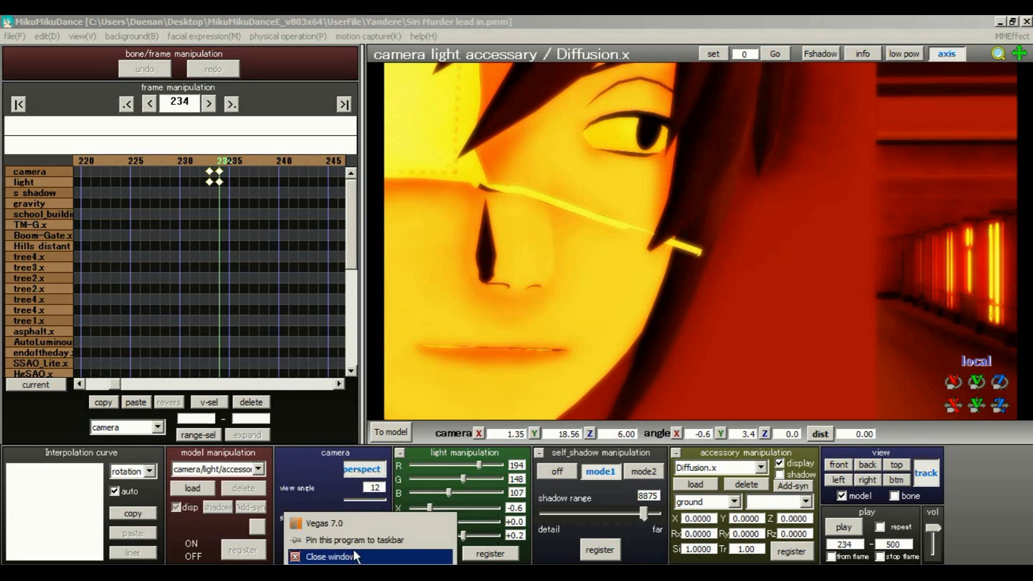
pyautogui.click(376, 527)
pyautogui.moveTo(370, 572)
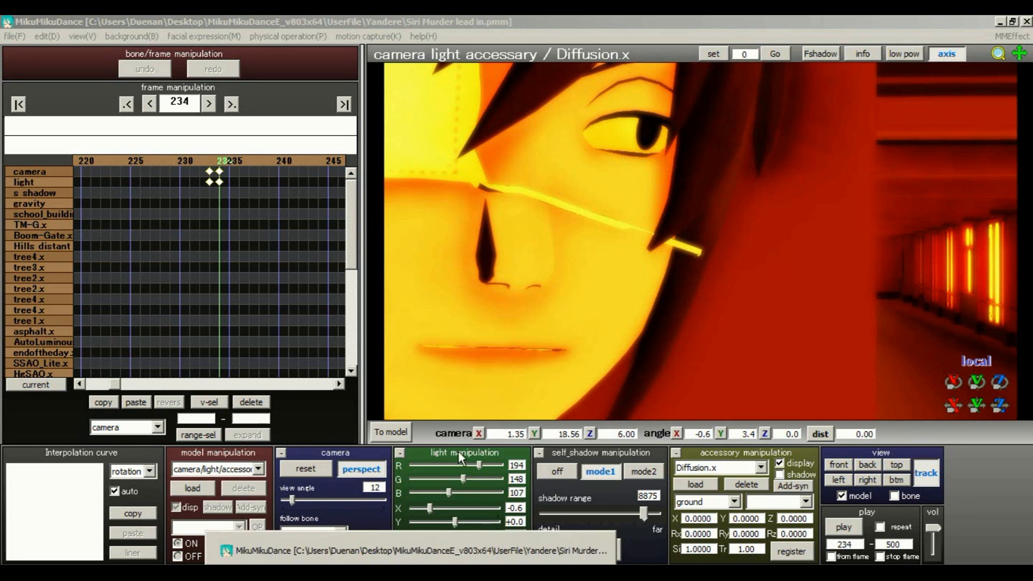